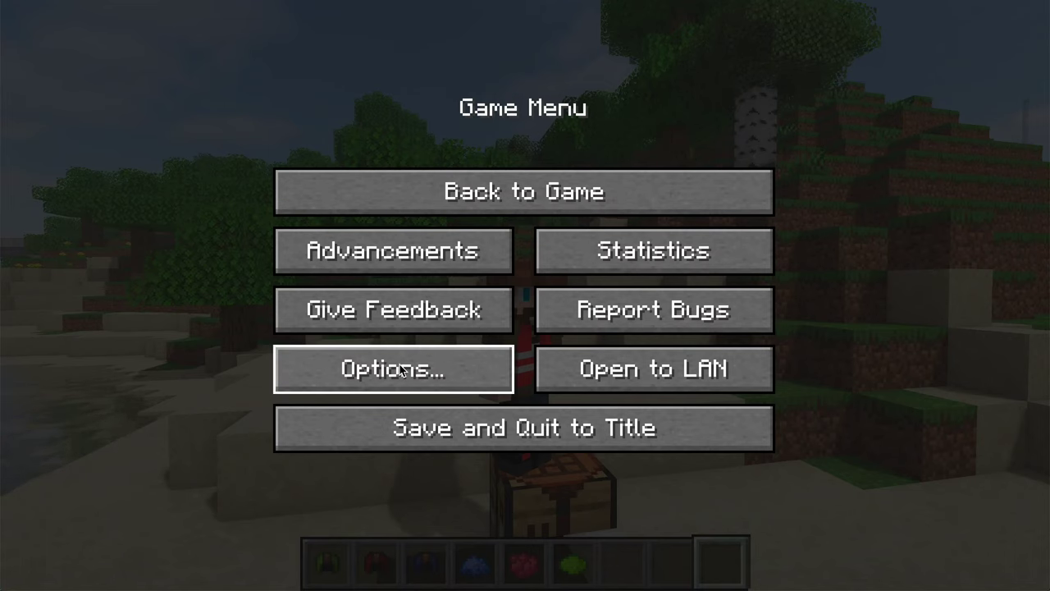
Enable the JonnyWood_RP_001 resource pack from Options and return to the game
click(401, 369)
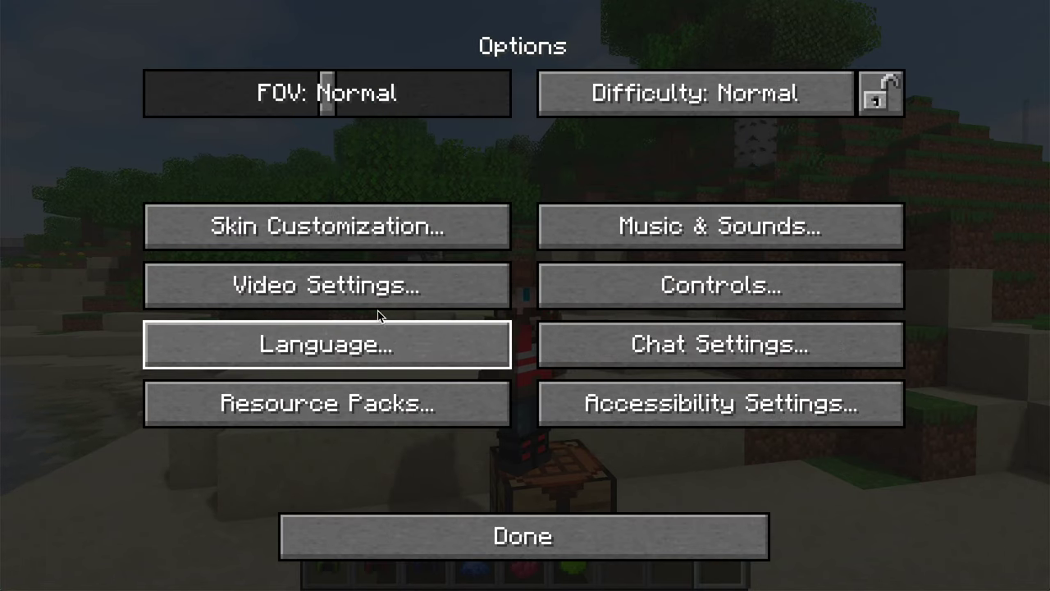
click(350, 392)
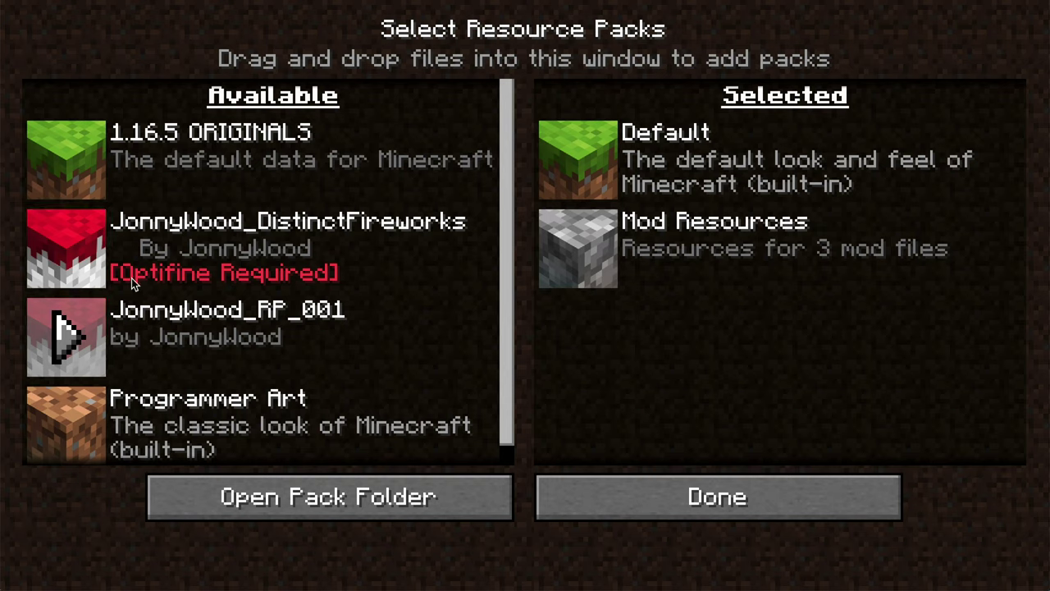
click(65, 333)
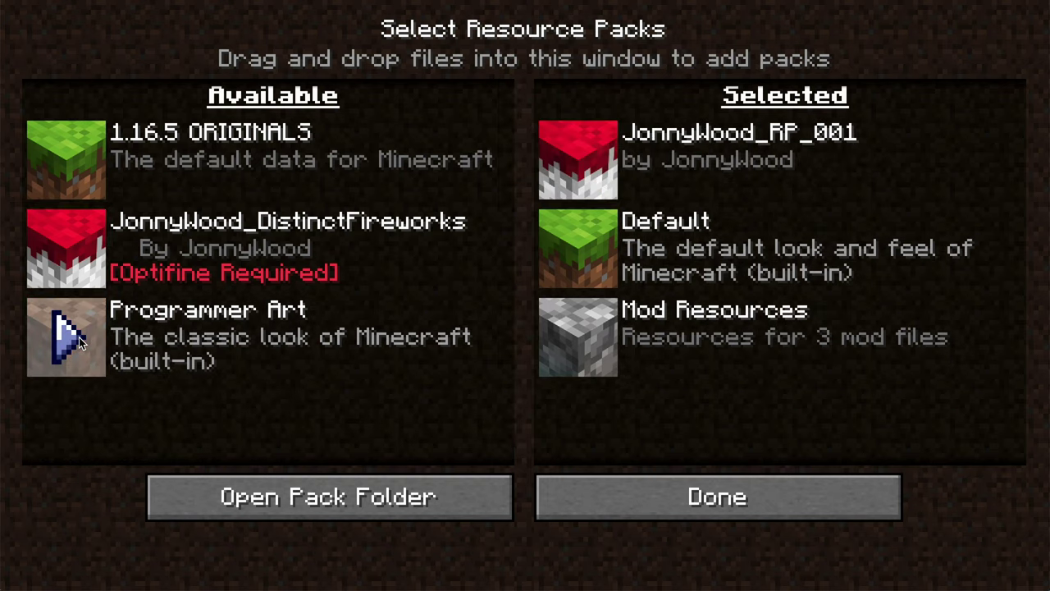
click(651, 501)
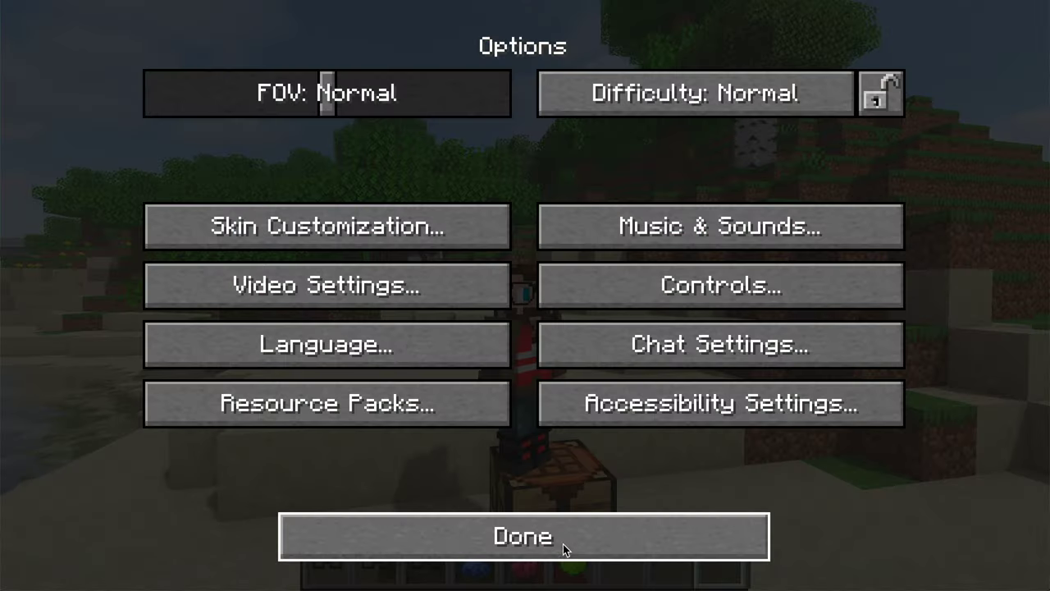
click(563, 539)
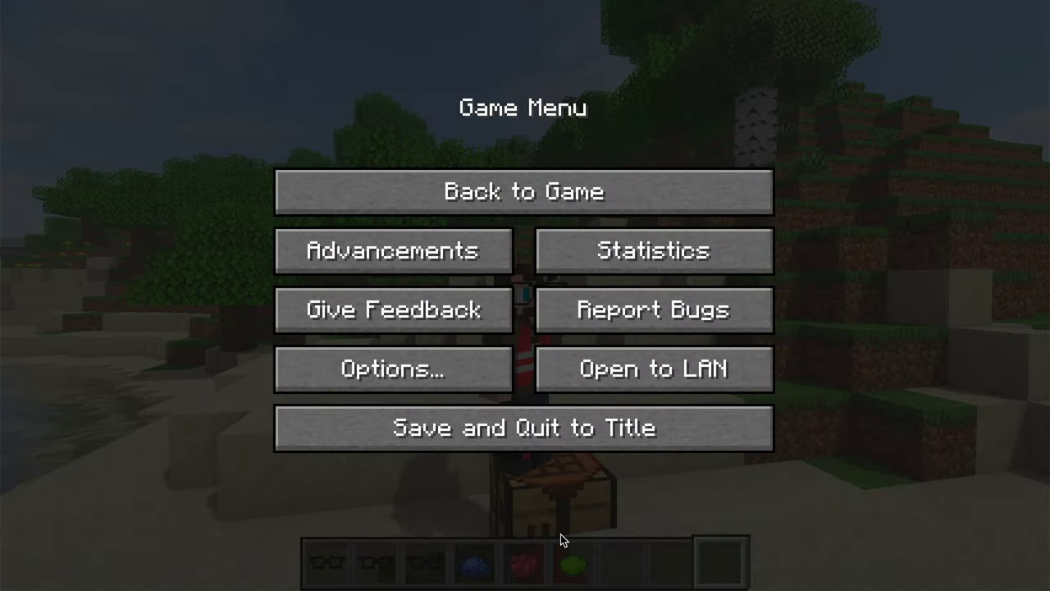
click(539, 199)
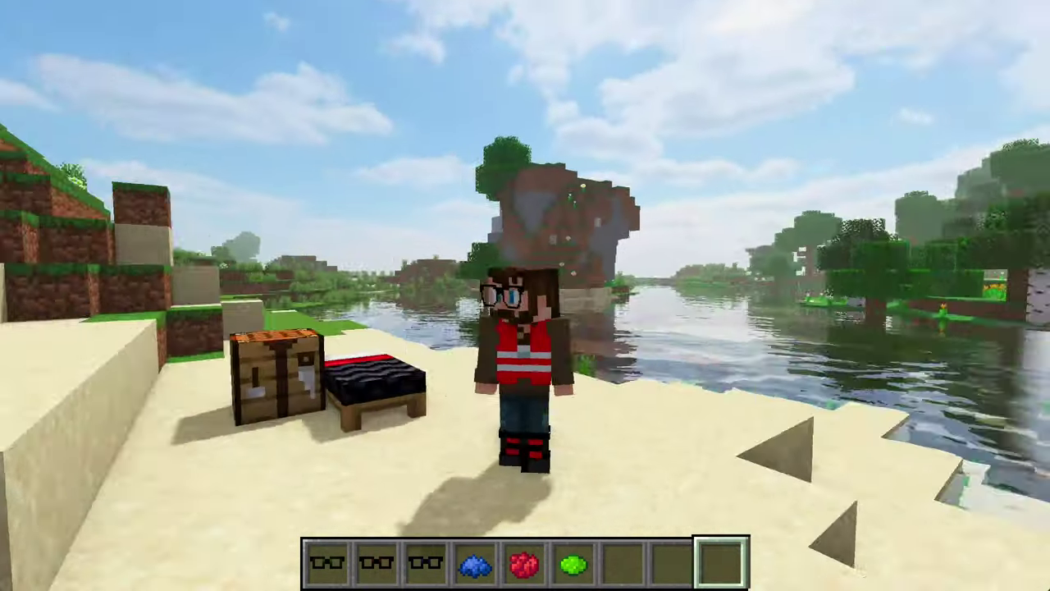
Place the glasses cap in the crafting table's item frame and switch to front view
key(e)
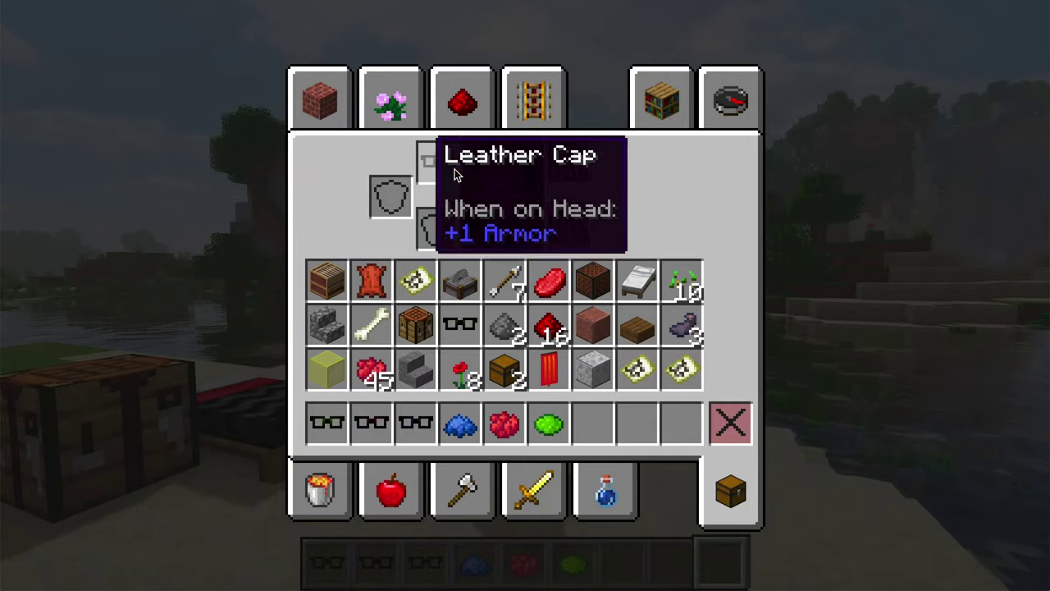
key(e)
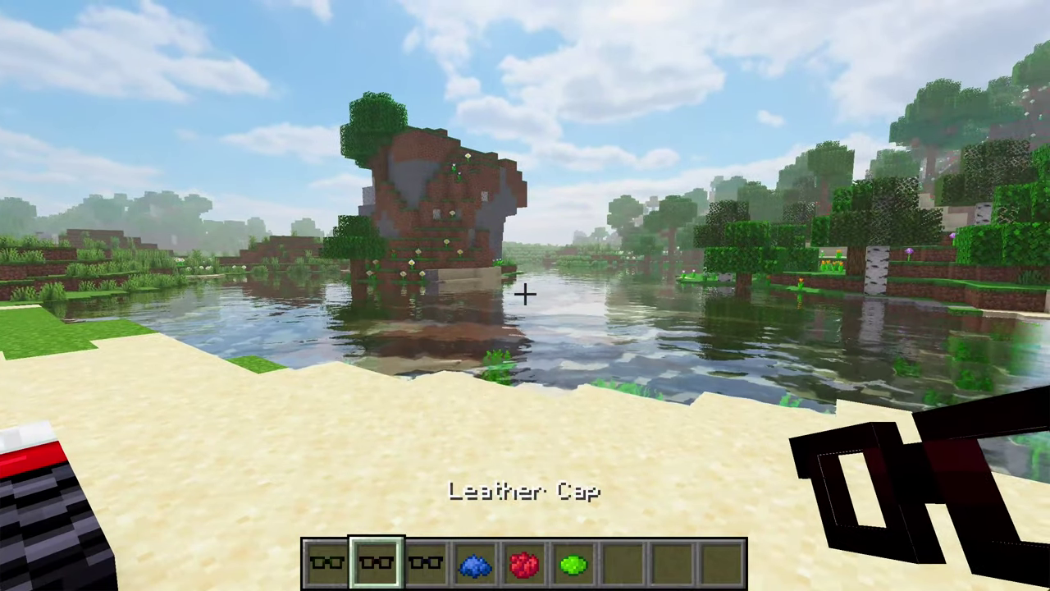
scroll(525, 293, down, 1)
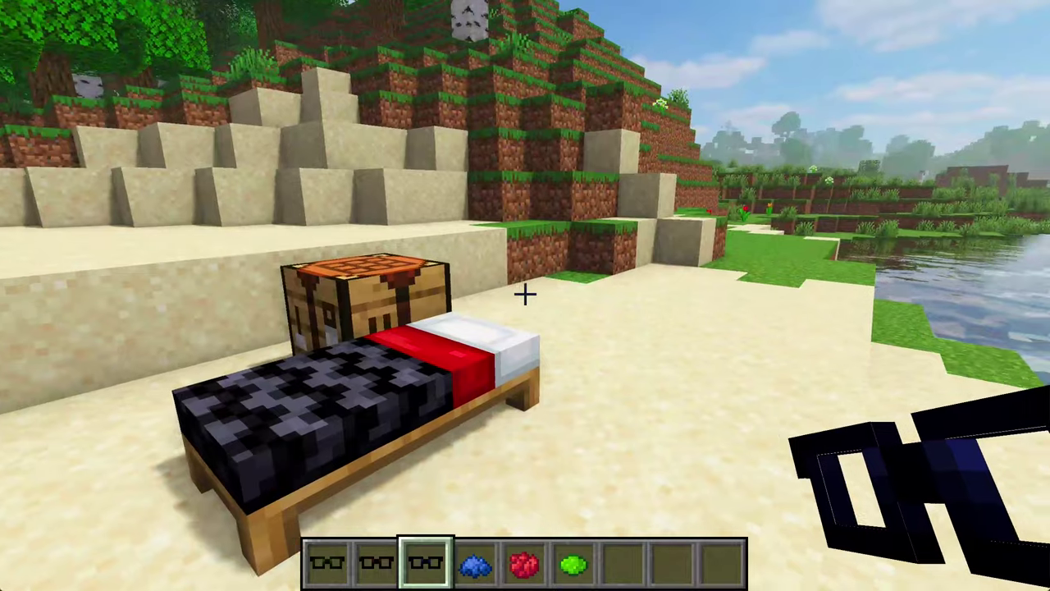
scroll(525, 293, up, 5)
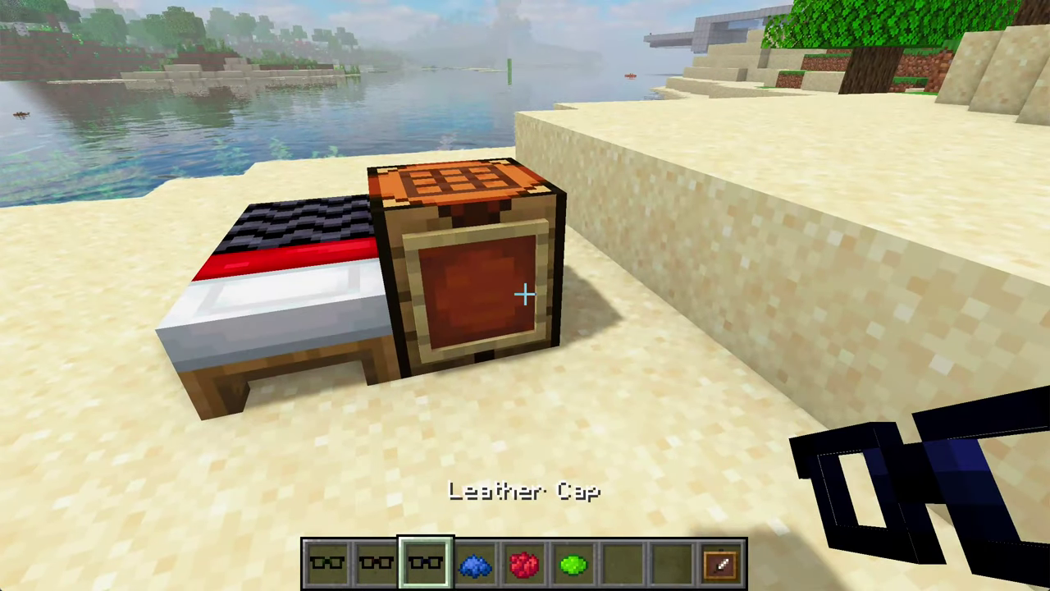
right_click(525, 293)
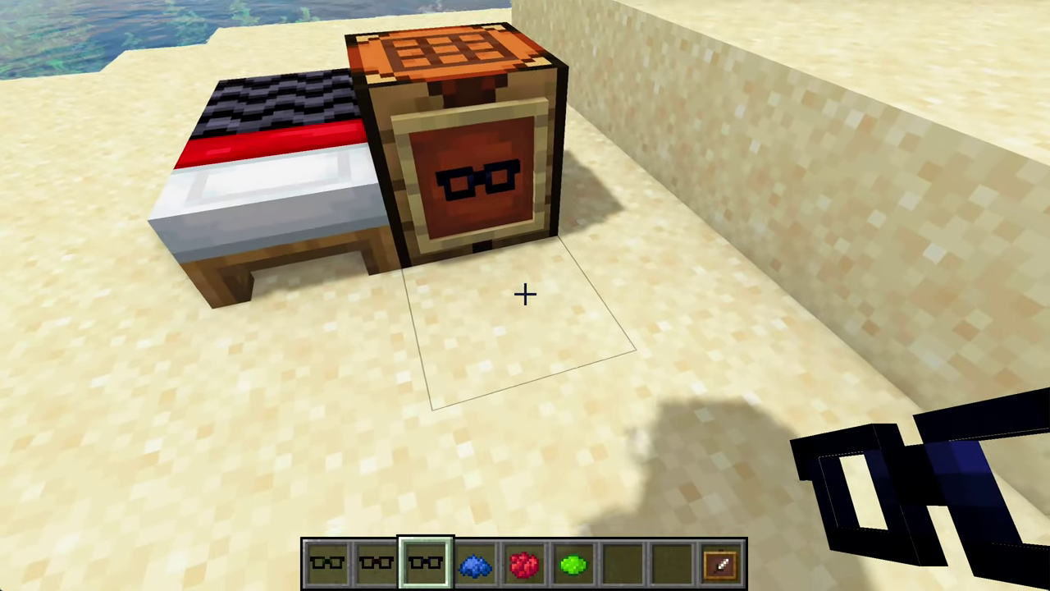
key(F5)
key(F5)
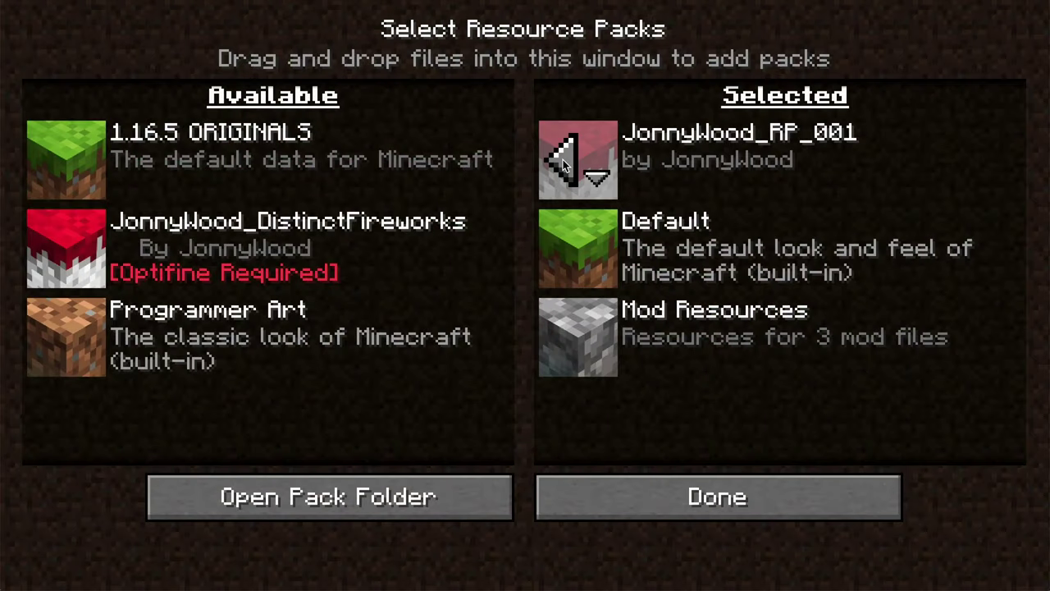
Deactivate JonnyWood_RP_001 and open the resource packs folder on disk
click(561, 158)
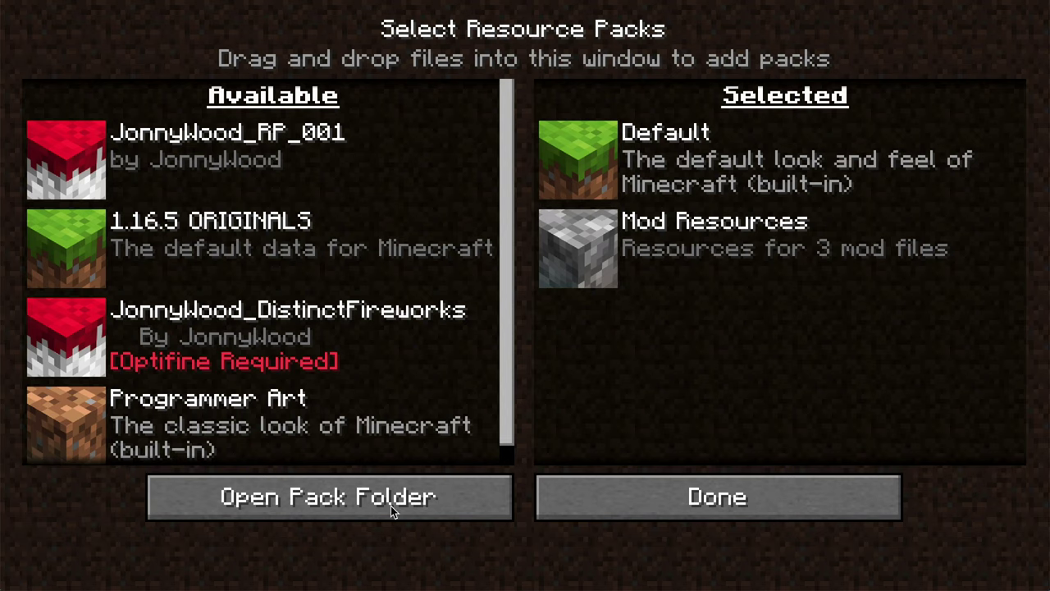
click(335, 504)
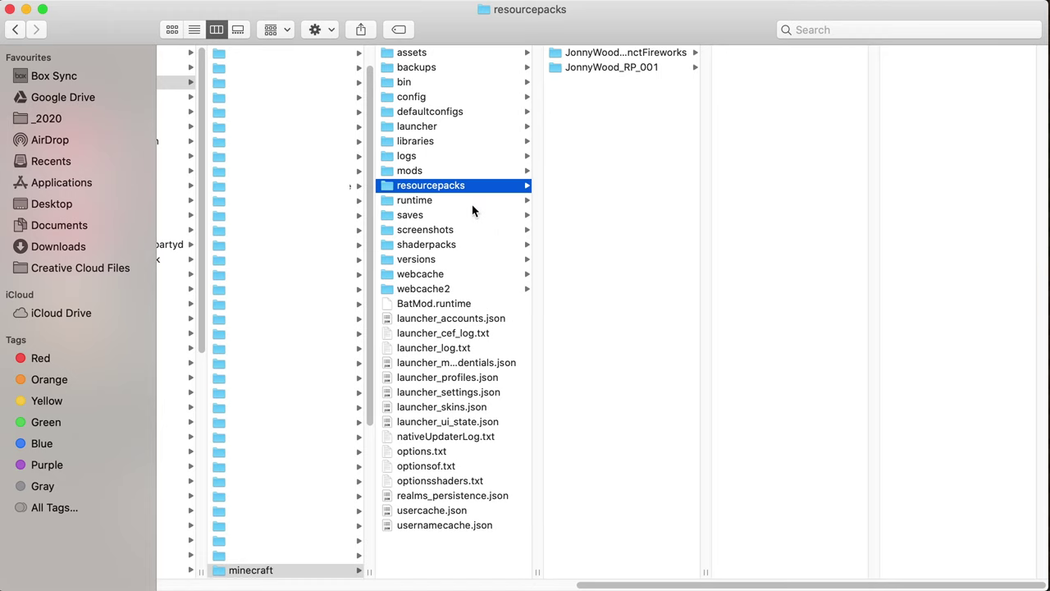
Copy 1.16.5.jar from versions/1.16.5 and paste it into resourcepacks
click(433, 261)
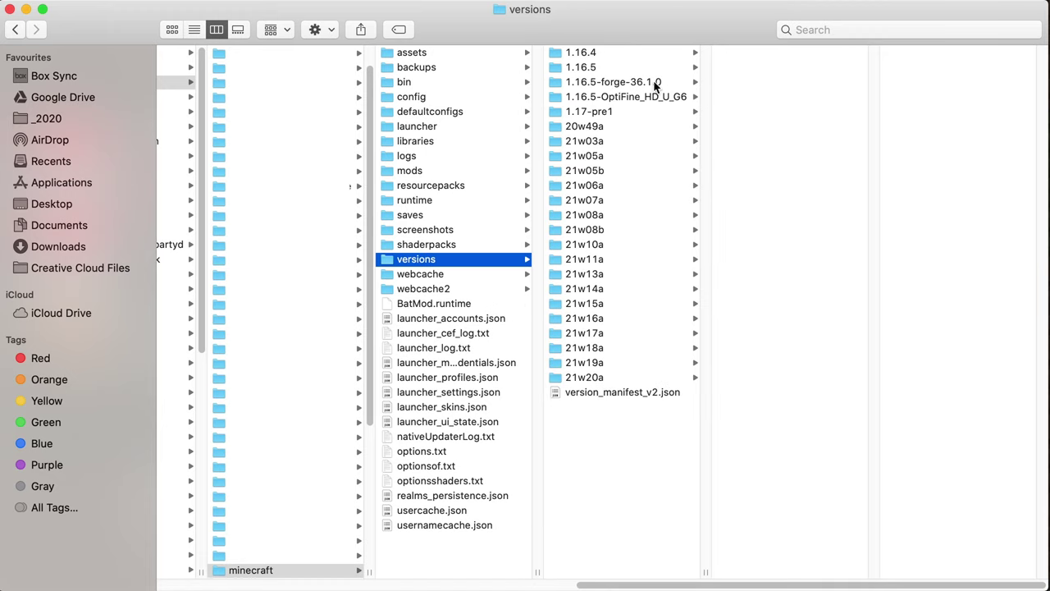
click(592, 68)
click(754, 53)
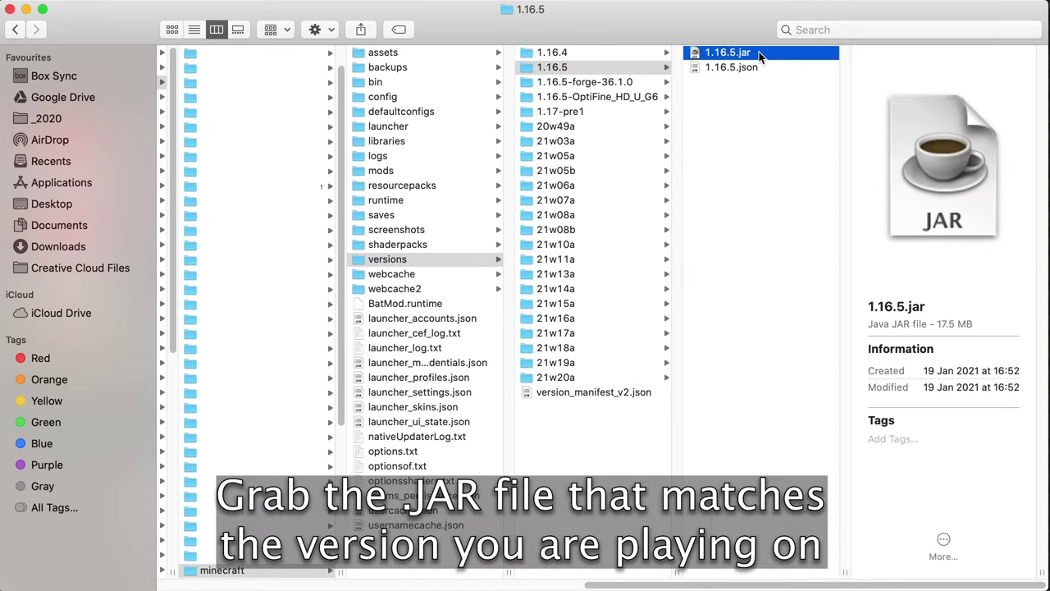
right_click(719, 53)
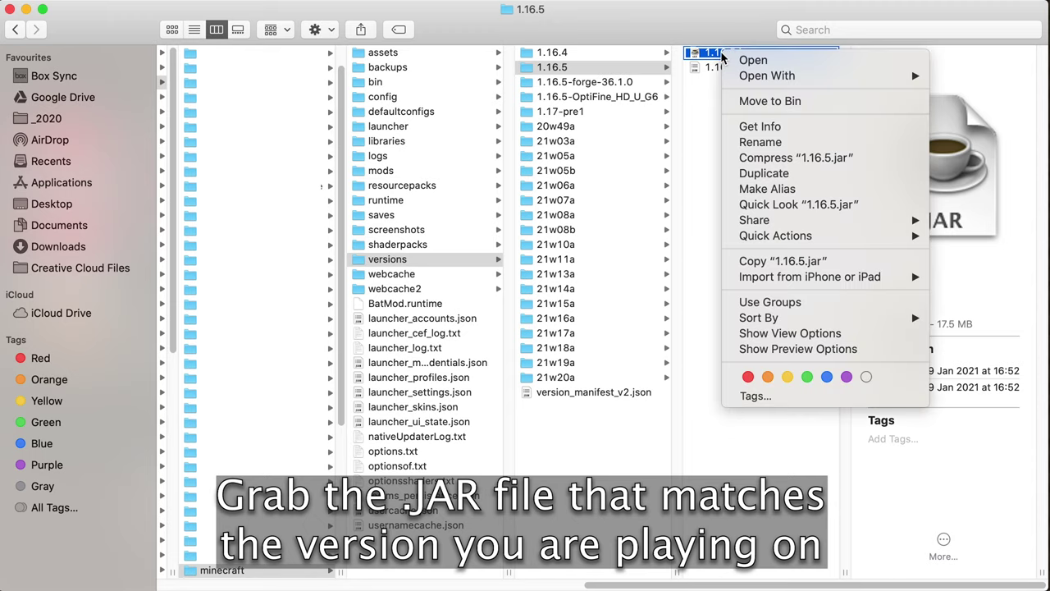
click(781, 264)
click(434, 187)
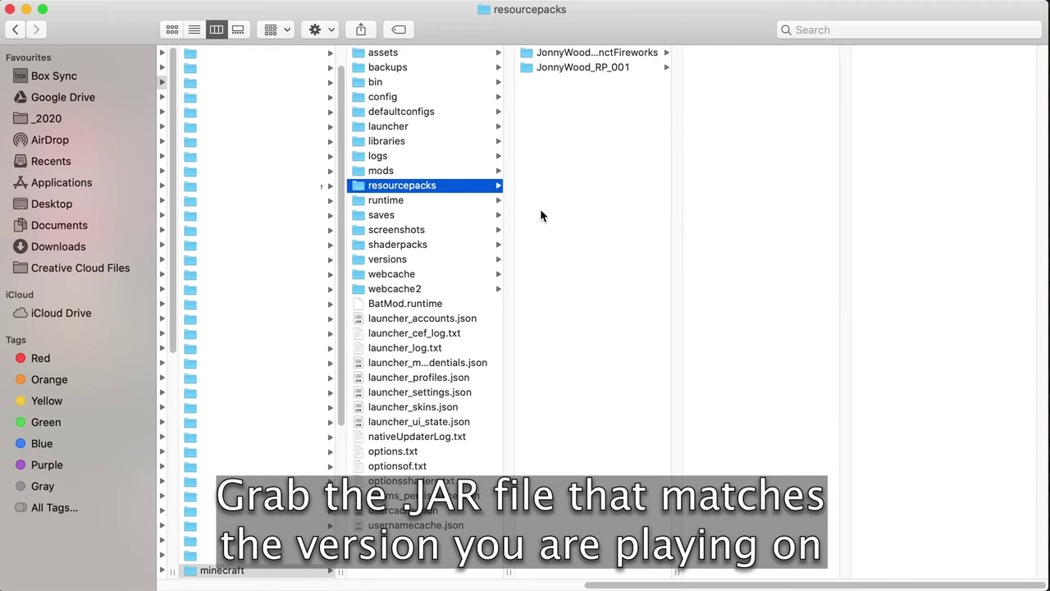
right_click(577, 198)
click(637, 278)
Extract the pasted 1.16.5.jar with Archive Utility into a 1.16.5 folder
click(552, 81)
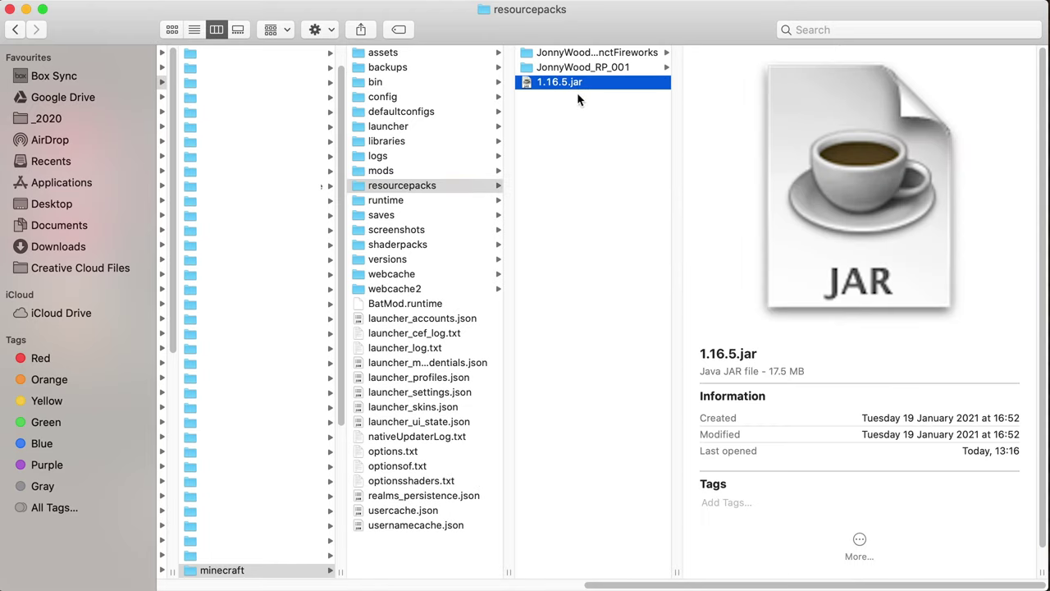
right_click(578, 82)
mouse_move(722, 107)
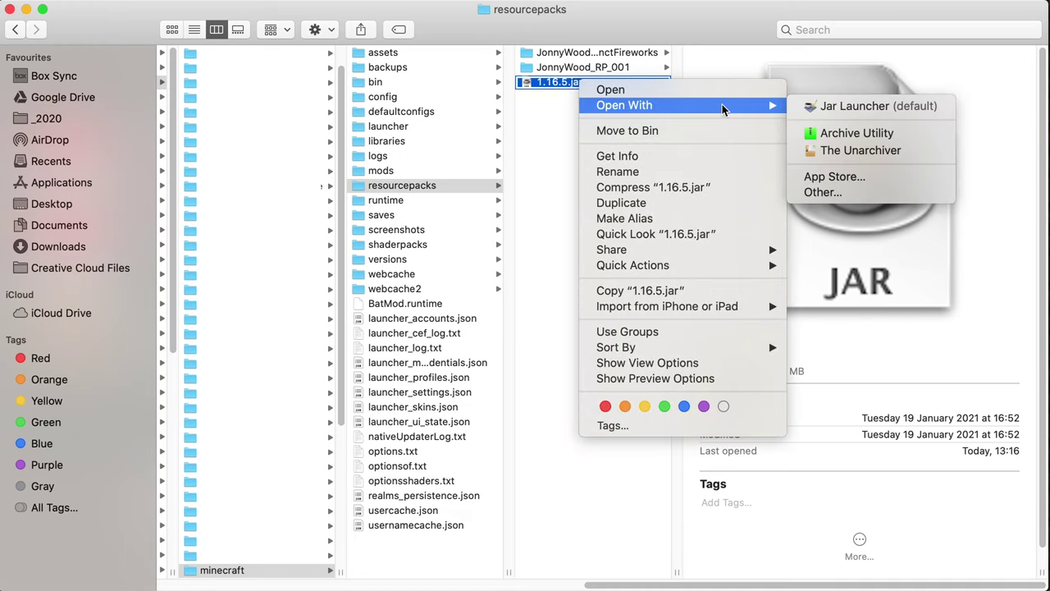
click(847, 135)
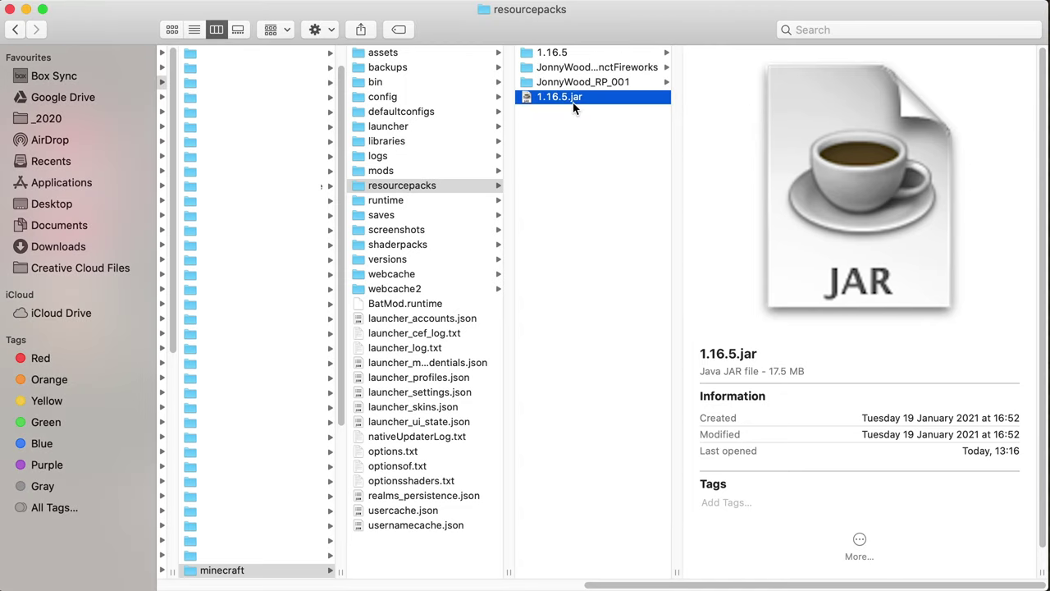
Move the copied 1.16.5.jar to the Bin and rename the extracted folder '1.16.5 Originals'
right_click(571, 96)
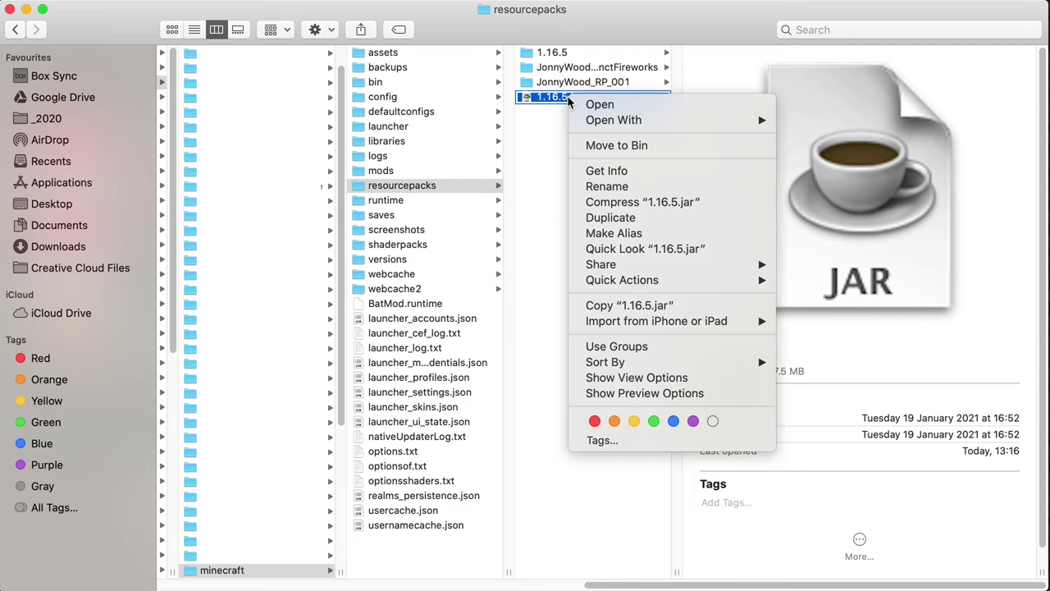
click(677, 146)
click(568, 53)
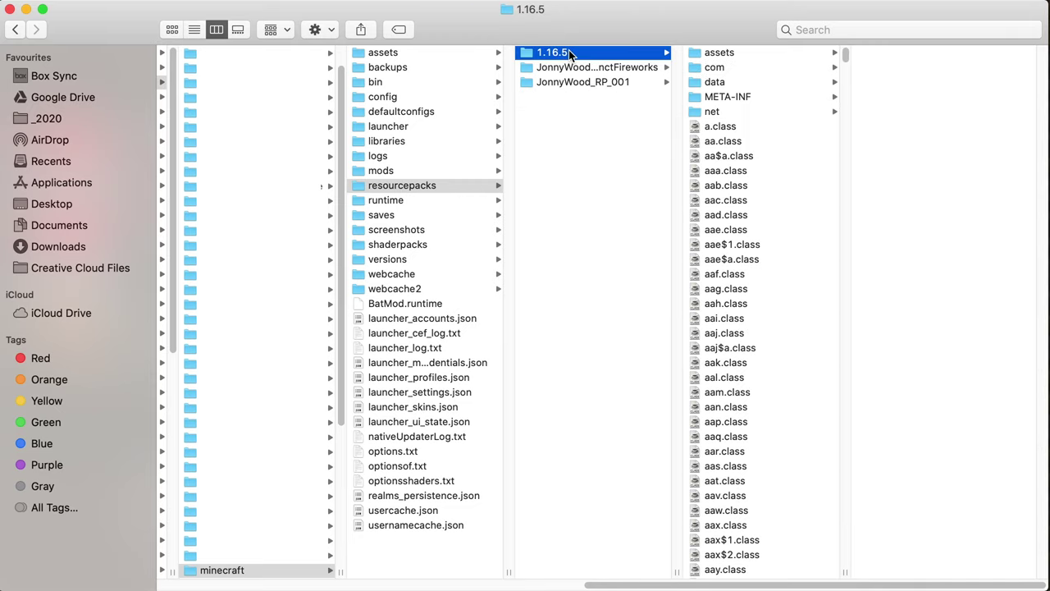
key(Return)
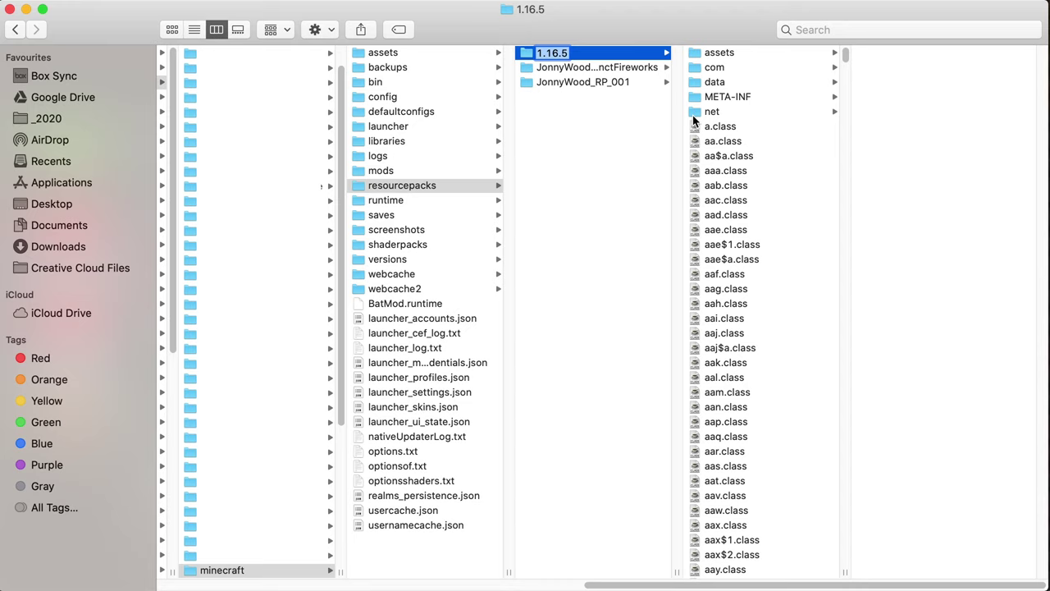
text(Originals)
key(Return)
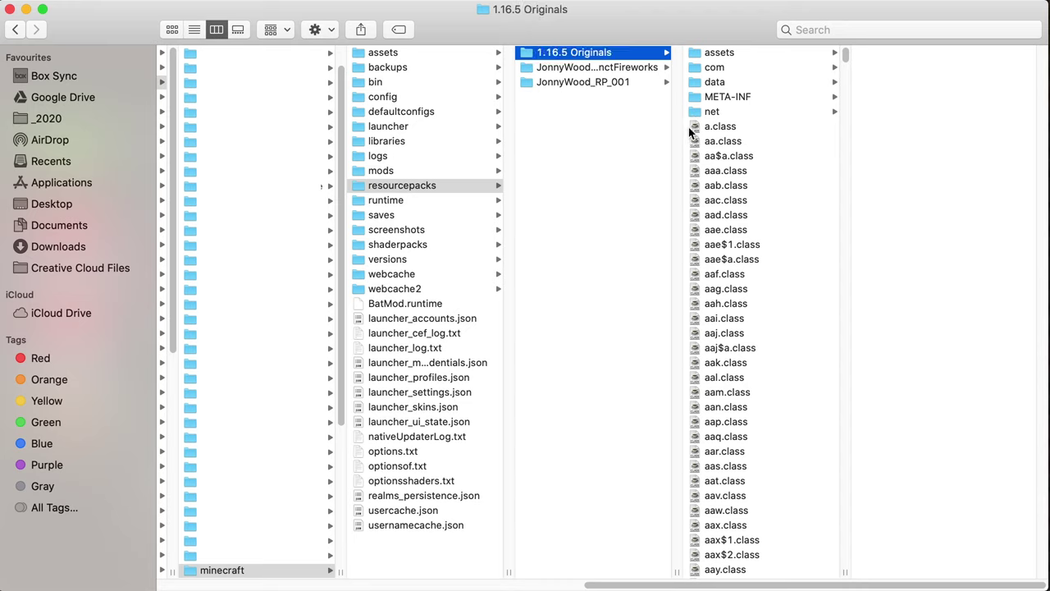
Preview the armor textures in assets/minecraft/textures/models/armor with Quick Look, then return to resourcepacks
click(727, 53)
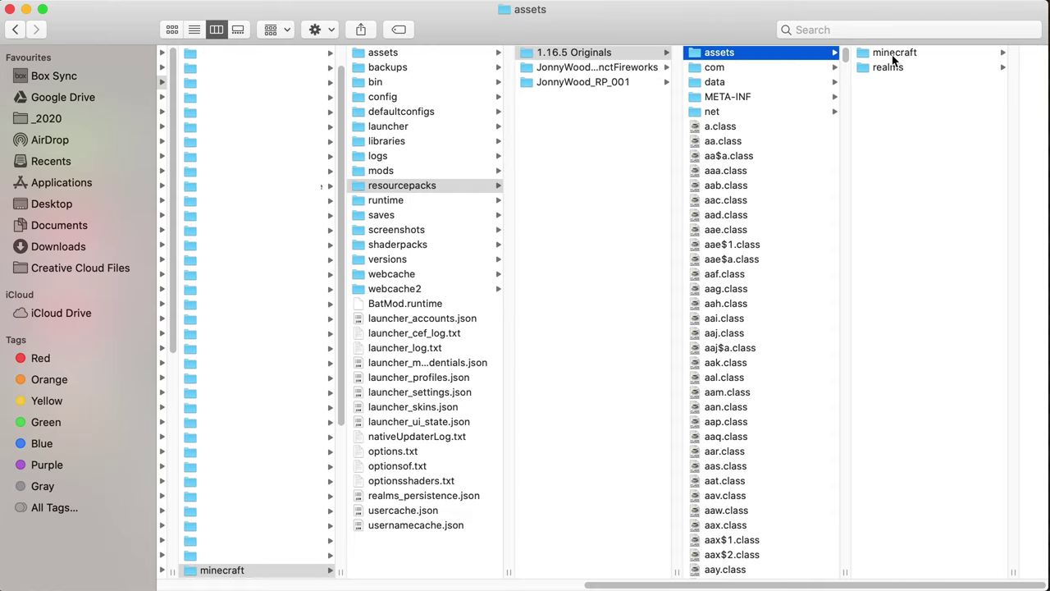
click(893, 54)
click(917, 156)
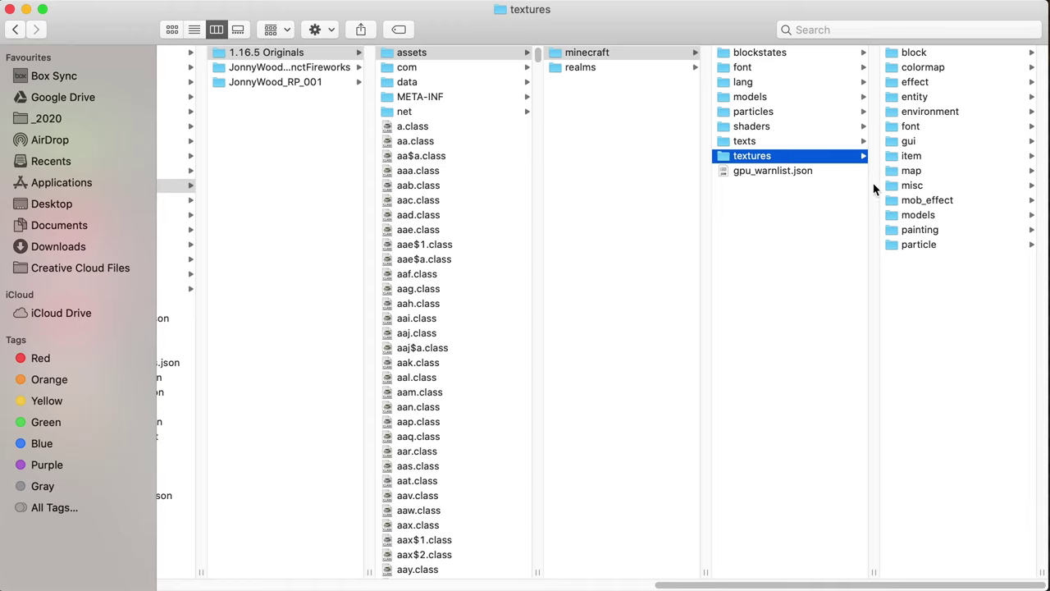
click(920, 215)
click(911, 57)
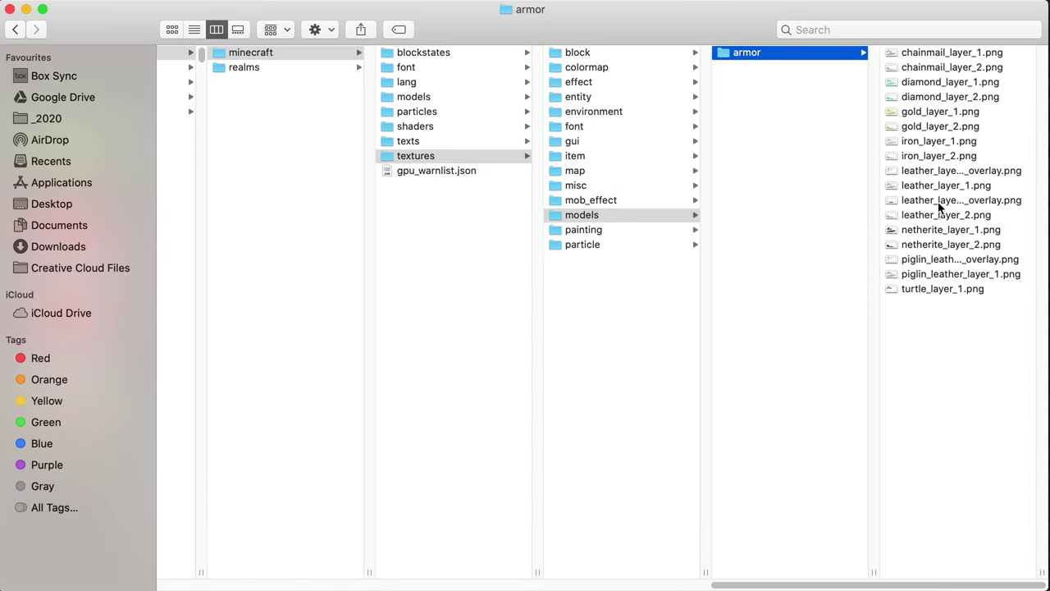
click(921, 54)
key(space)
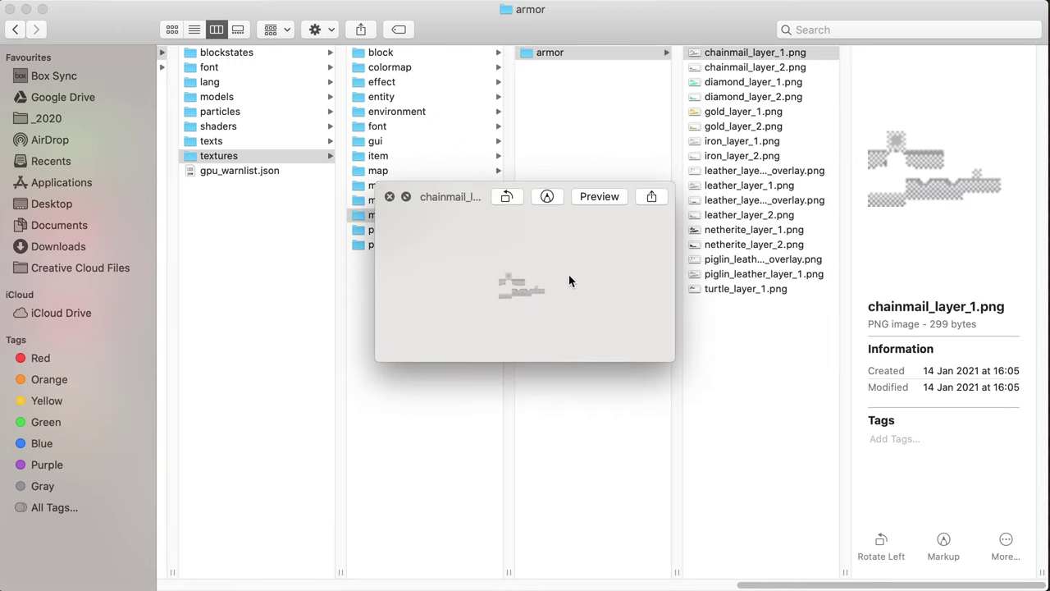
key(Down)
key(Down)
key(Down)
key(Down)
key(Down)
key(Down)
key(Down)
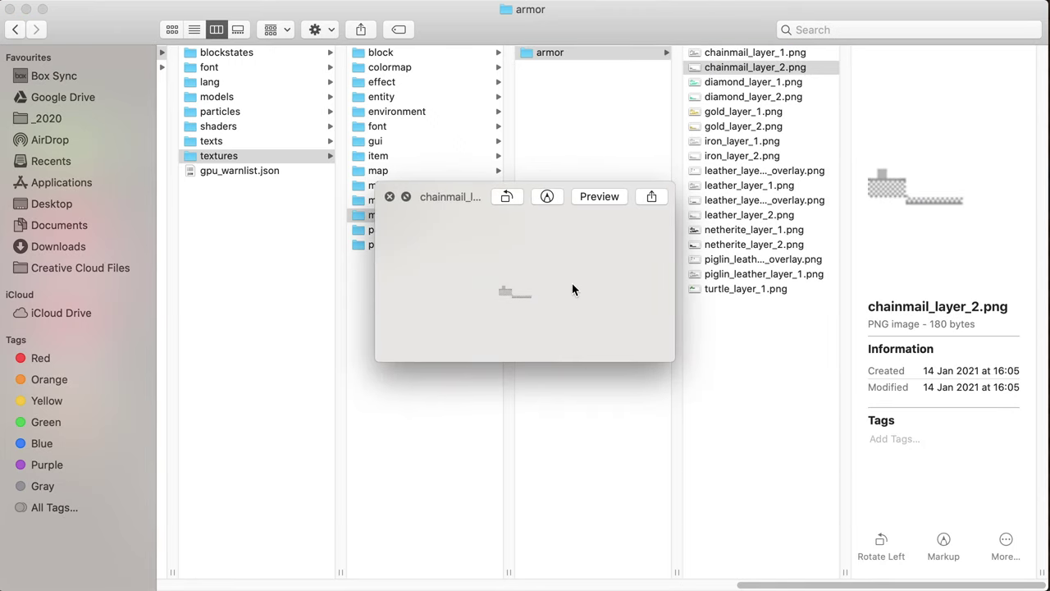
key(space)
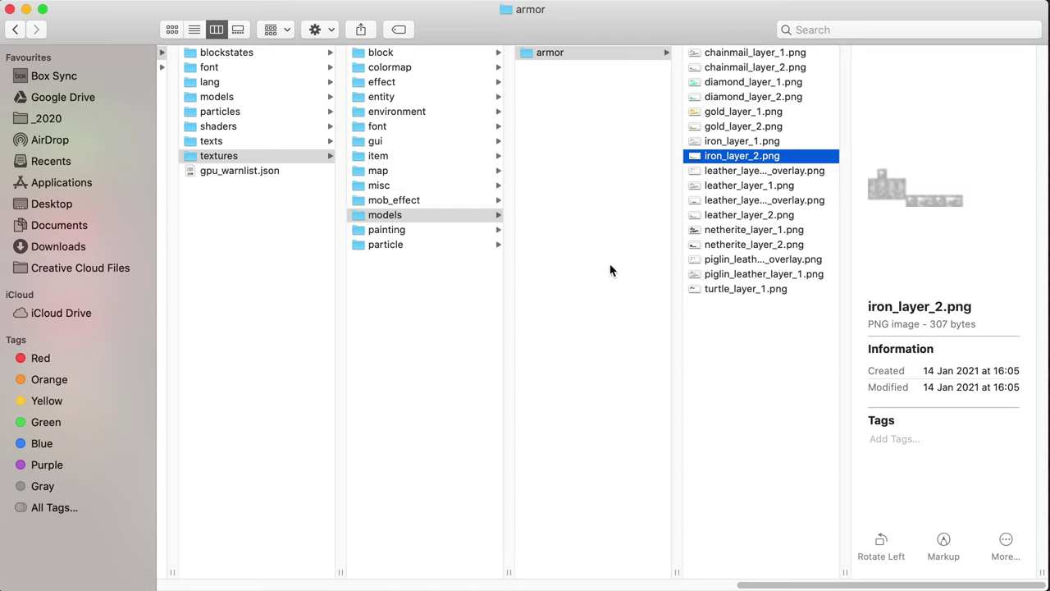
key(cmd+[)
key(Left)
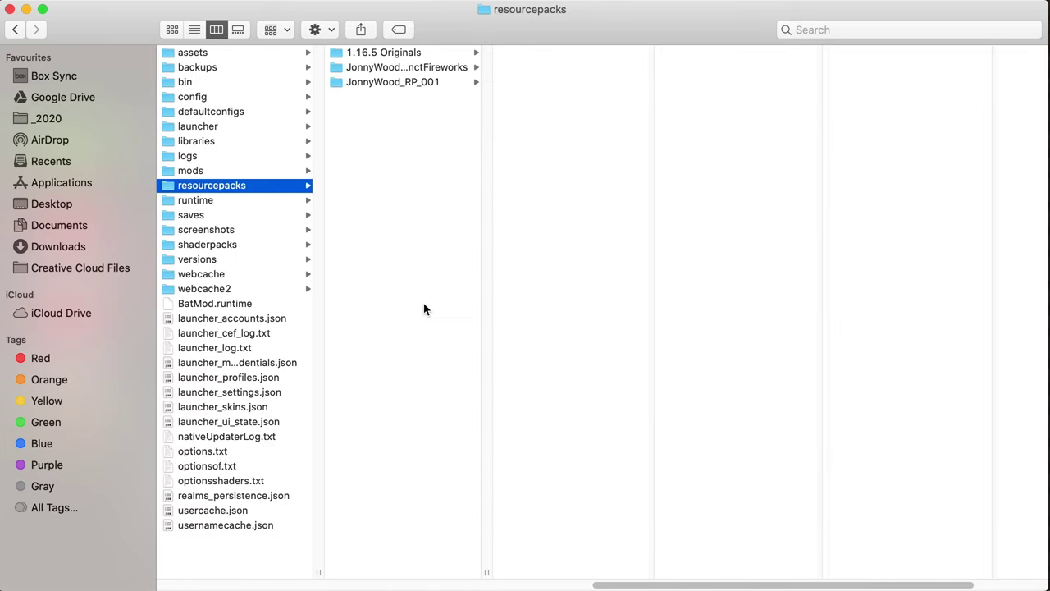
Create a new folder named Sunglasses in resourcepacks
right_click(362, 200)
click(405, 202)
text(Sun)
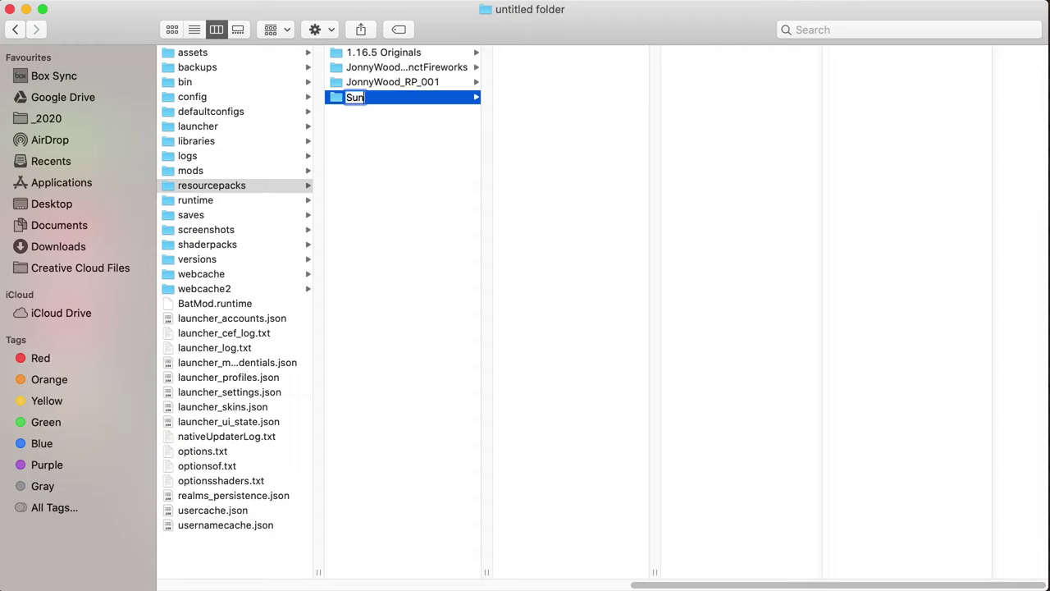
text(glasses)
key(Return)
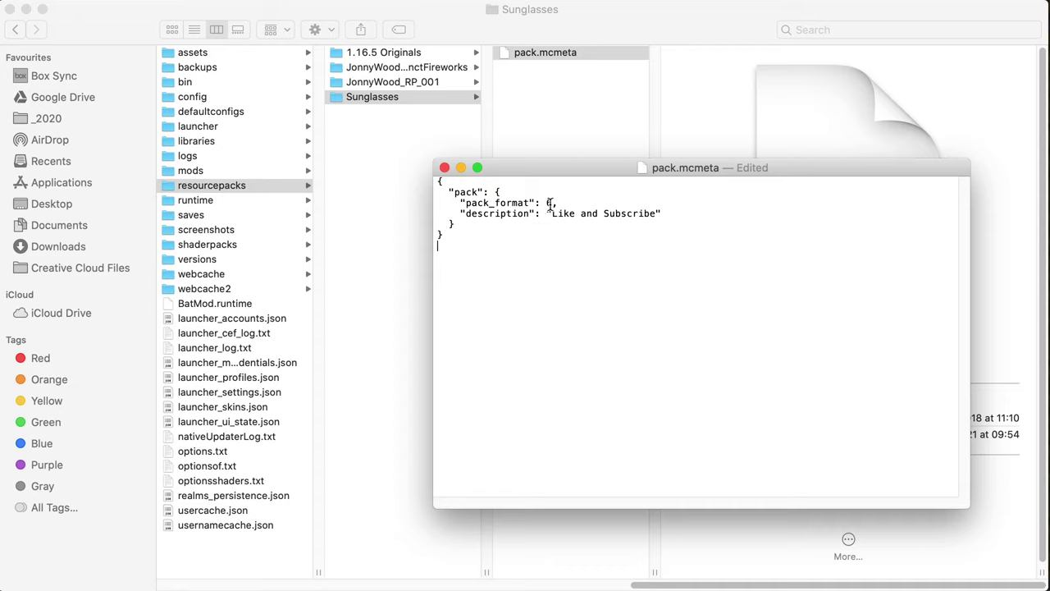
Save pack.mcmeta with pack_format 6 and description 'Like and Subscribe'
click(542, 267)
drag(658, 212, 552, 214)
click(562, 260)
key(super+w)
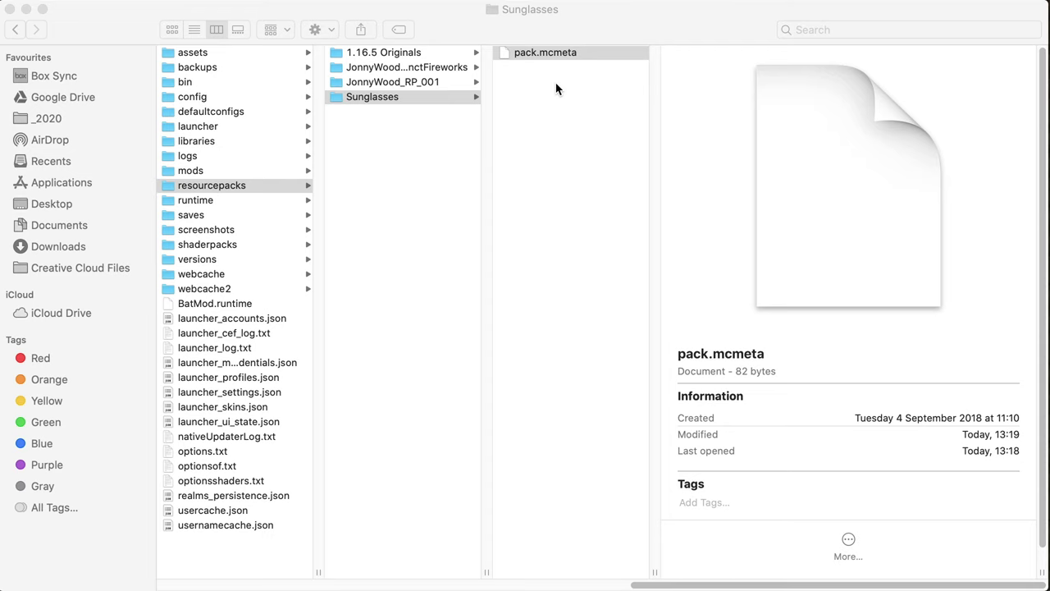
Browse 1.16.5 Originals down to assets/minecraft/textures/models for reference
key(super+q)
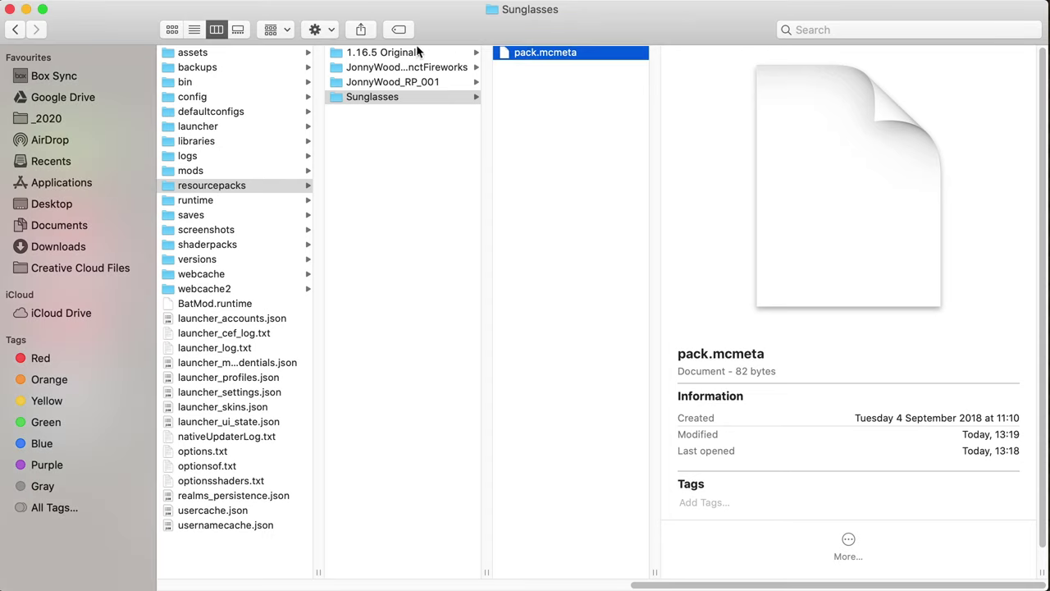
click(416, 52)
click(528, 52)
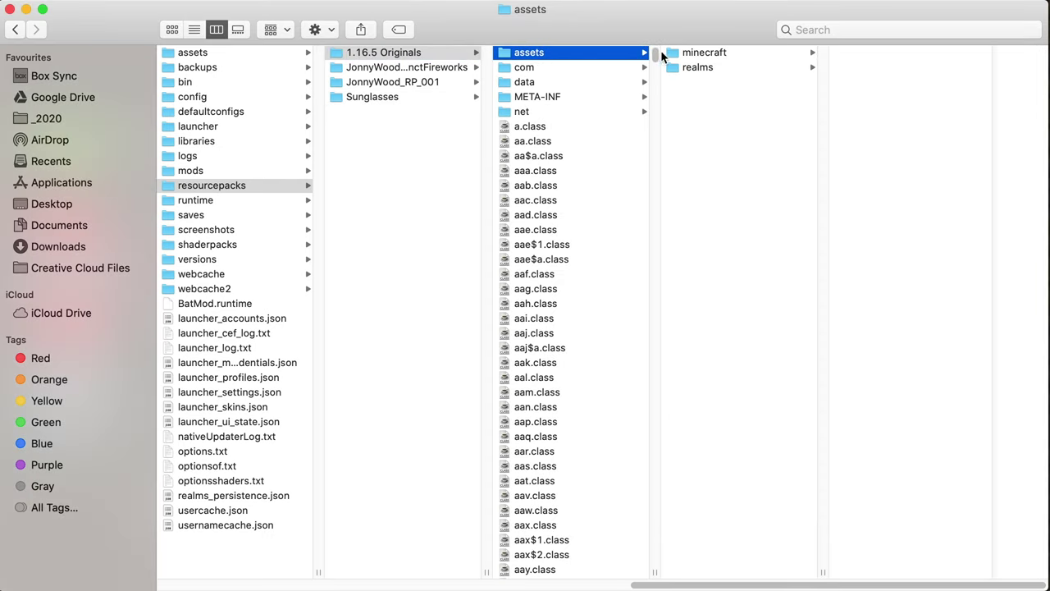
click(704, 53)
click(867, 156)
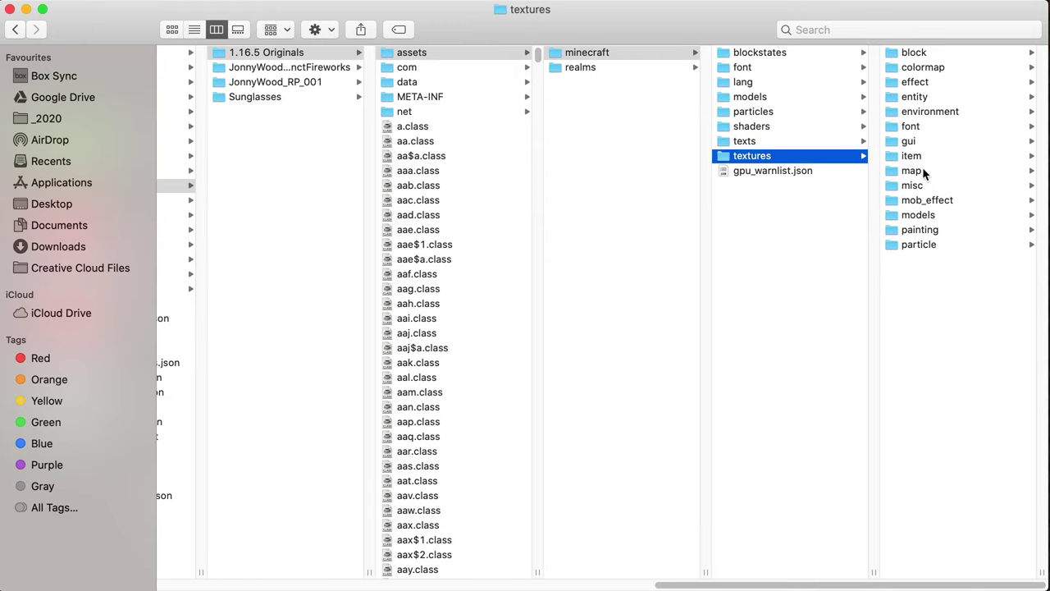
click(917, 215)
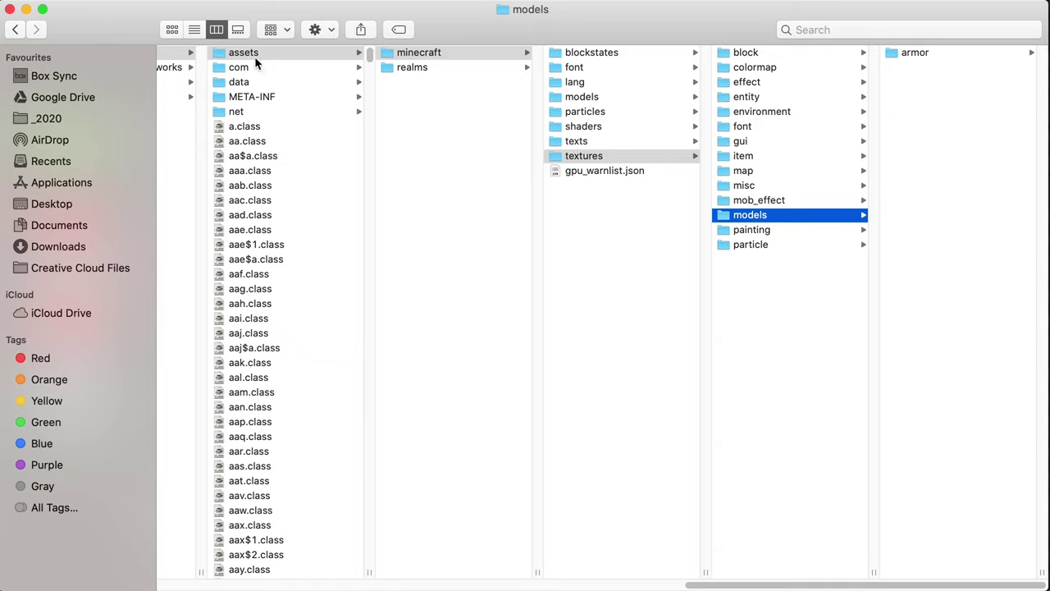
Create nested assets and minecraft folders inside the Sunglasses pack
click(166, 51)
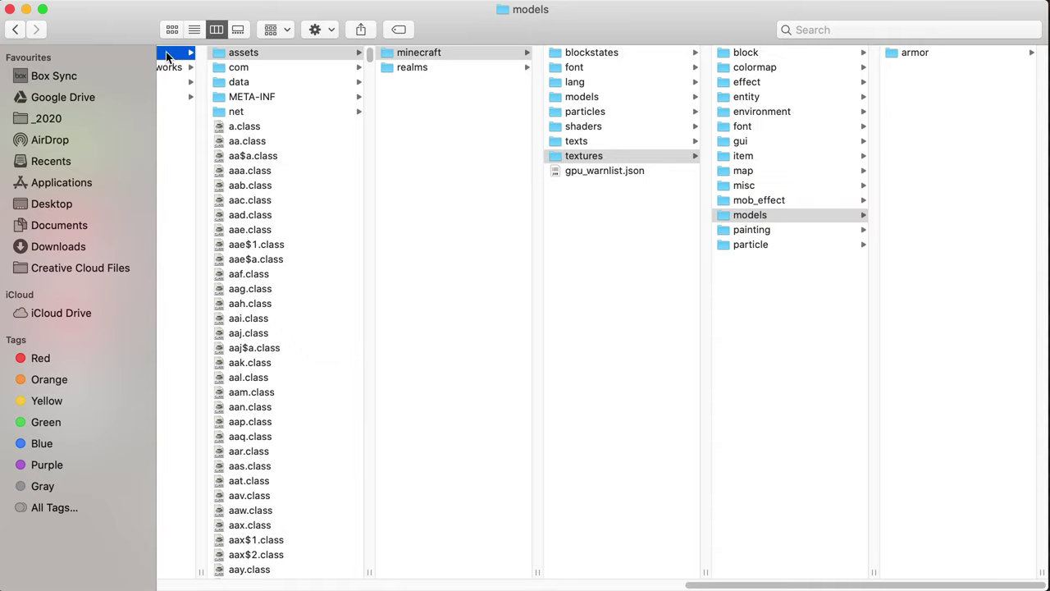
click(205, 96)
right_click(397, 135)
click(440, 145)
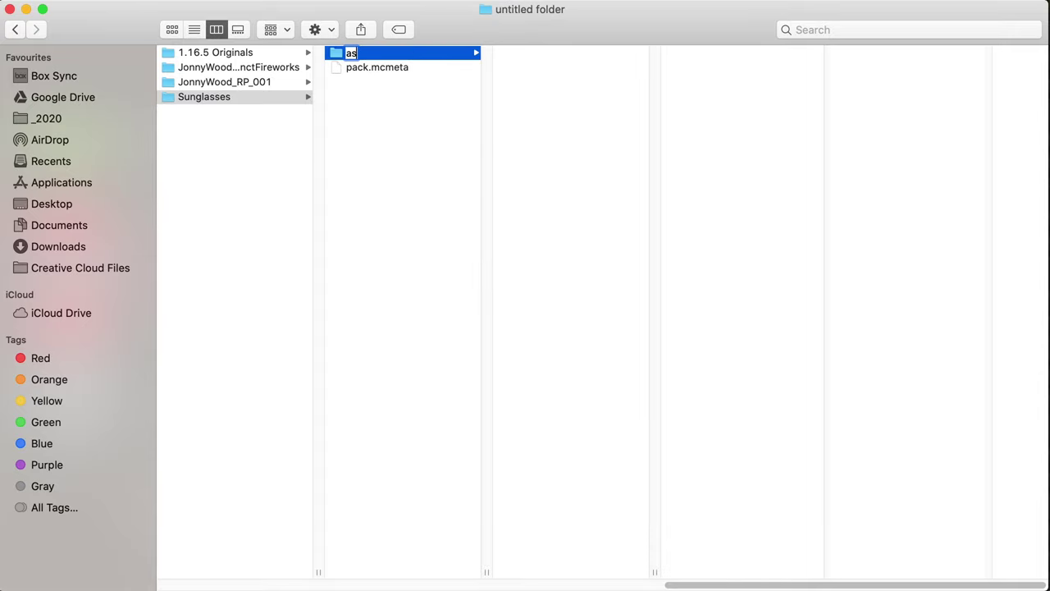
text(assets)
key(Return)
right_click(493, 145)
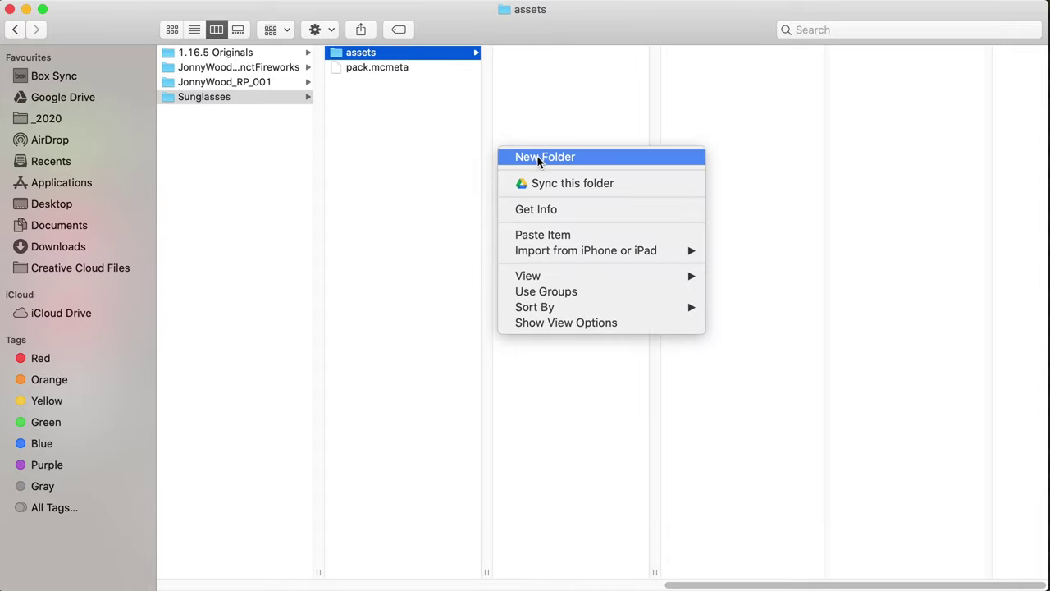
click(538, 155)
text(minecraft)
key(Return)
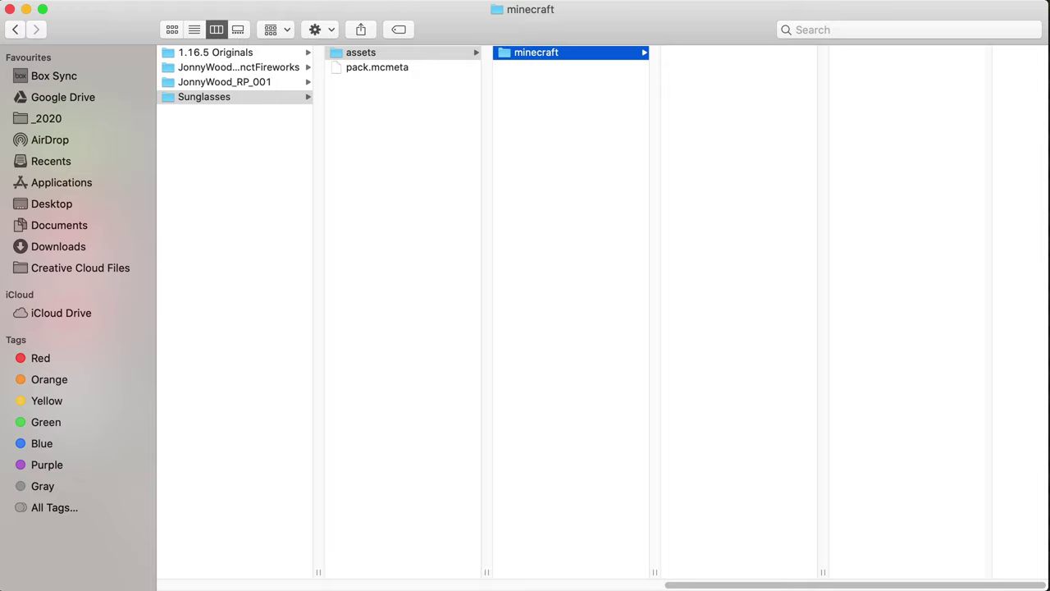
Add nested textures and models folders inside Sunglasses/assets/minecraft
right_click(745, 195)
click(766, 209)
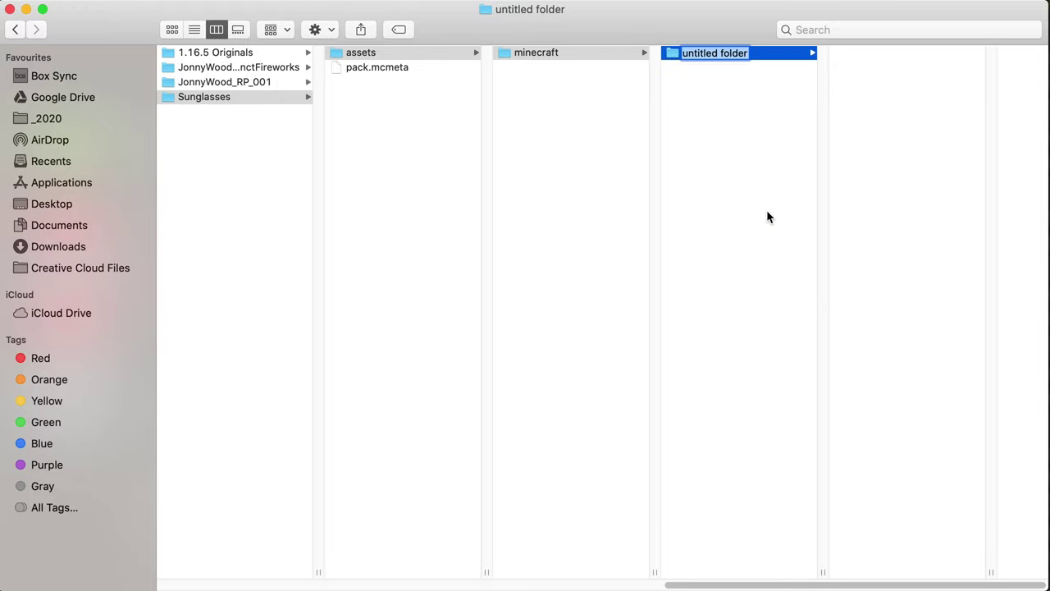
text(textures)
key(Return)
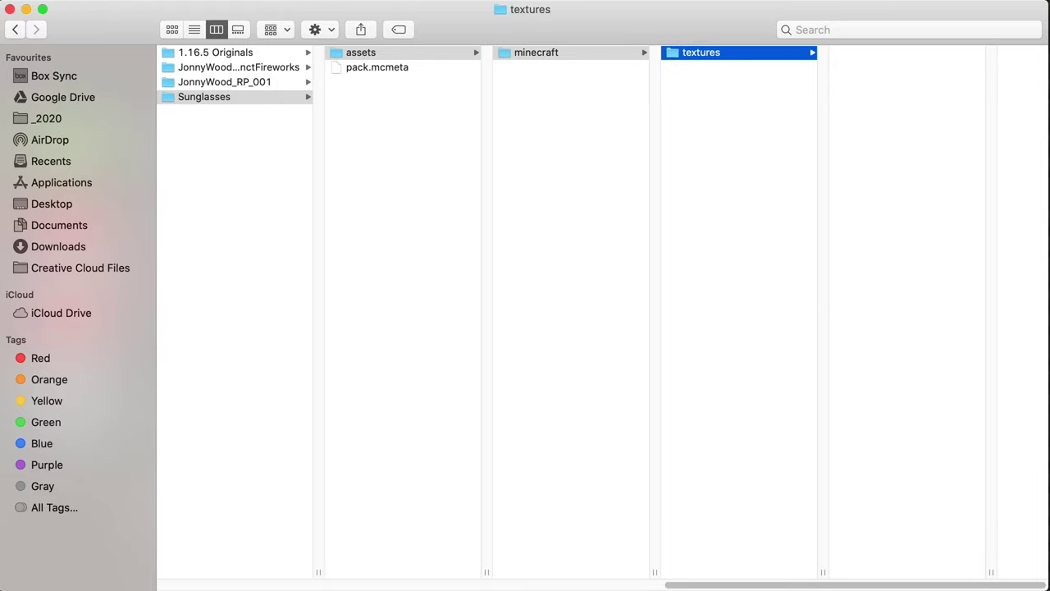
right_click(886, 181)
click(907, 189)
text(models)
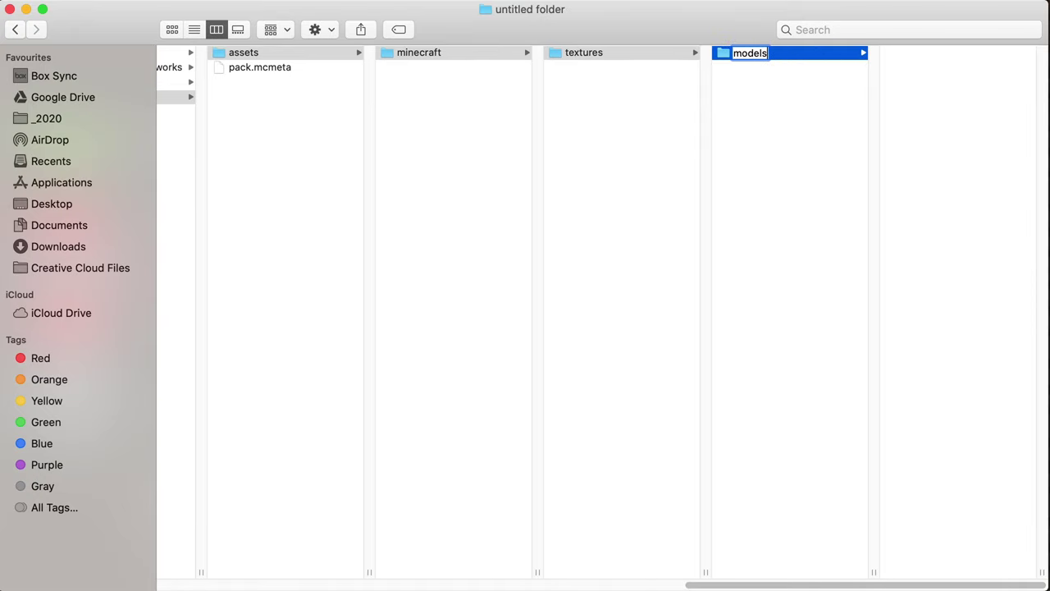
key(Return)
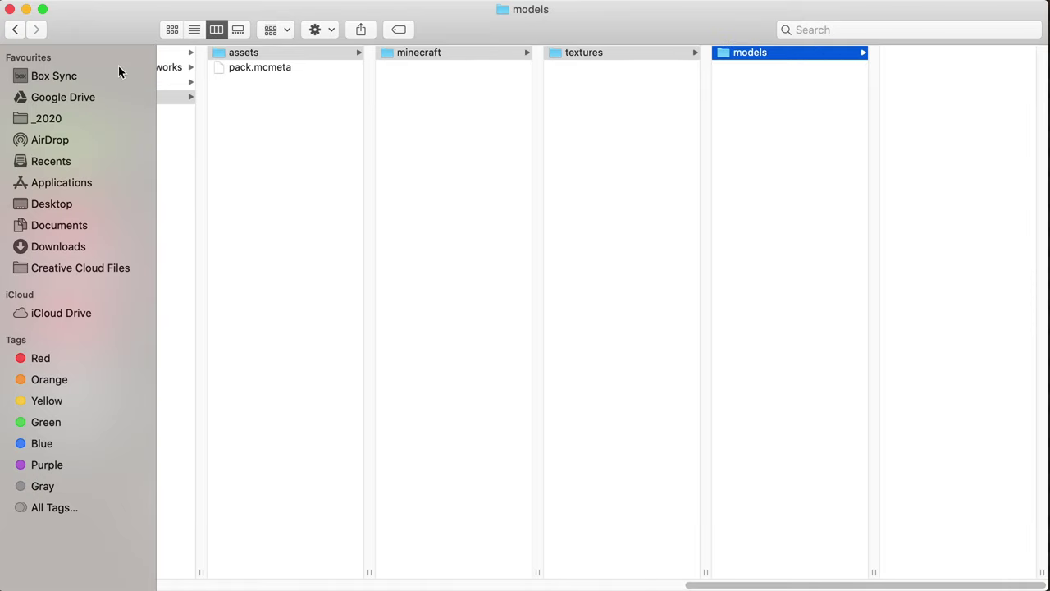
Navigate to the originals' armor folder and preview leather_layer_1.png and its overlay
click(168, 53)
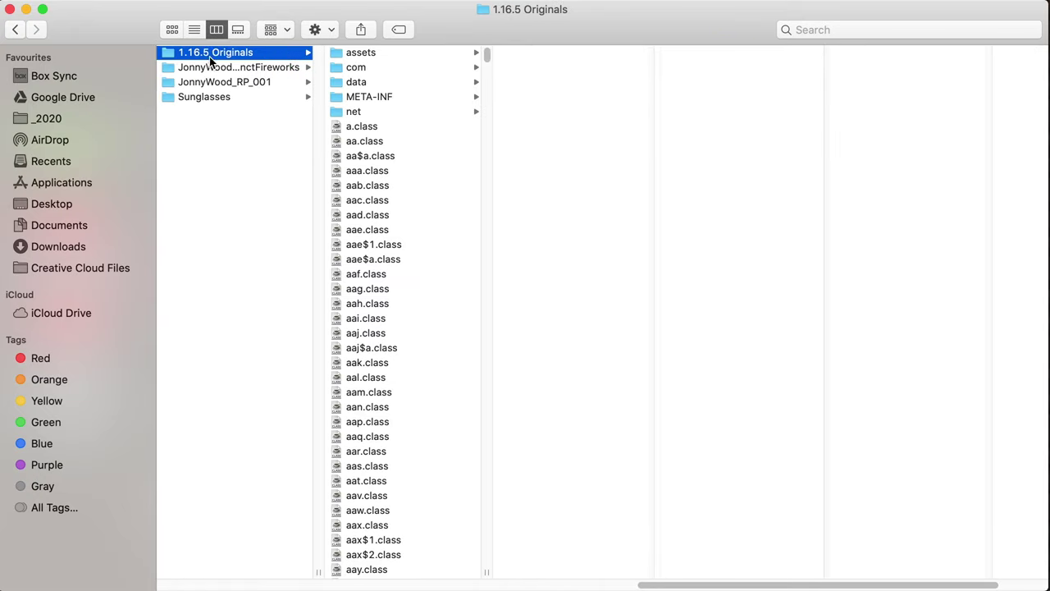
click(365, 52)
click(568, 52)
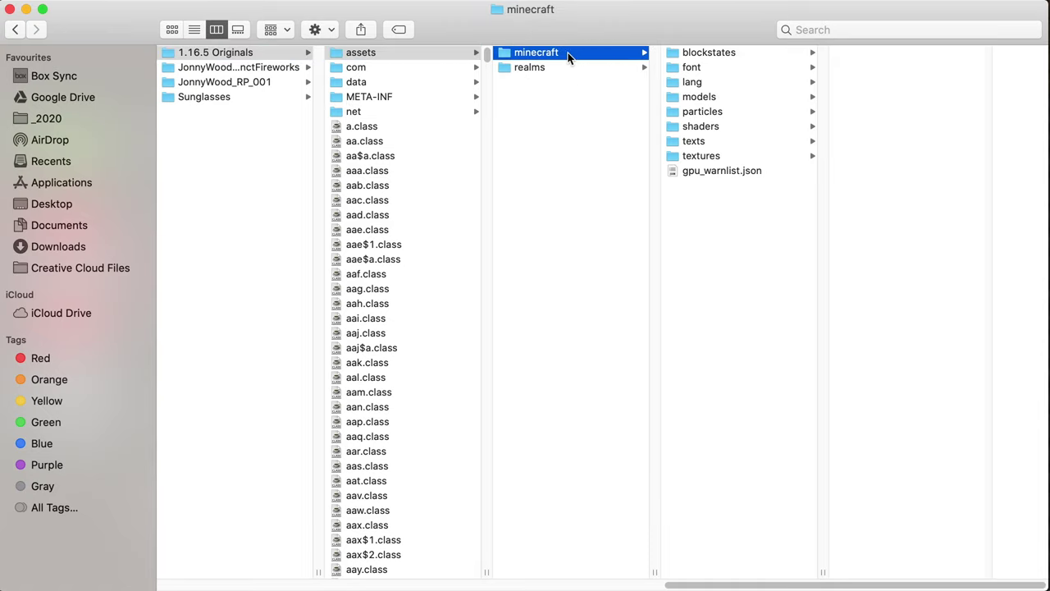
click(715, 155)
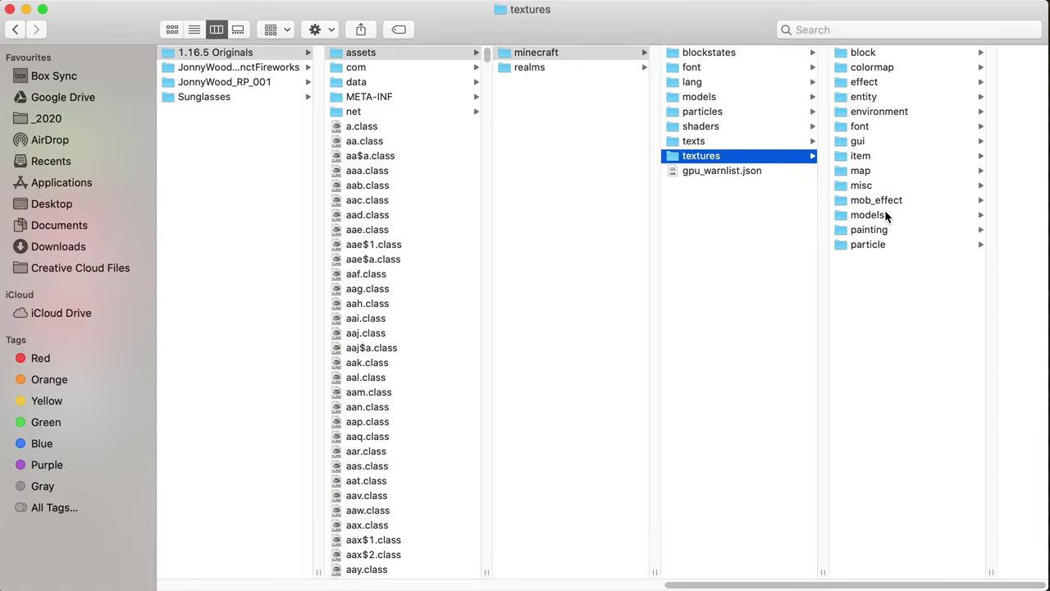
click(886, 214)
click(927, 53)
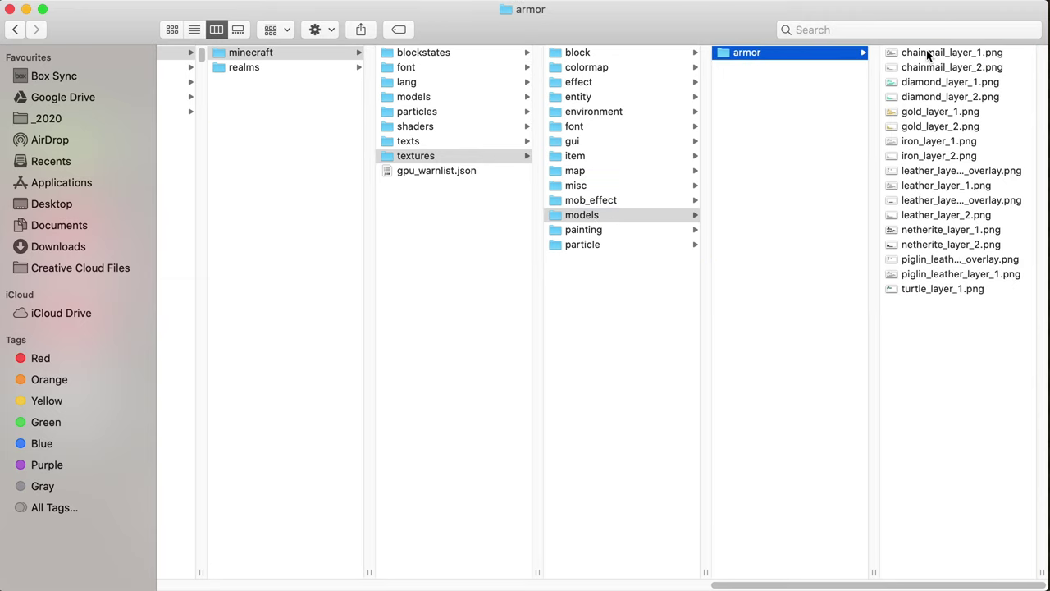
click(950, 174)
click(793, 189)
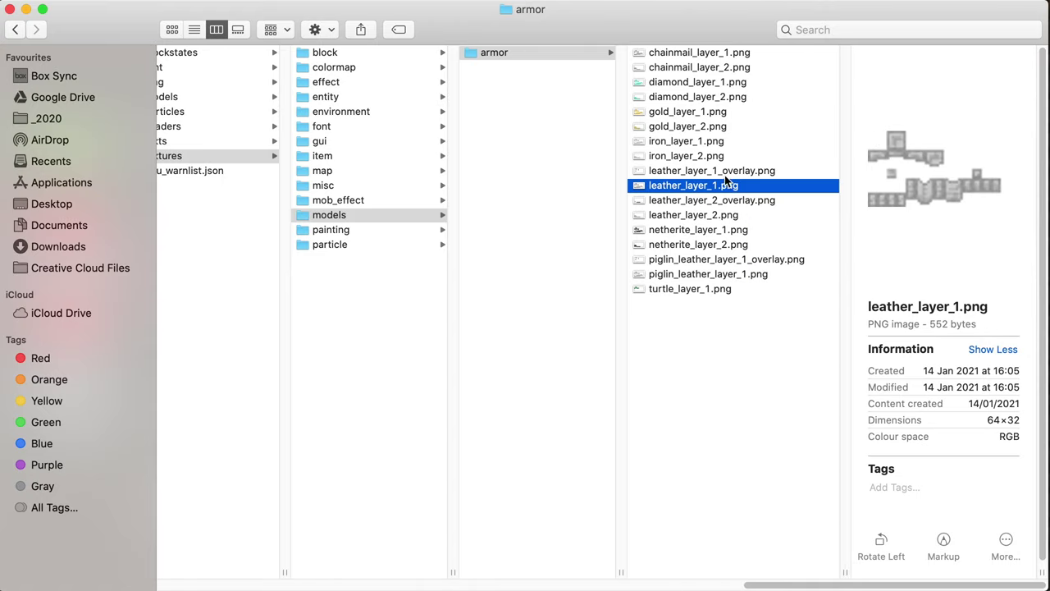
key(Up)
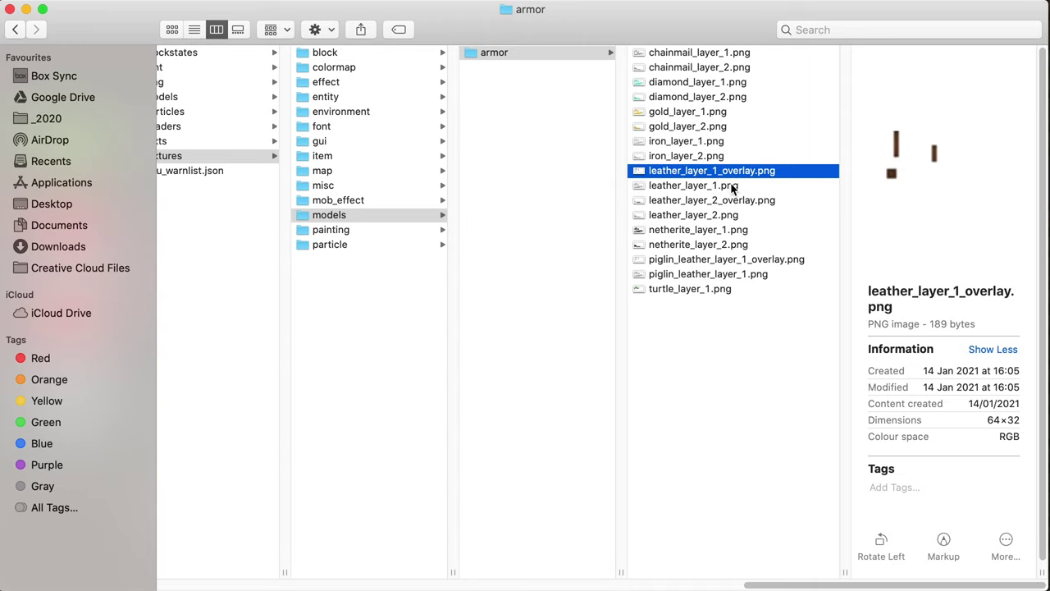
key(Down)
key(Up)
key(Down)
Copy leather_layer_1.png and leather_layer_1_overlay.png together
shift+click(737, 170)
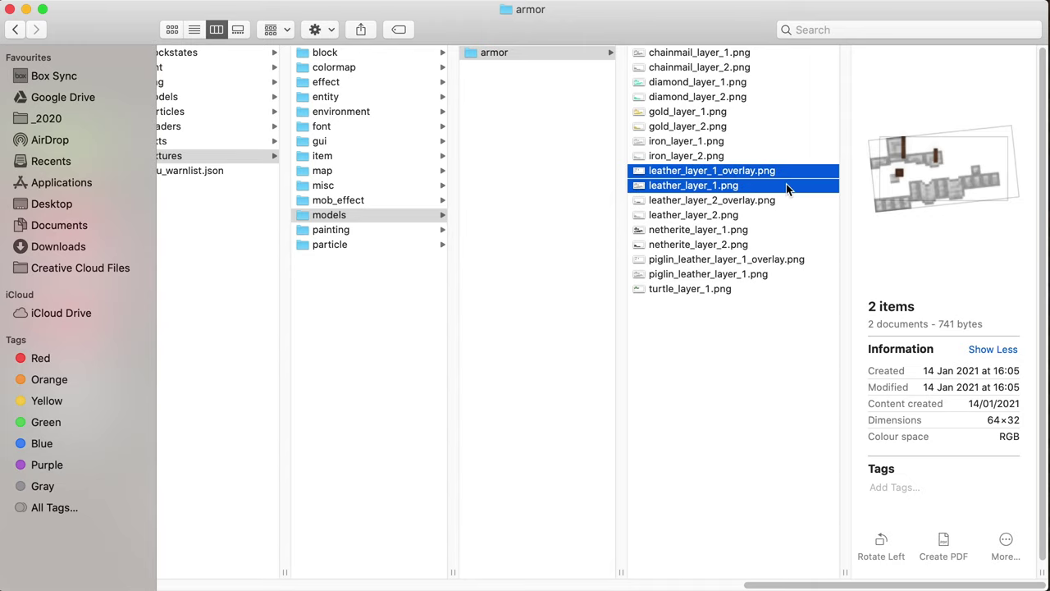
right_click(712, 183)
click(794, 414)
click(231, 156)
Create an armor folder inside Sunglasses/assets/minecraft/textures/models
key(Left)
key(Left)
key(Left)
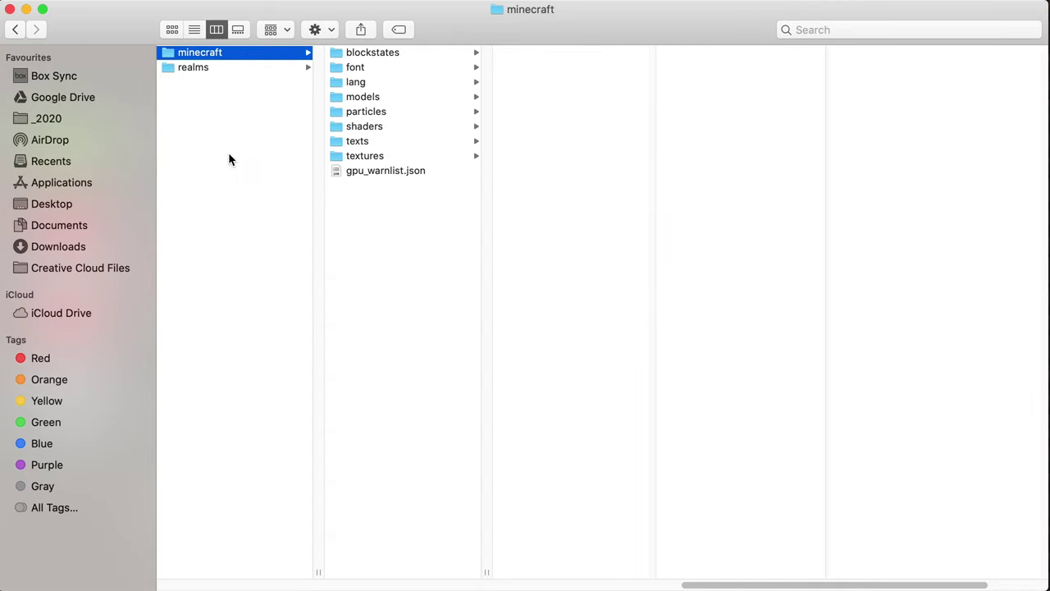
key(Down)
key(Down)
key(Down)
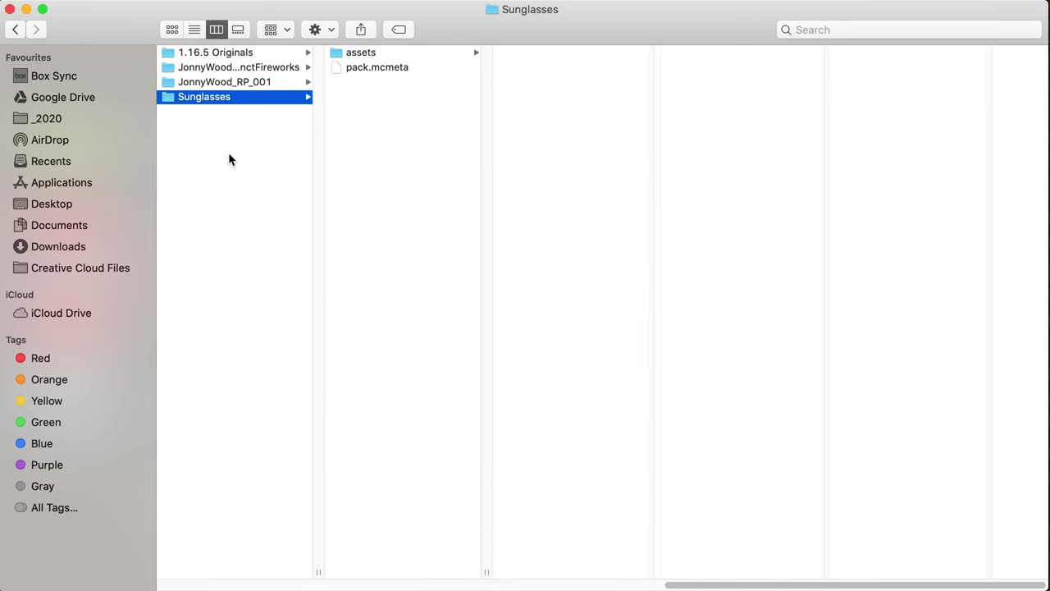
key(Right)
key(Right)
key(Right)
key(Right)
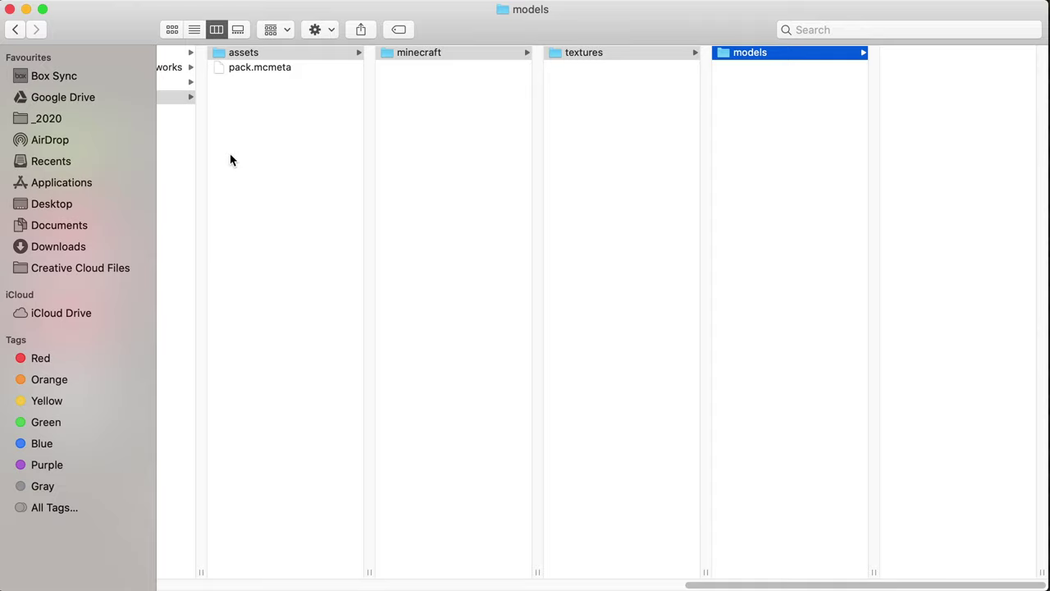
right_click(944, 291)
click(959, 298)
text(armor)
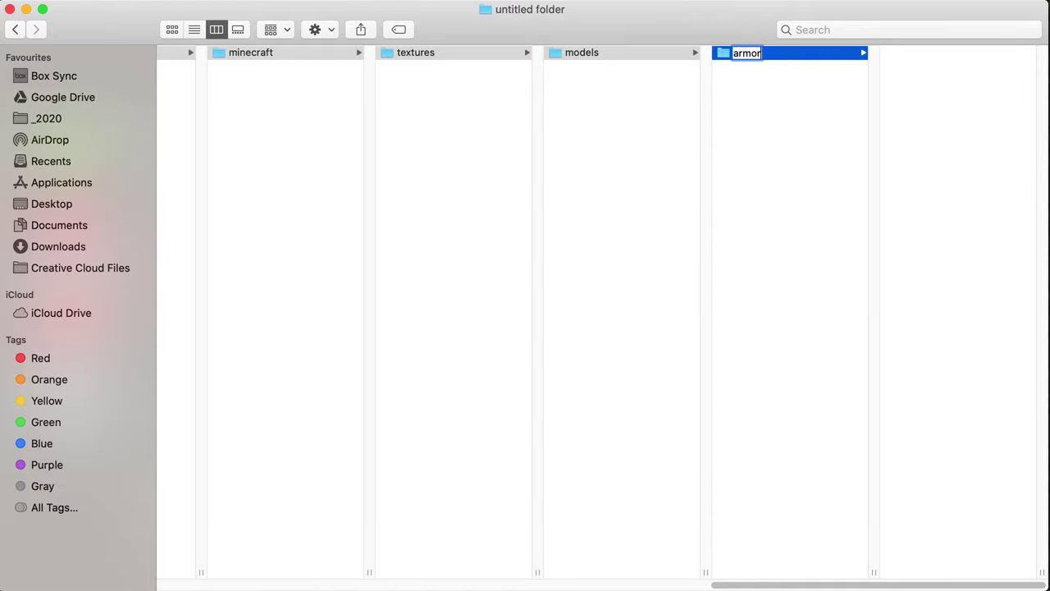
key(Return)
Paste both leather layer images into the armor folder and preview them
right_click(986, 256)
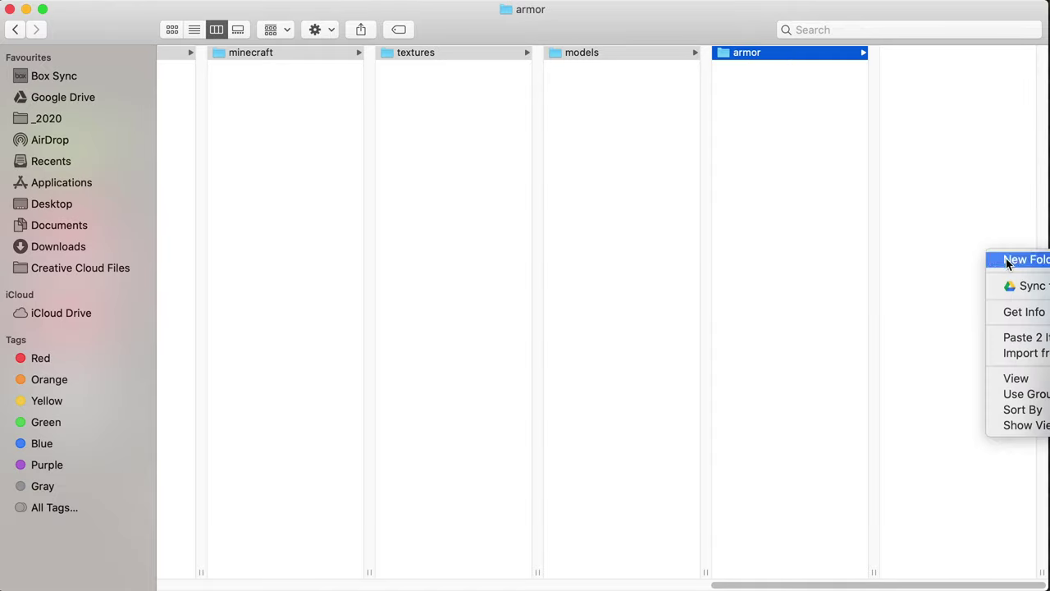
click(1032, 341)
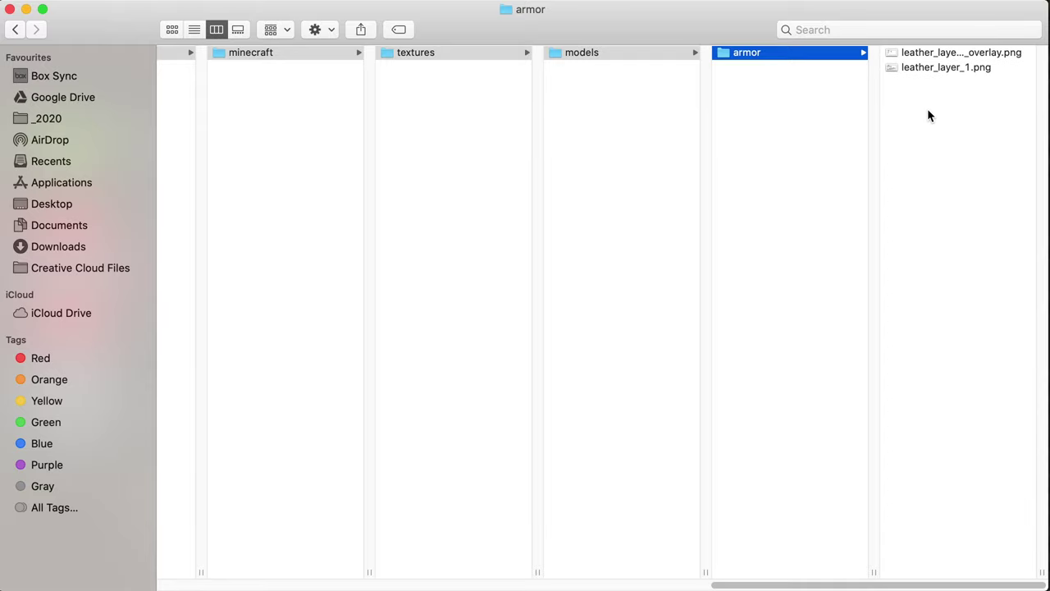
click(921, 59)
click(768, 67)
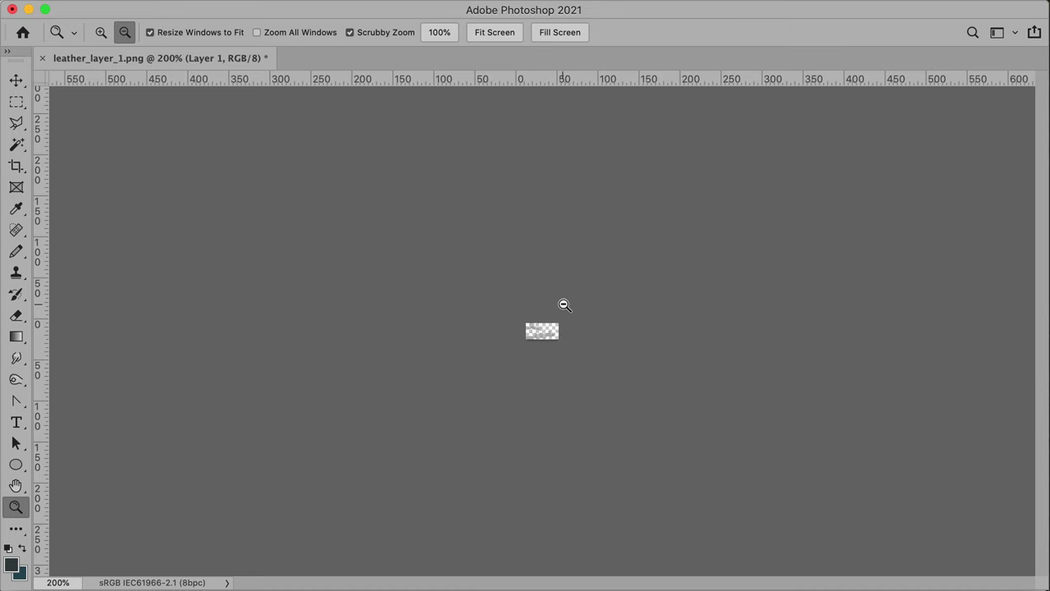
Open leather_layer_1.png in Photoshop, zoom in, and set Hue -11, Saturation -17, Lightness -8
alt+click(563, 303)
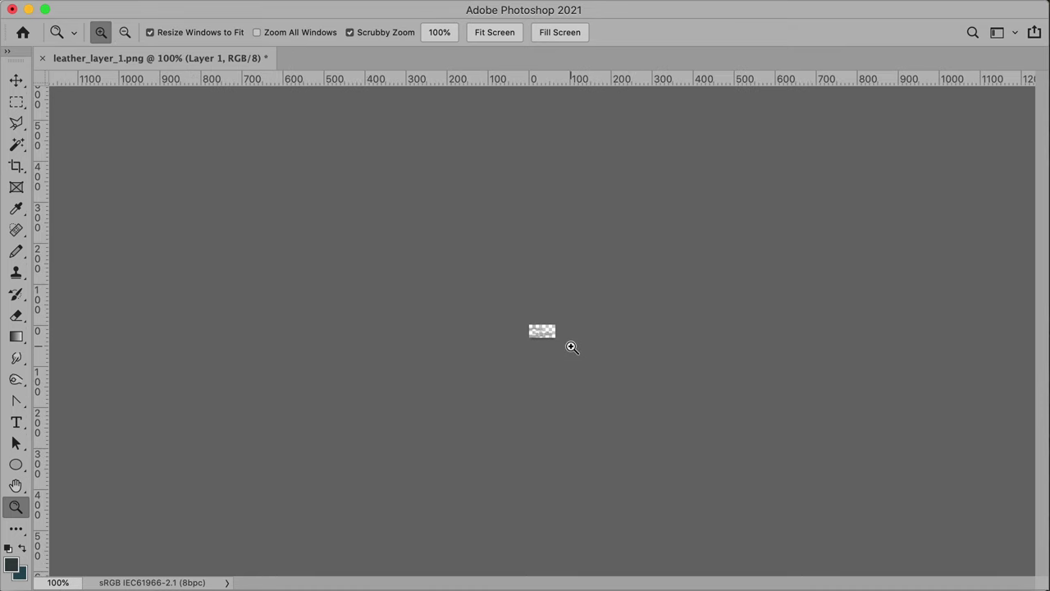
drag(569, 347, 572, 347)
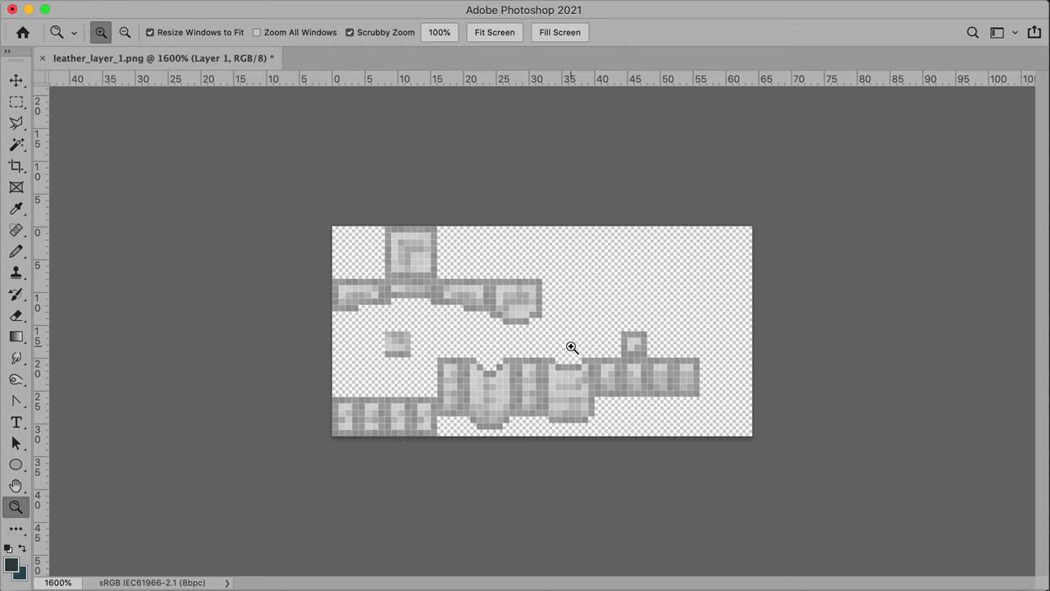
click(713, 384)
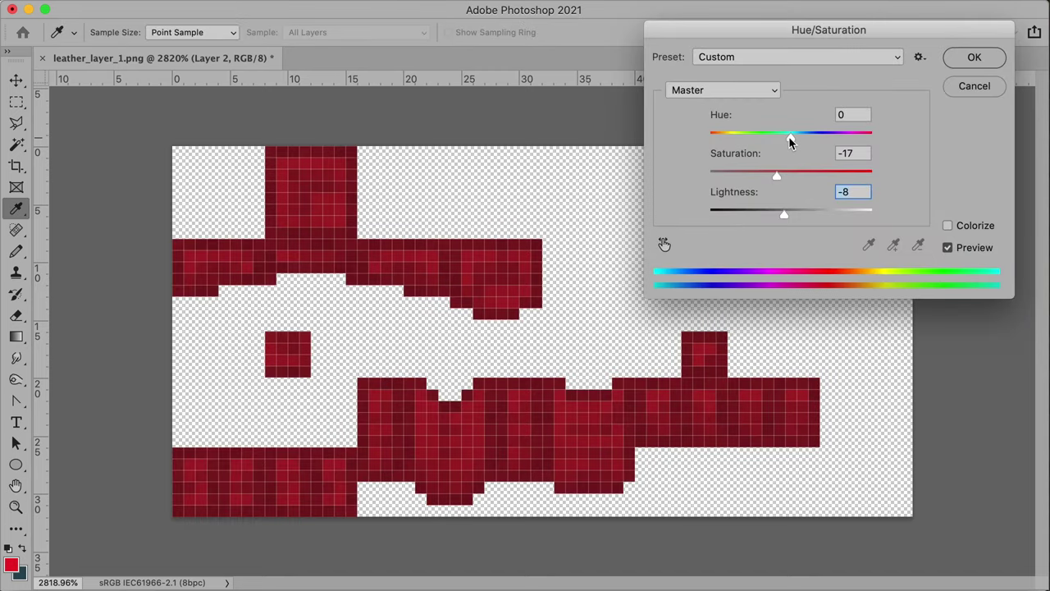
mouse_move(790, 142)
mouse_down()
mouse_move(693, 142)
mouse_move(813, 133)
mouse_move(849, 109)
mouse_move(877, 109)
mouse_move(858, 121)
mouse_move(737, 134)
mouse_move(771, 133)
mouse_up()
Undo the crimson recolouring, then draw and undo a test pencil stroke
click(991, 51)
key(z)
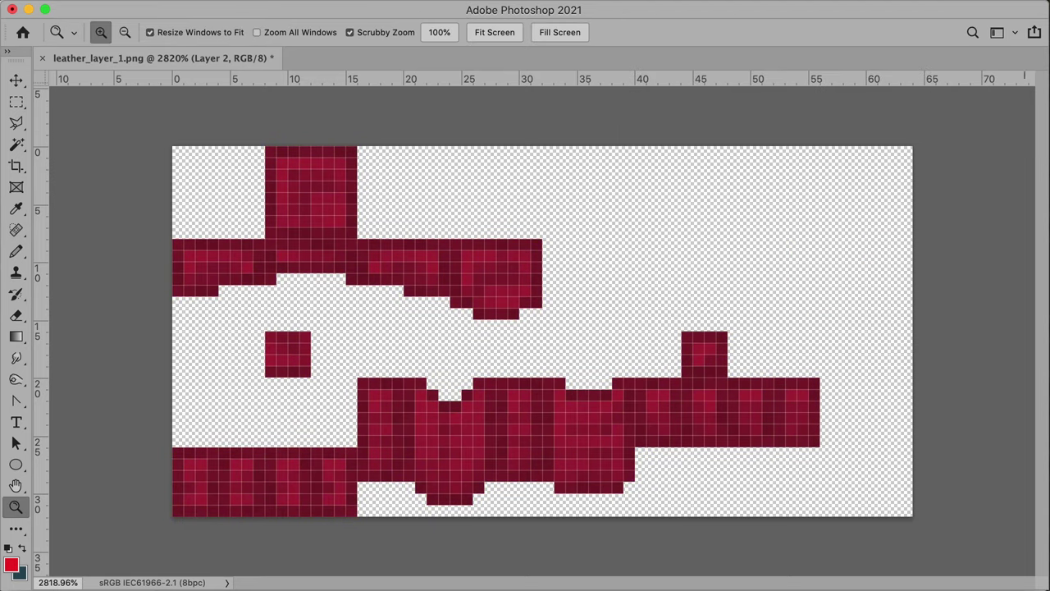
key(super+z)
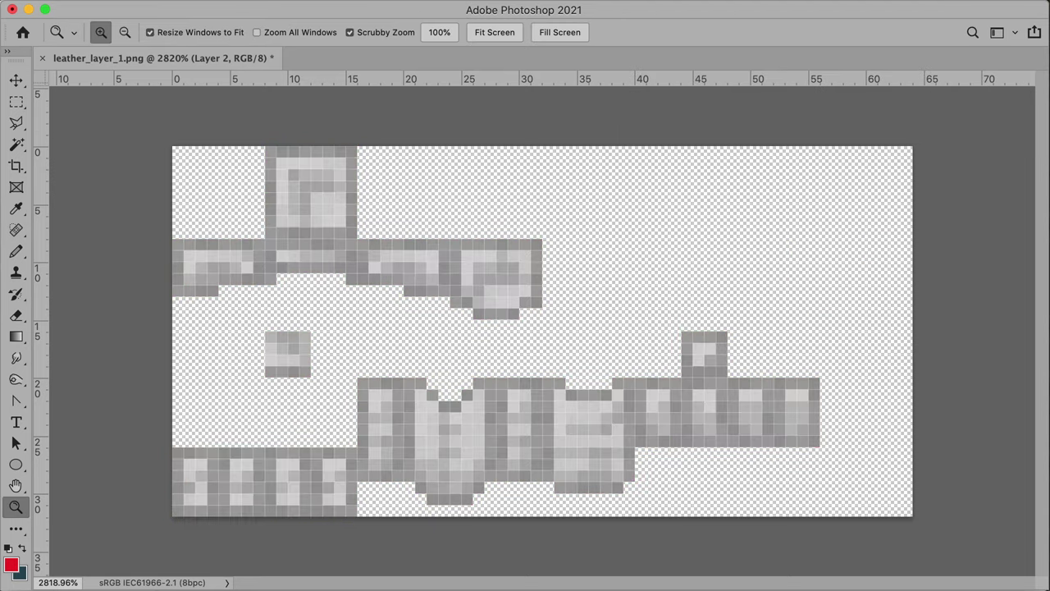
click(15, 251)
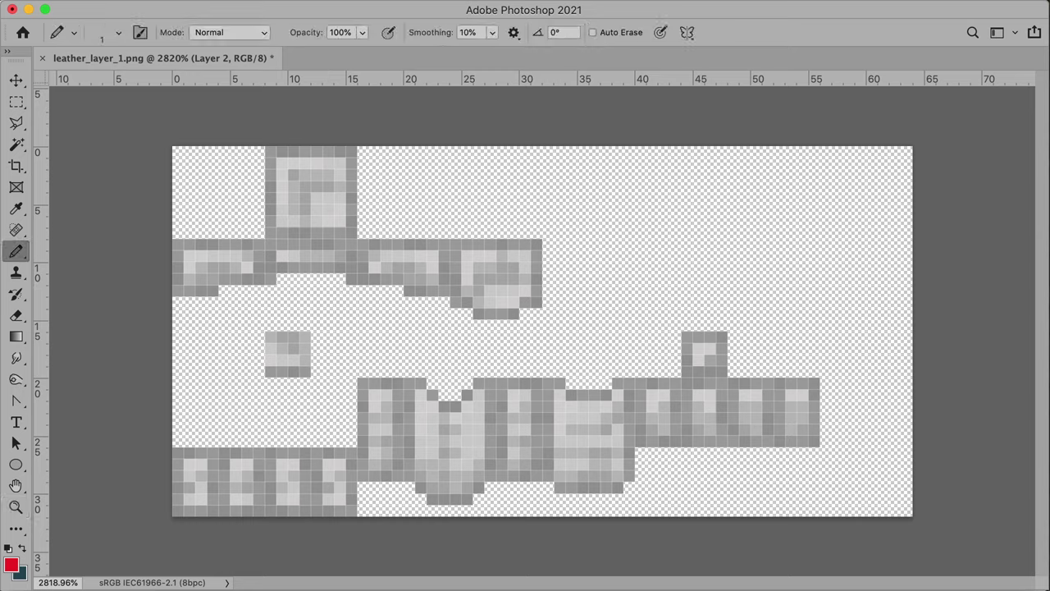
mouse_move(270, 255)
mouse_down()
mouse_move(319, 260)
mouse_move(300, 299)
mouse_up()
key(super+z)
Add a 50% yellow guide layer over the cap's front panel and draw a black pixel line
click(16, 101)
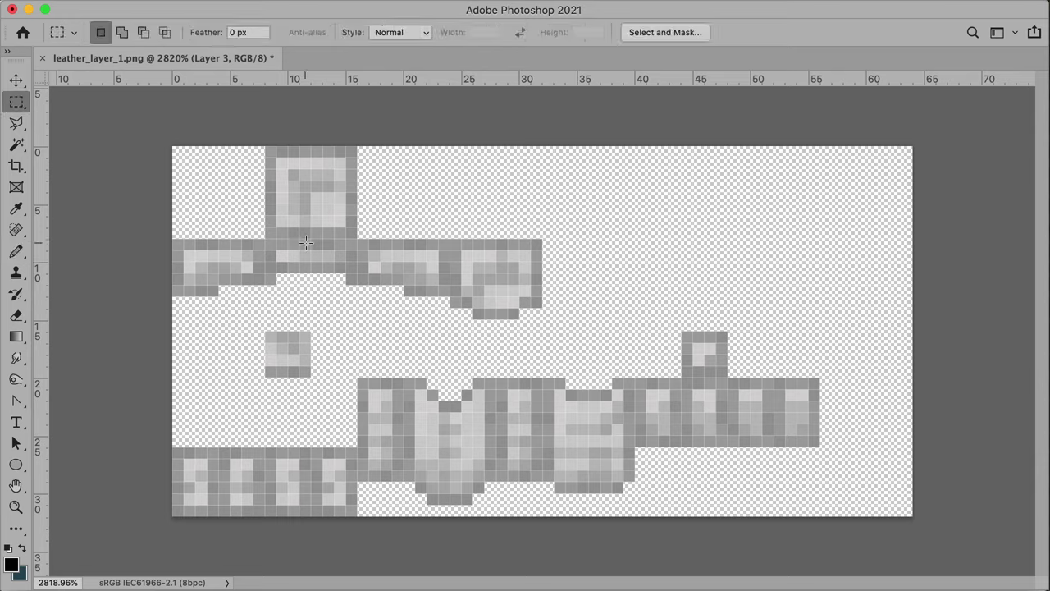
drag(272, 243, 357, 331)
key(super+shift+alt+n)
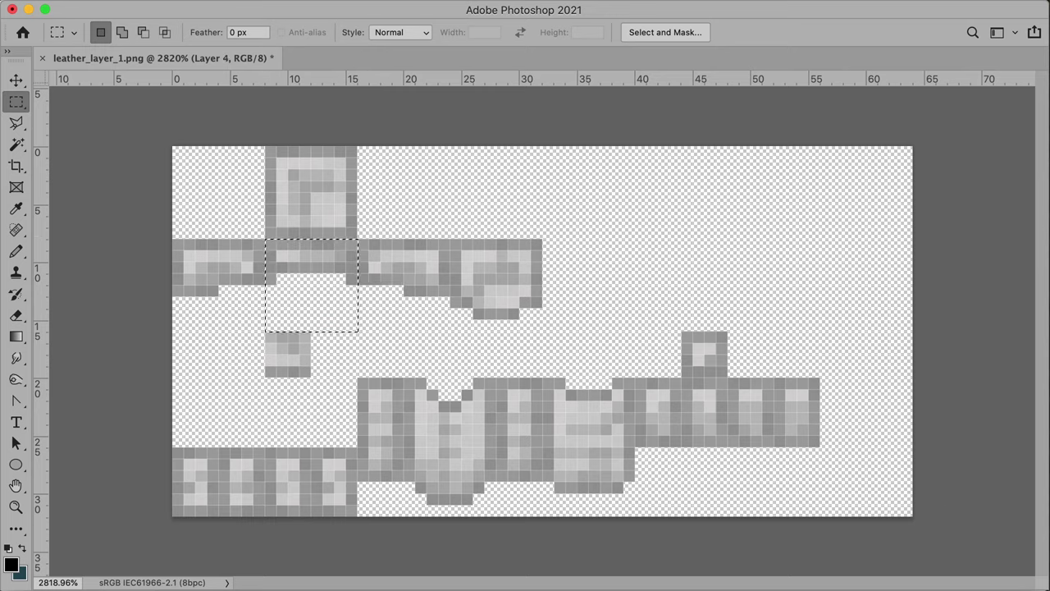
key(alt+BackSpace)
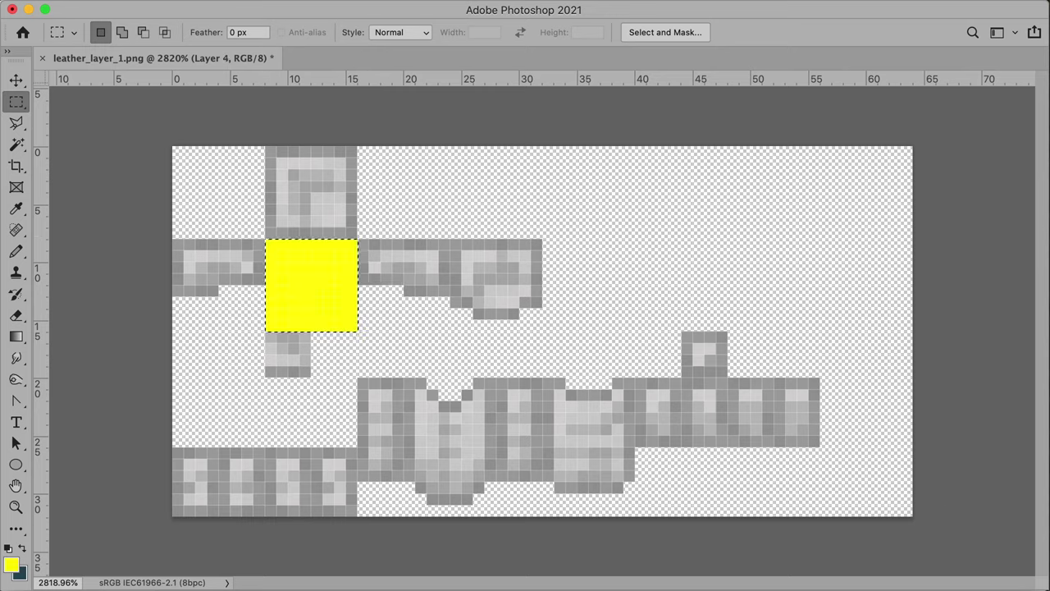
key(super+d)
key(5)
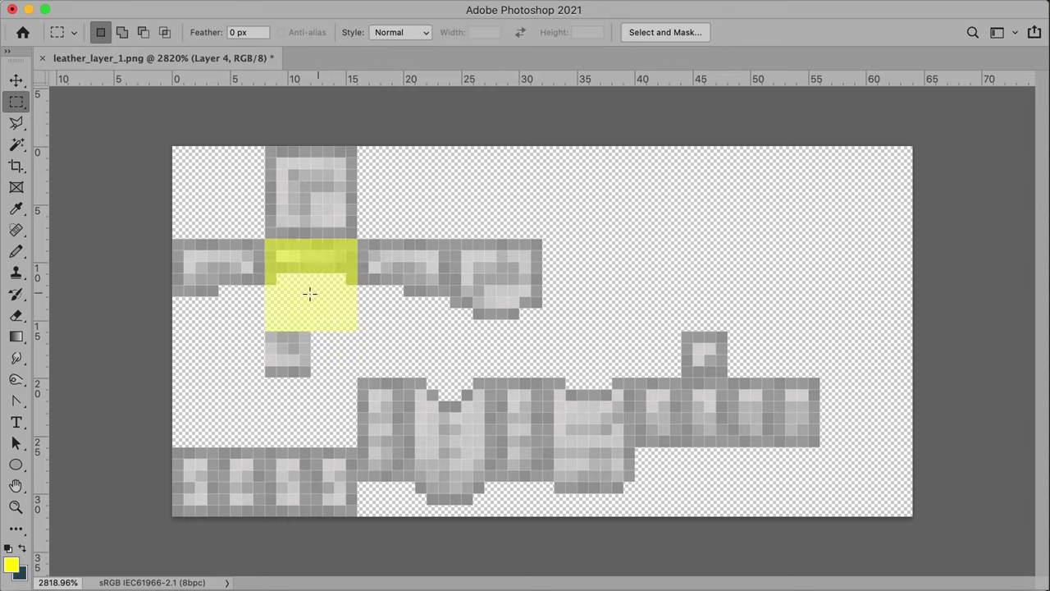
click(16, 251)
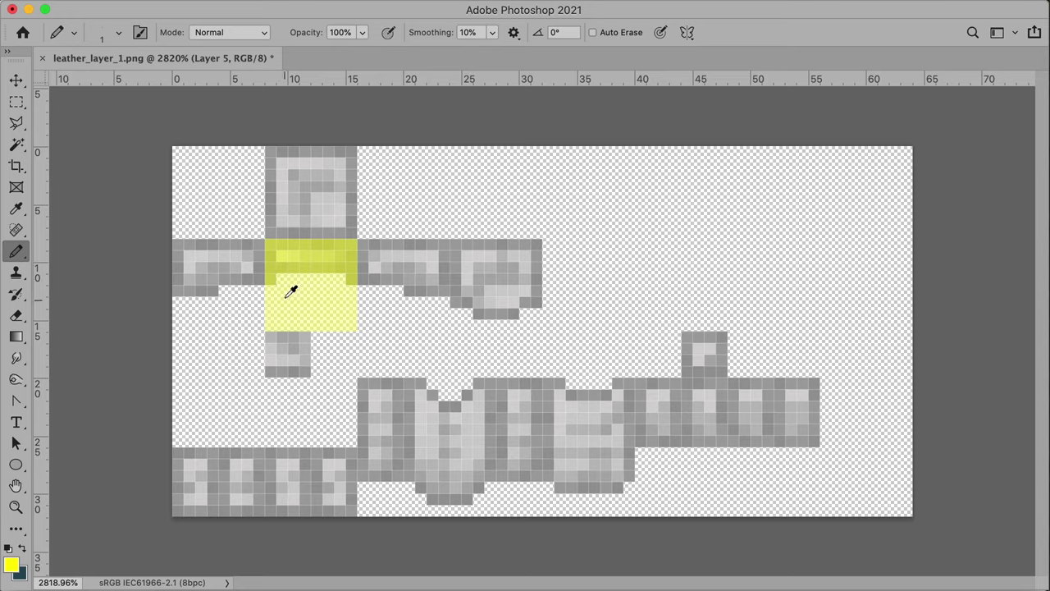
key(d)
mouse_move(270, 279)
mouse_down()
mouse_move(303, 277)
mouse_move(304, 300)
mouse_move(270, 290)
mouse_move(272, 300)
mouse_move(324, 277)
mouse_move(328, 300)
mouse_move(348, 299)
mouse_move(353, 276)
mouse_move(352, 291)
mouse_move(317, 291)
mouse_up()
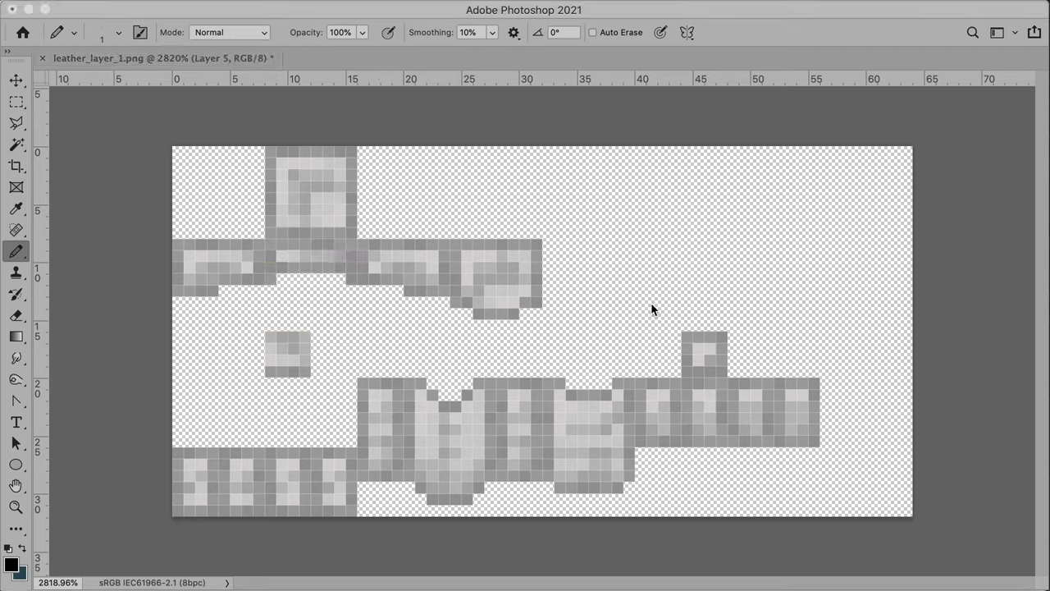
click(222, 104)
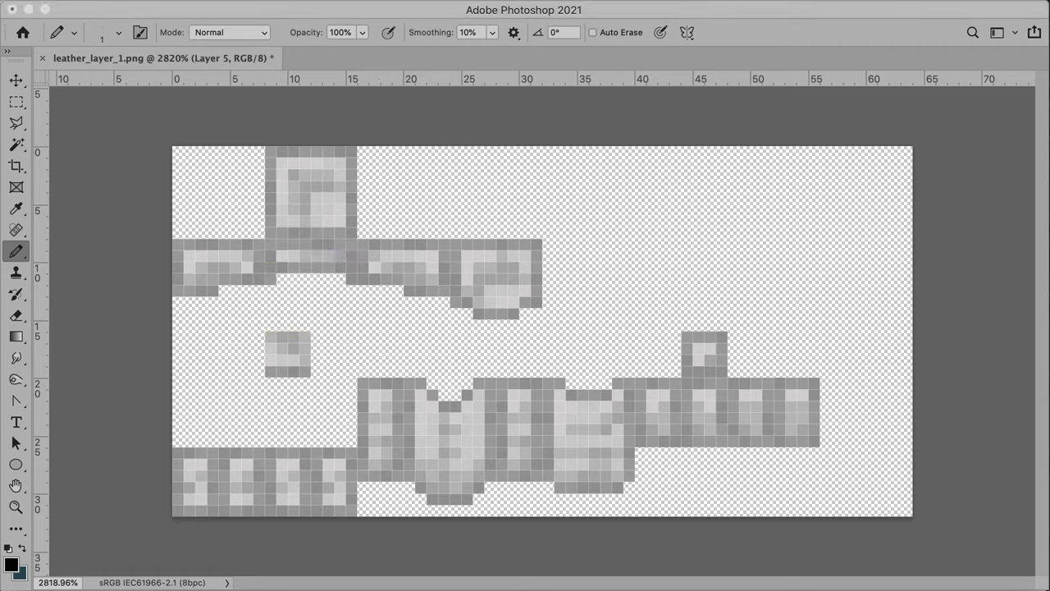
Enlarge the texture to 200 percent, then undo the blurry result
key(super+alt+i)
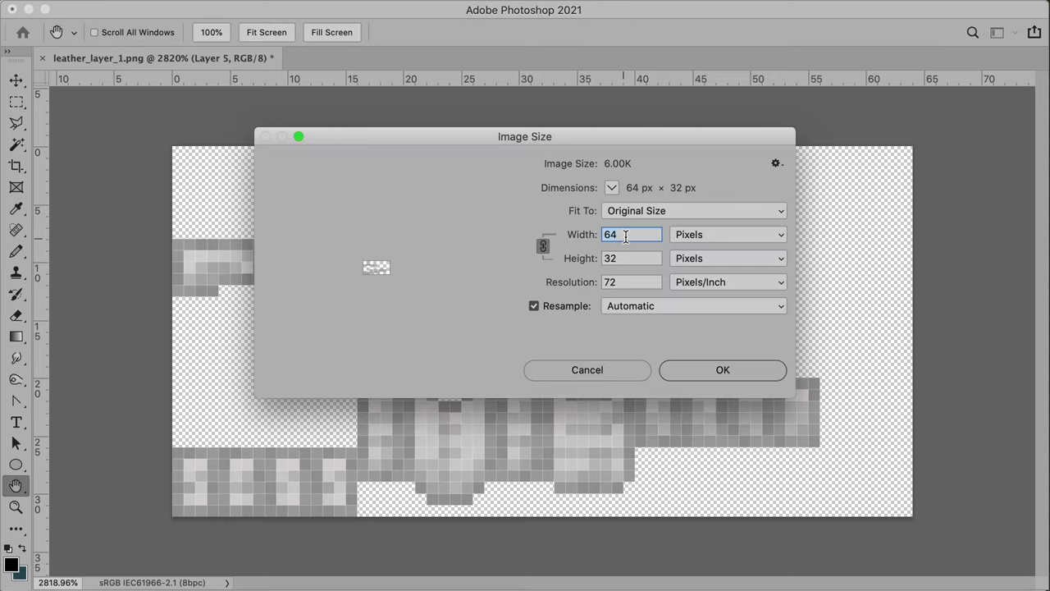
click(713, 238)
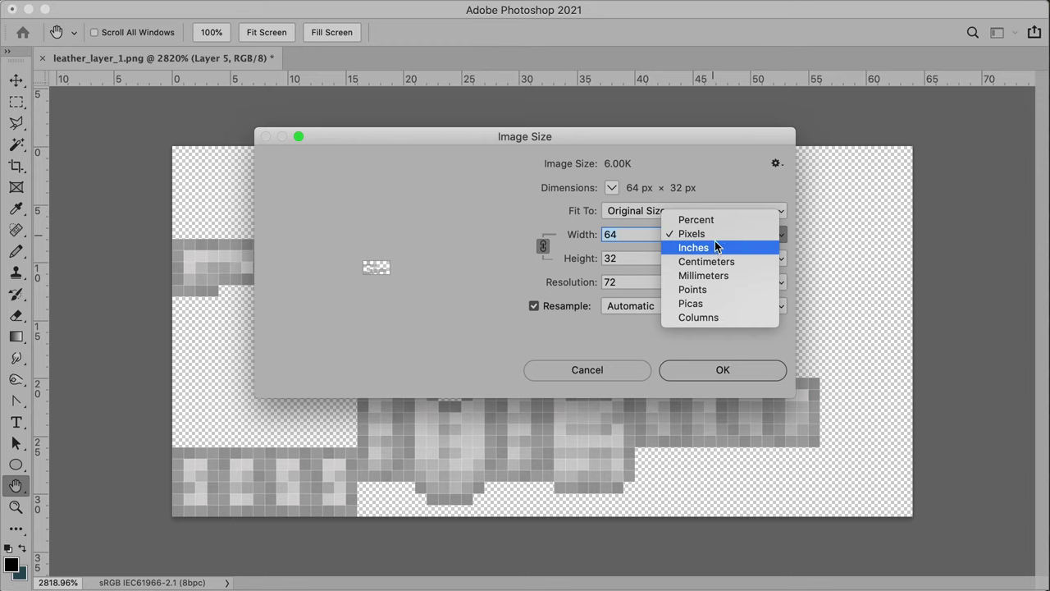
click(693, 219)
text(200)
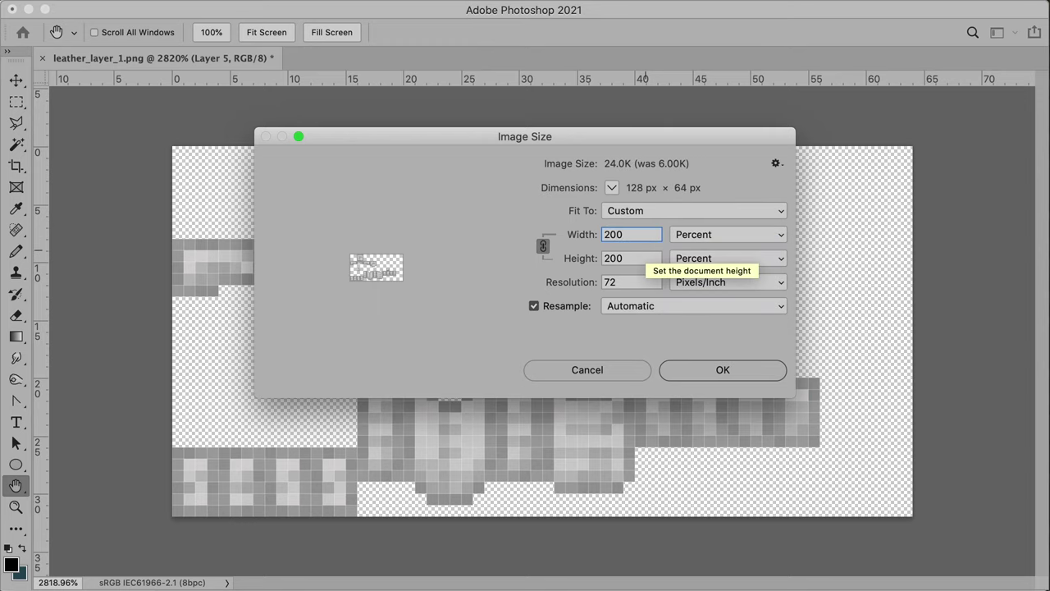
key(Return)
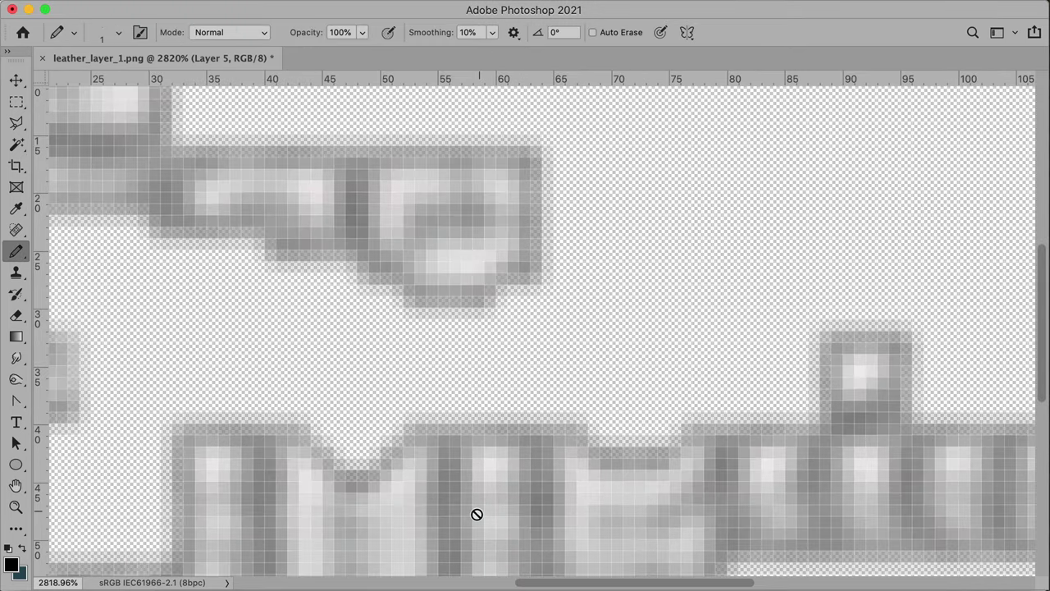
scroll(558, 415, down, 5)
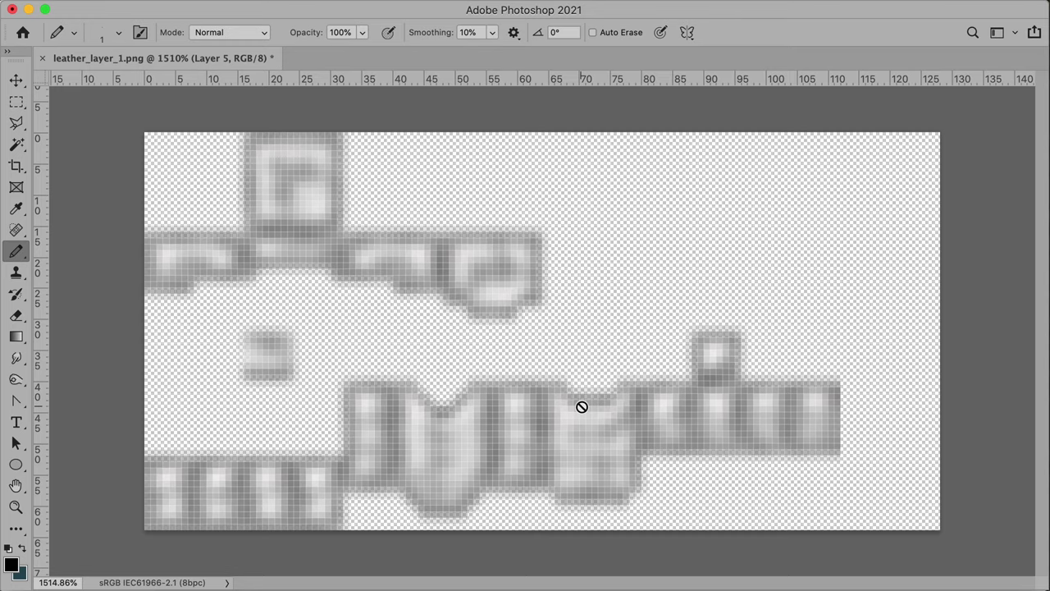
key(super+z)
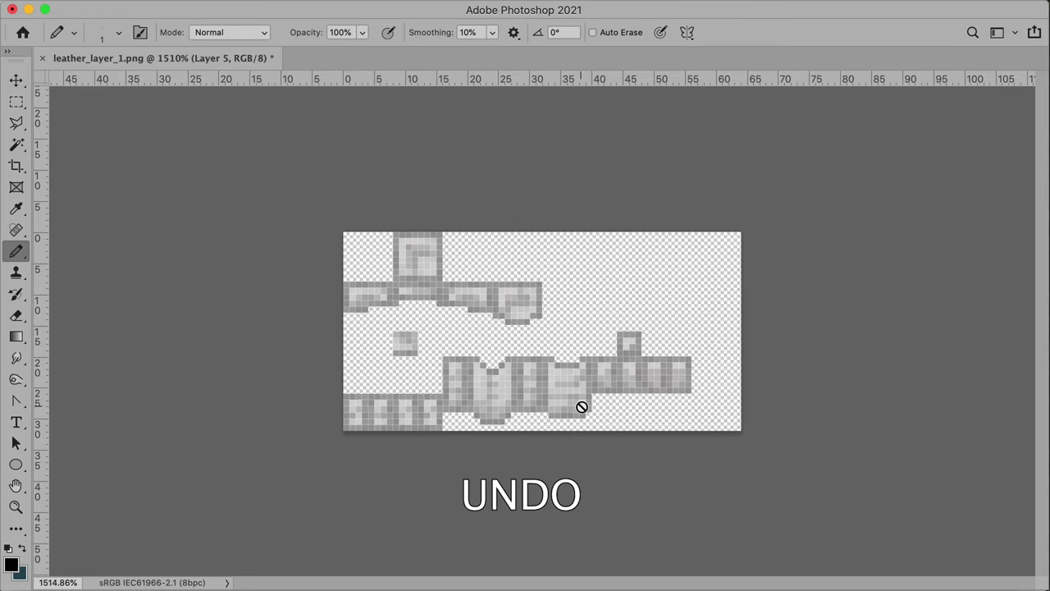
Resize the texture to 200 percent with Nearest Neighbor resampling for crisp 128 × 64 pixels
key(super+alt+i)
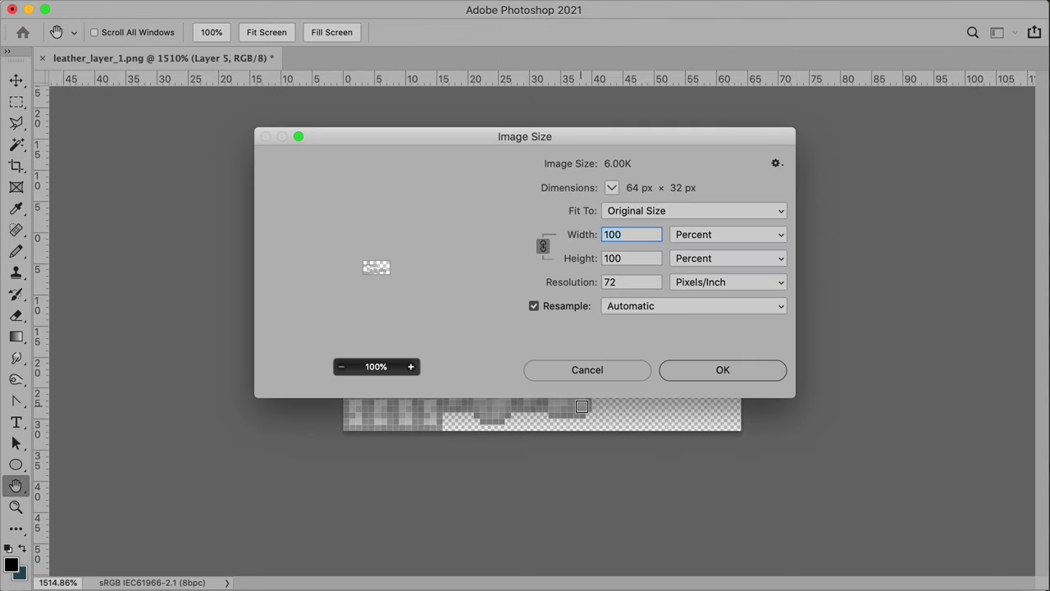
text(200)
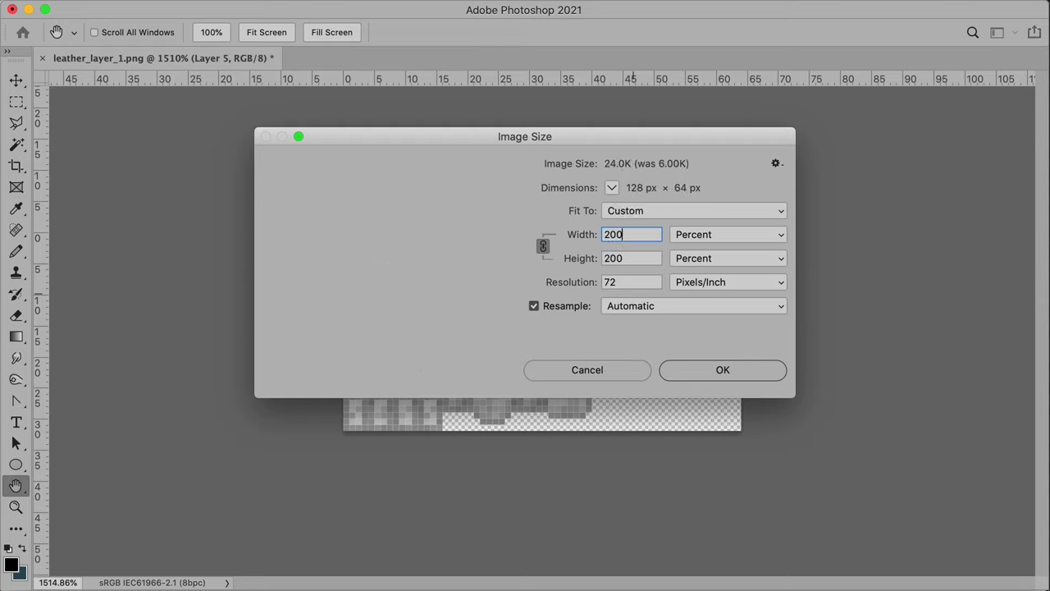
click(680, 312)
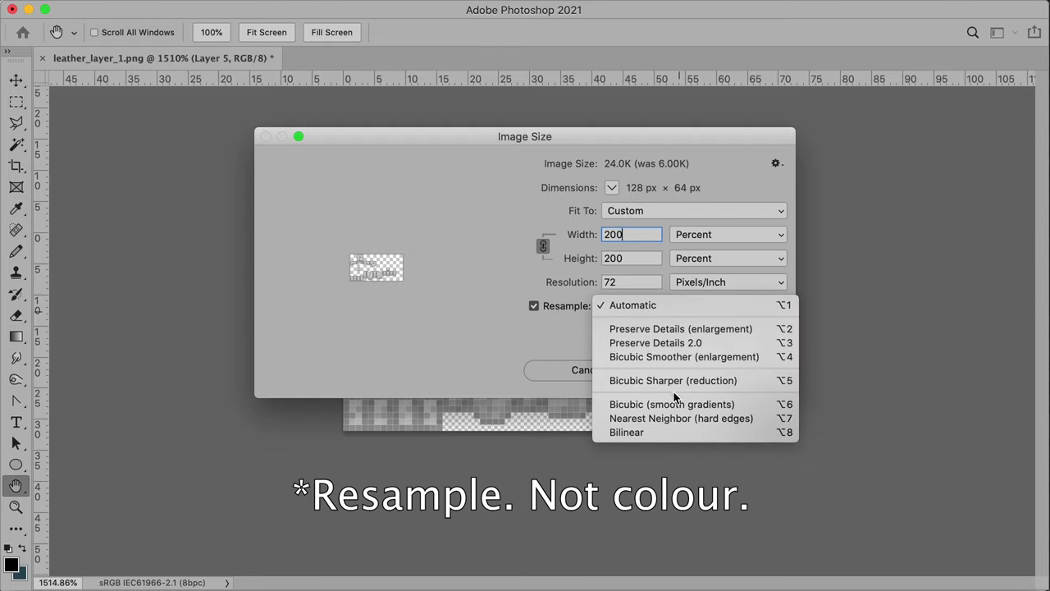
click(717, 420)
click(720, 370)
key(b)
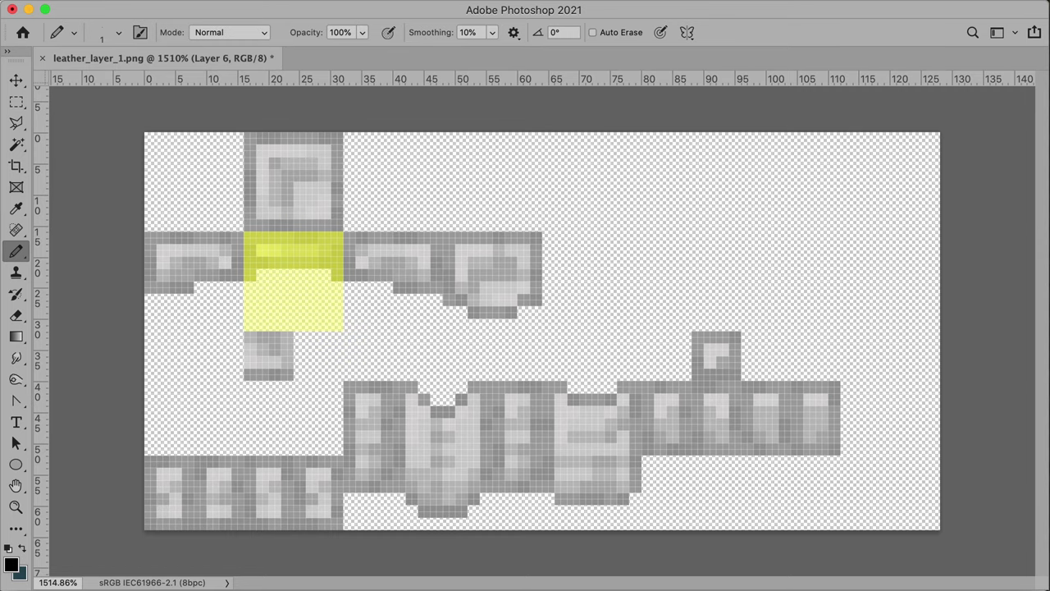
Draw the black pixel glasses frame: top bar, bridge, lens bottoms and outer edges
scroll(251, 276, up, 6)
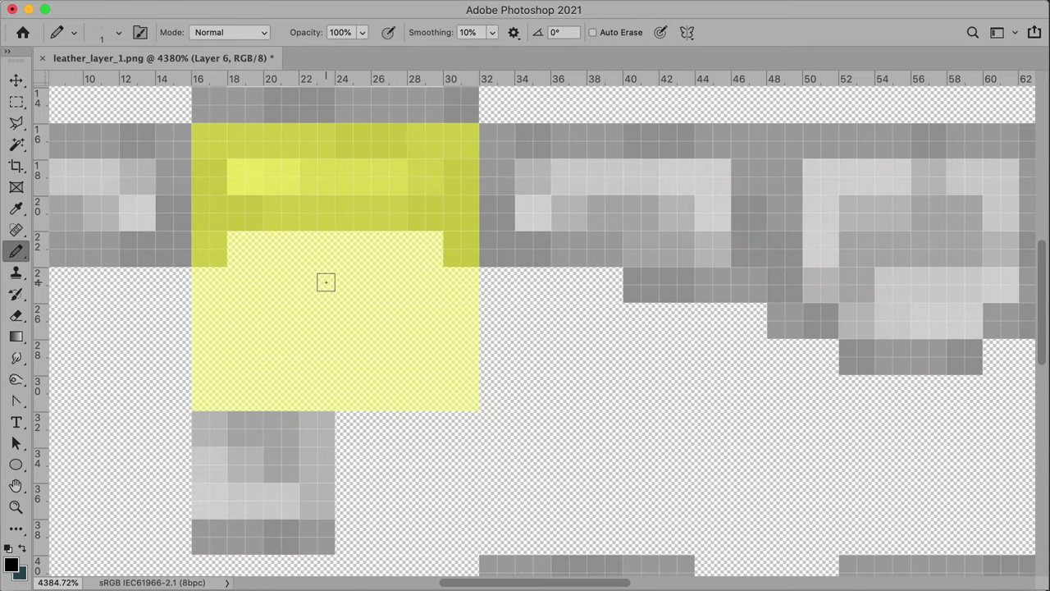
mouse_move(325, 282)
mouse_down()
mouse_move(339, 283)
mouse_move(287, 258)
mouse_move(197, 258)
mouse_up()
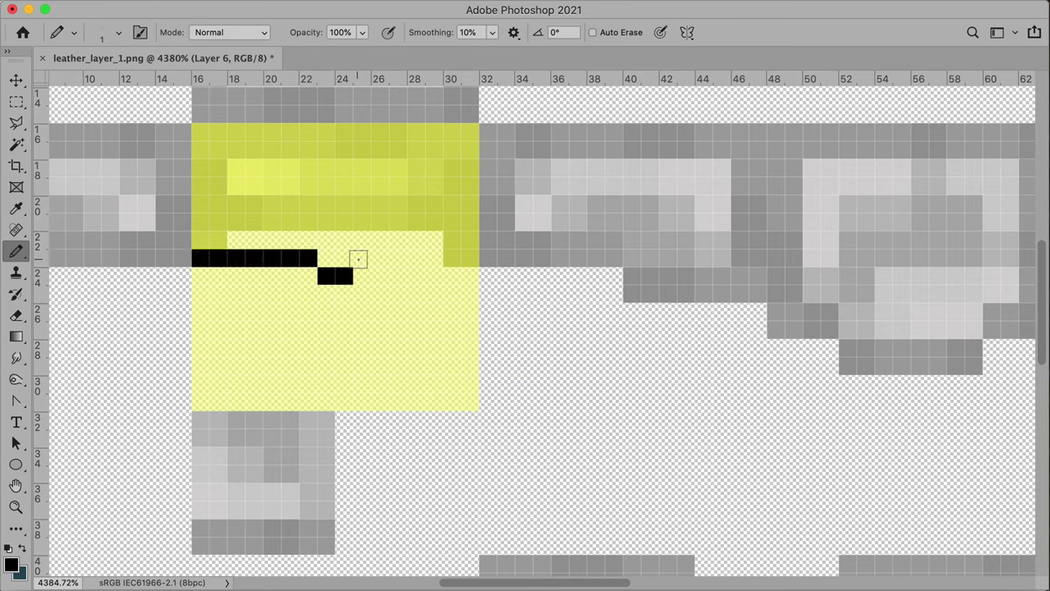
drag(361, 256, 476, 257)
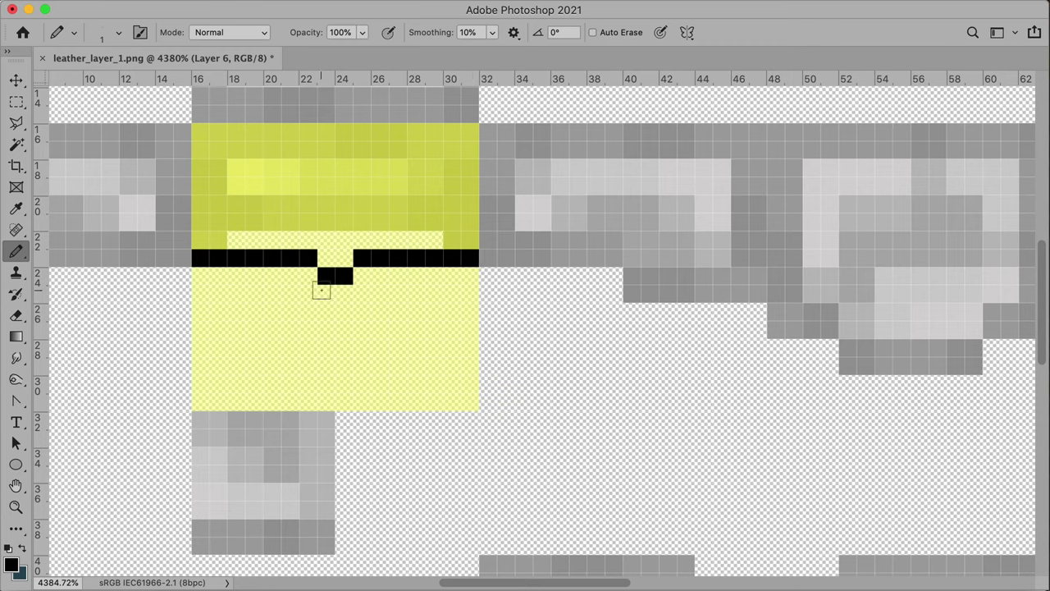
mouse_move(320, 292)
mouse_down()
mouse_move(339, 294)
mouse_move(308, 316)
mouse_move(309, 330)
mouse_up()
drag(358, 311, 363, 326)
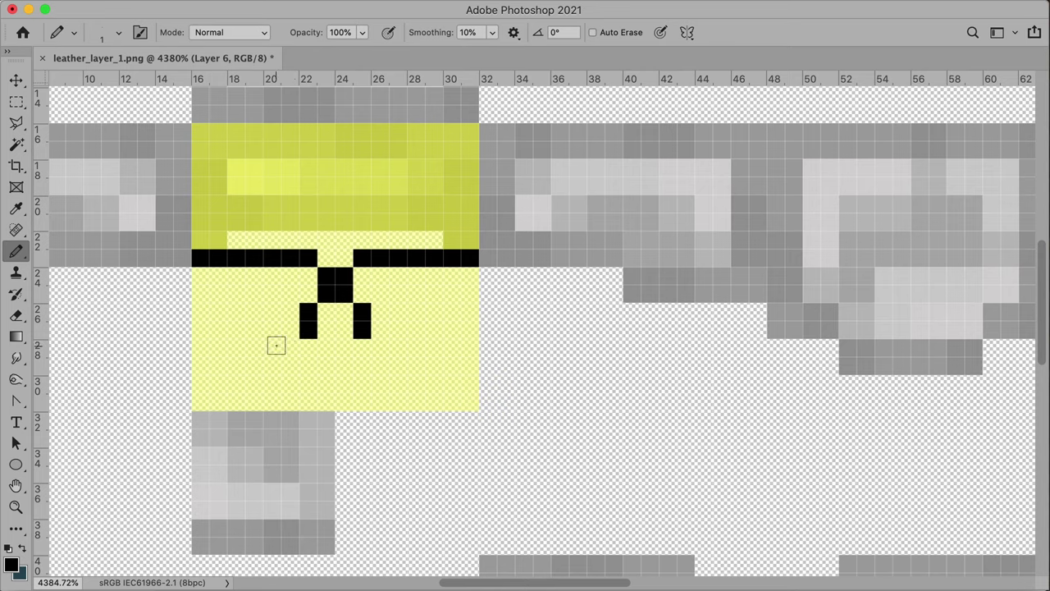
drag(286, 342, 215, 345)
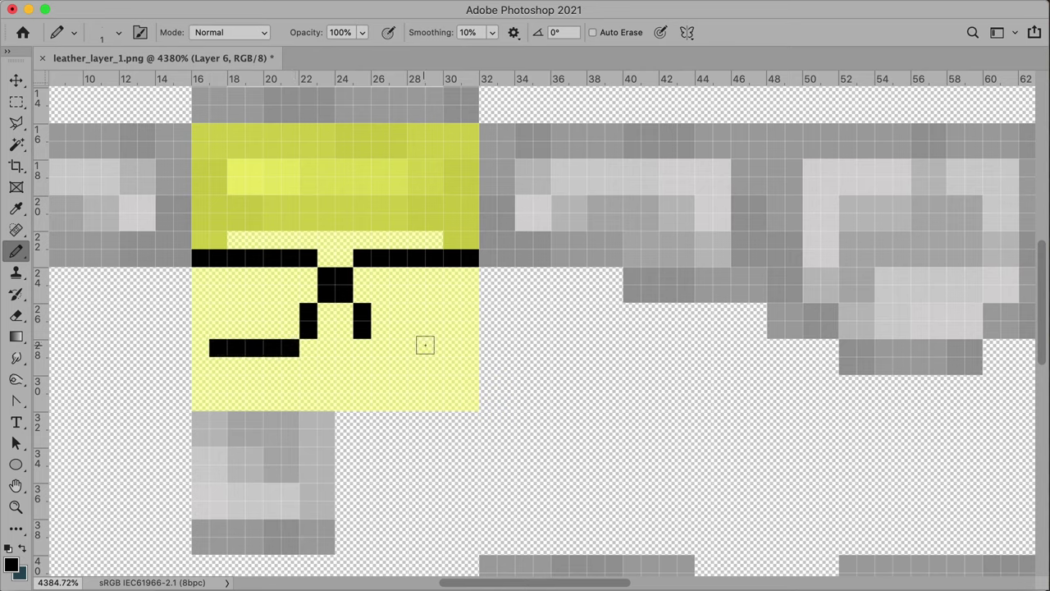
click(384, 346)
drag(390, 345, 449, 346)
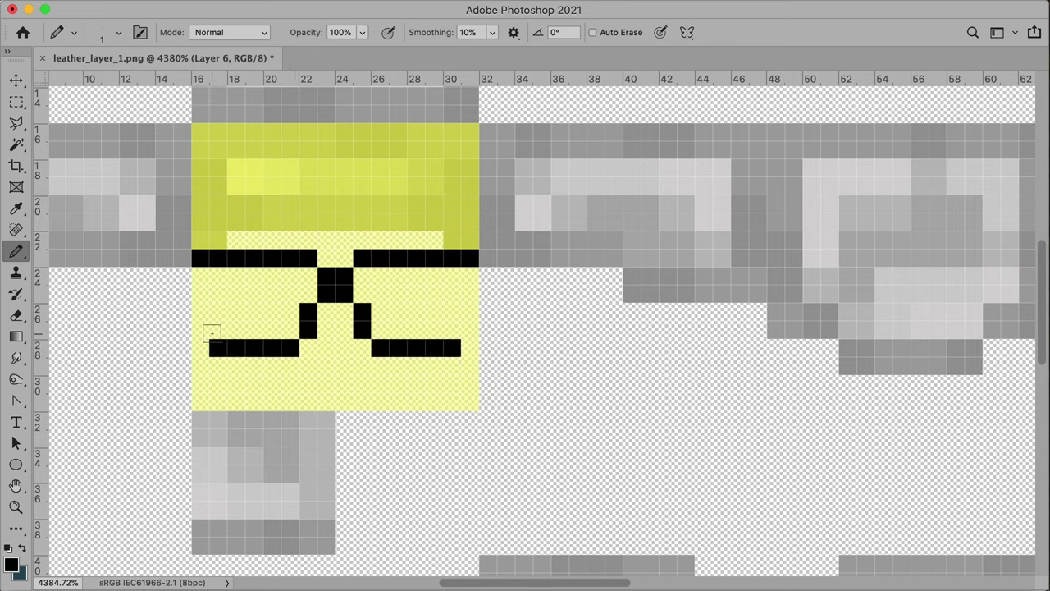
mouse_move(204, 331)
mouse_down()
mouse_move(200, 275)
mouse_move(186, 275)
mouse_up()
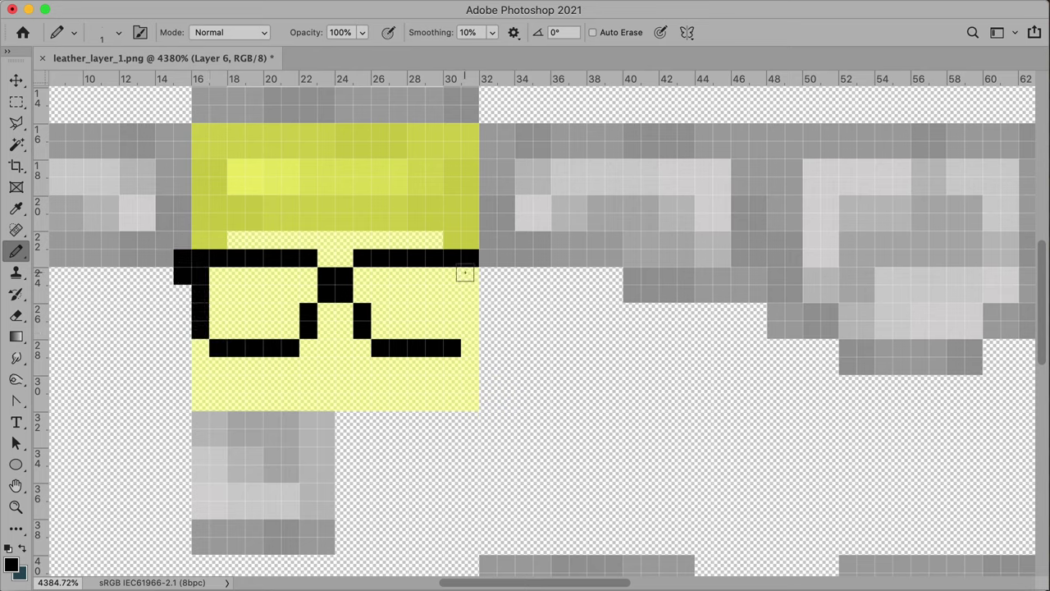
mouse_move(465, 272)
mouse_down()
mouse_move(470, 321)
mouse_move(487, 276)
mouse_up()
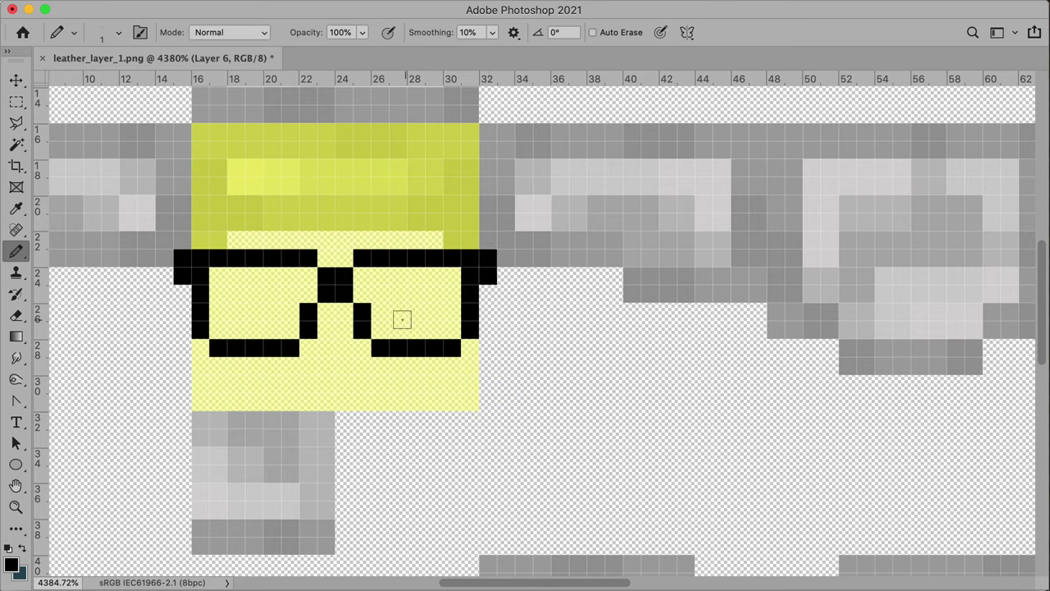
Replace the right lens with a pasted copy of the left lens moved into place
key(m)
mouse_move(533, 232)
mouse_down()
mouse_move(342, 399)
mouse_move(348, 408)
mouse_up()
key(Delete)
key(super+d)
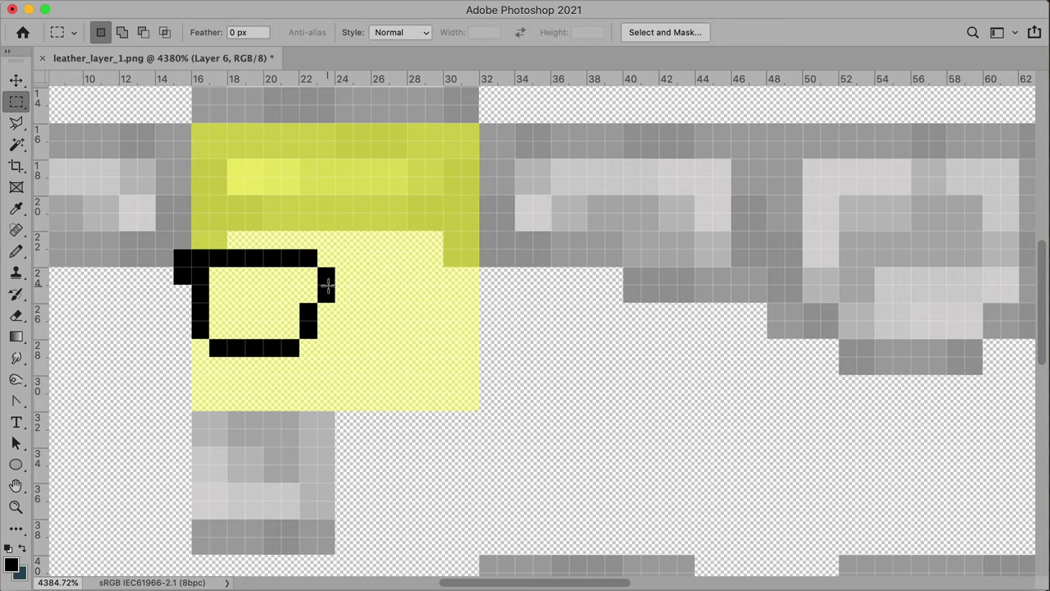
key(super+v)
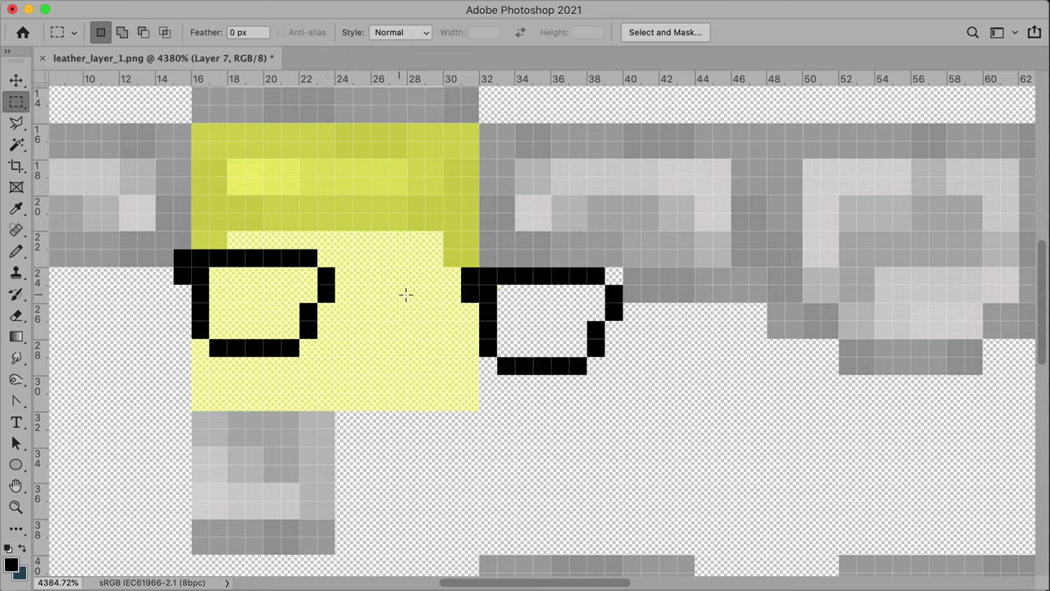
key(v)
drag(539, 321, 412, 290)
Flip the lens copy horizontally with Free Transform and commit it
right_click(413, 291)
key(Escape)
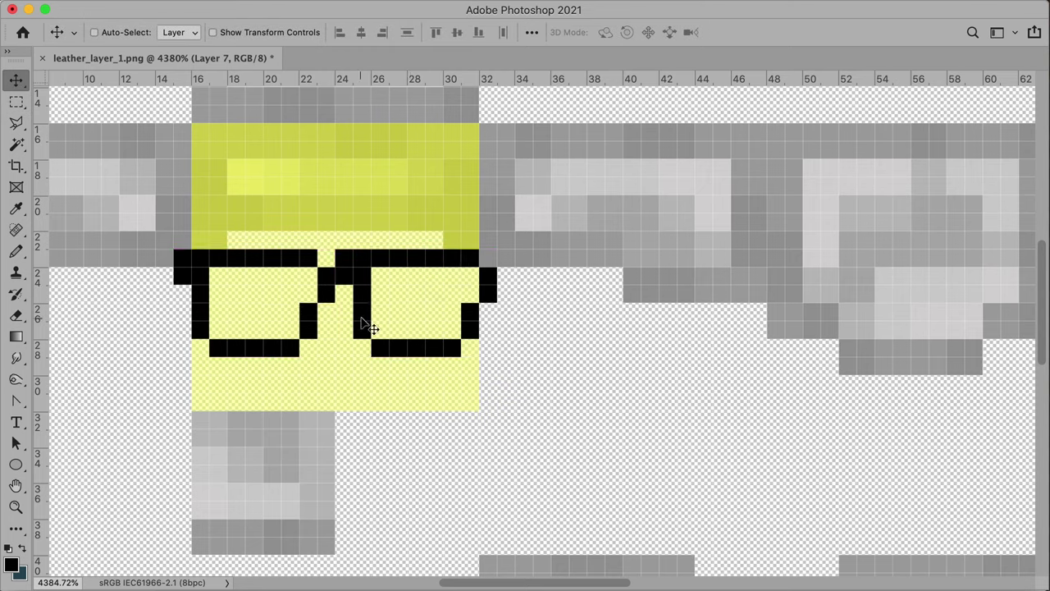
key(super+t)
right_click(422, 266)
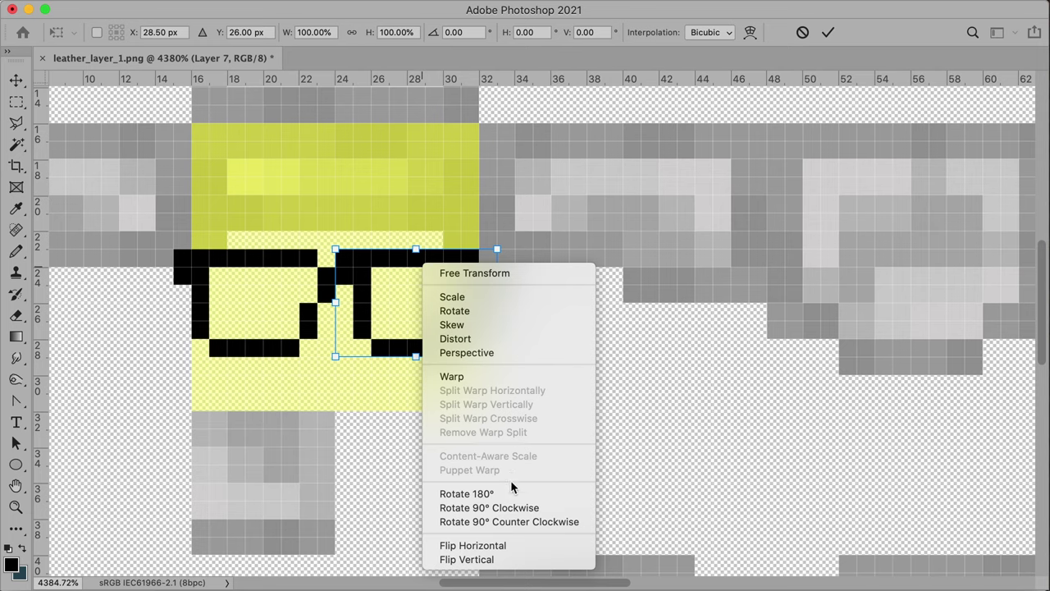
click(507, 546)
key(Return)
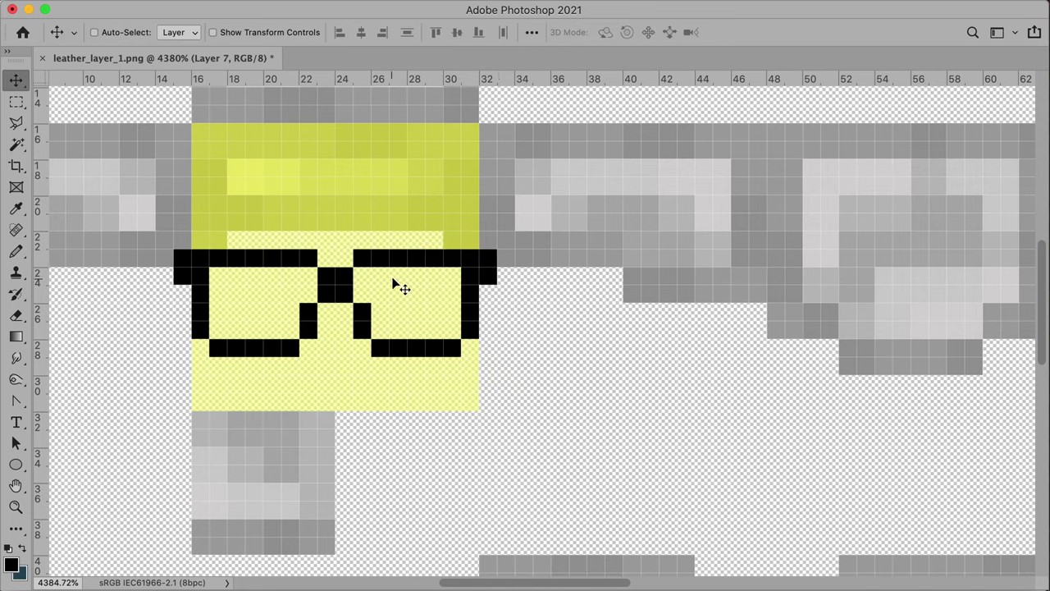
Select the glasses layer directly on the canvas, ready for pixel drawing
key(super+alt+a)
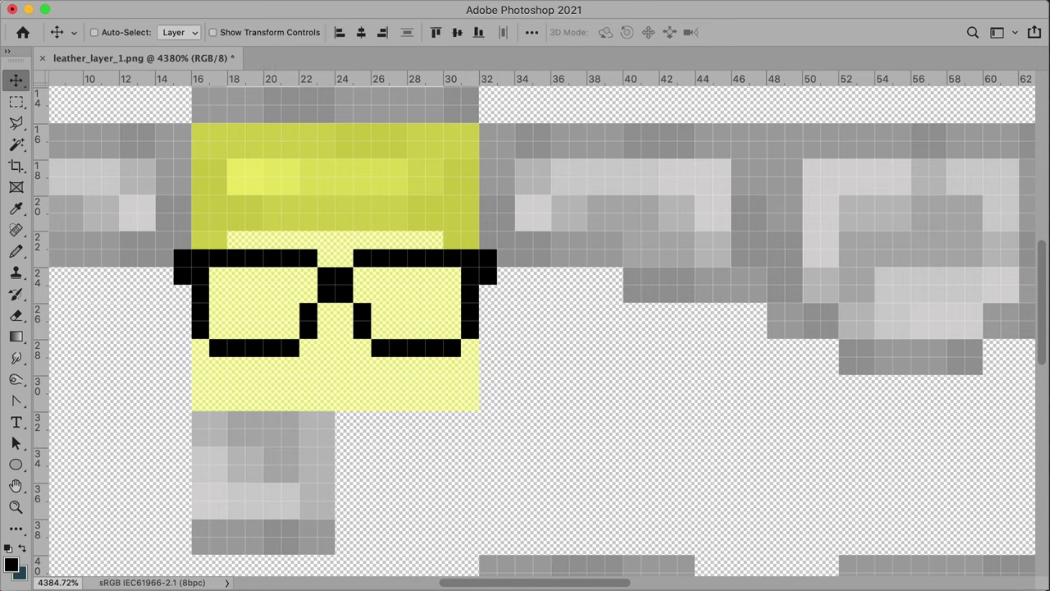
click(478, 266)
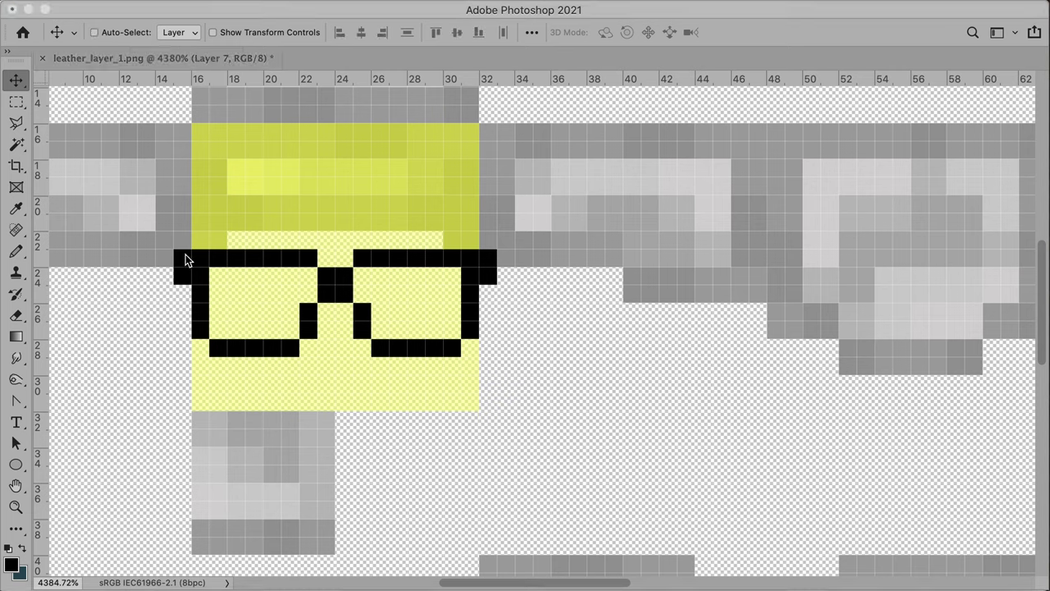
click(180, 262)
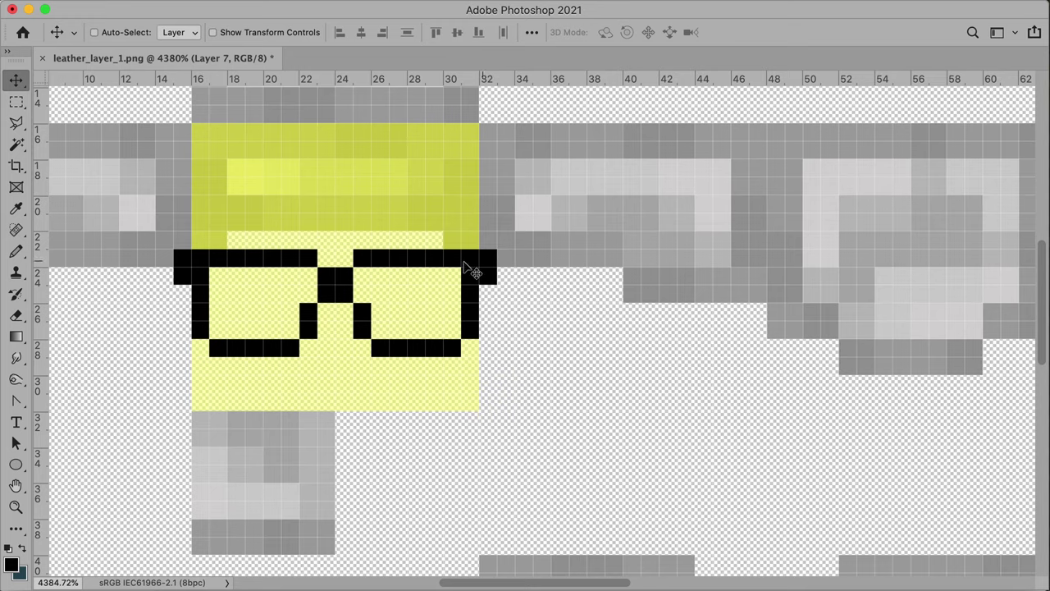
scroll(314, 274, down, 1)
key(b)
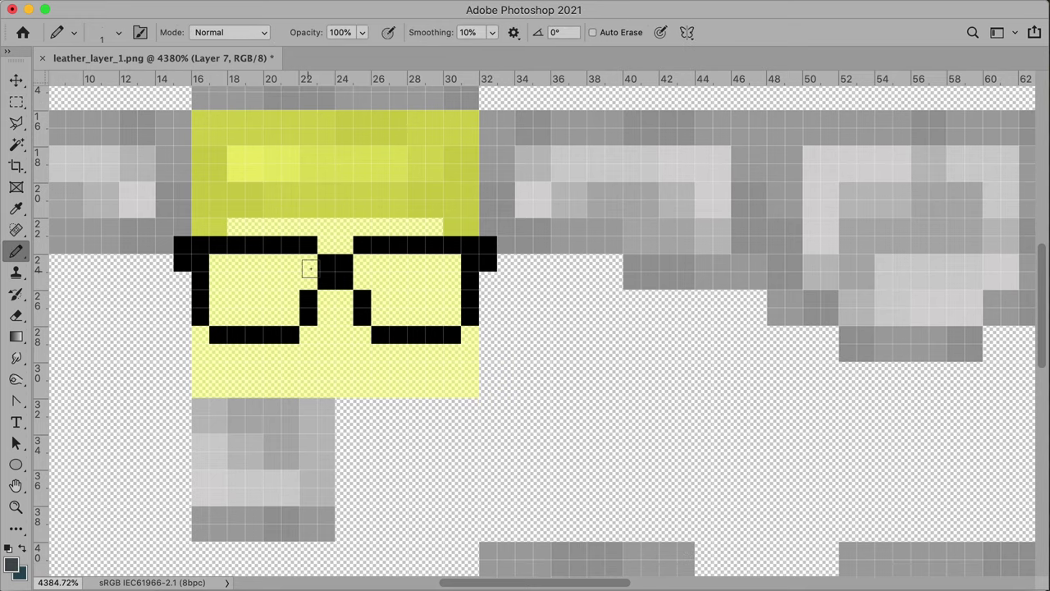
Sample a light grey and paint grey pixels beside the bridge and inside both lenses
alt+click(811, 289)
scroll(890, 346, down, 5)
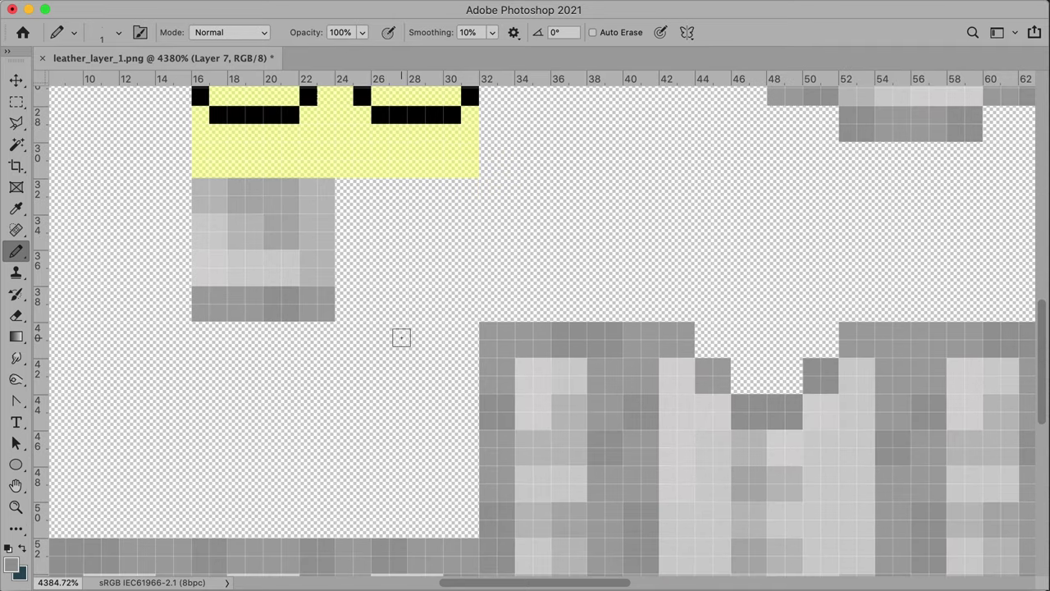
scroll(402, 337, up, 4)
mouse_move(309, 213)
mouse_down()
mouse_move(308, 231)
mouse_move(362, 216)
mouse_move(362, 230)
mouse_up()
mouse_move(218, 212)
mouse_down()
mouse_move(219, 261)
mouse_move(282, 262)
mouse_up()
click(291, 249)
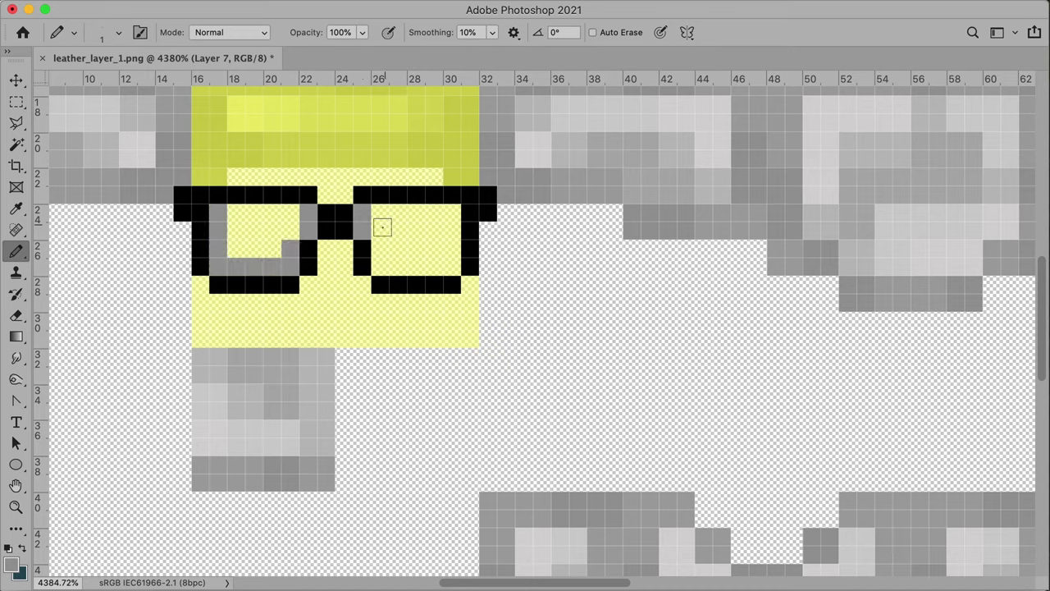
mouse_move(381, 243)
mouse_down()
mouse_move(380, 268)
mouse_move(453, 267)
mouse_move(453, 212)
mouse_up()
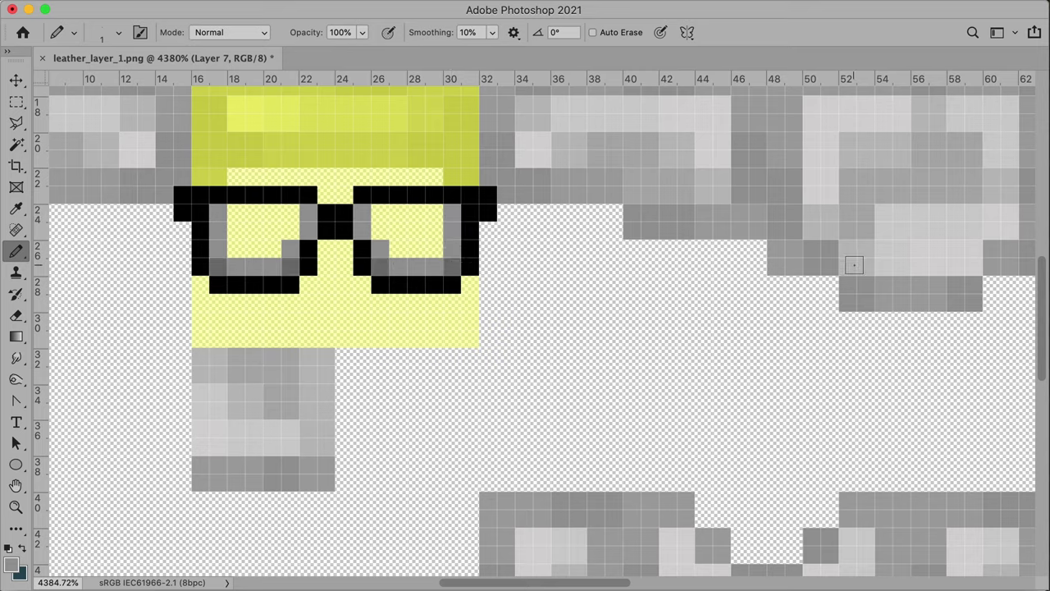
Sample a lighter grey and fill the remaining yellow in both lenses
alt+click(834, 219)
click(287, 225)
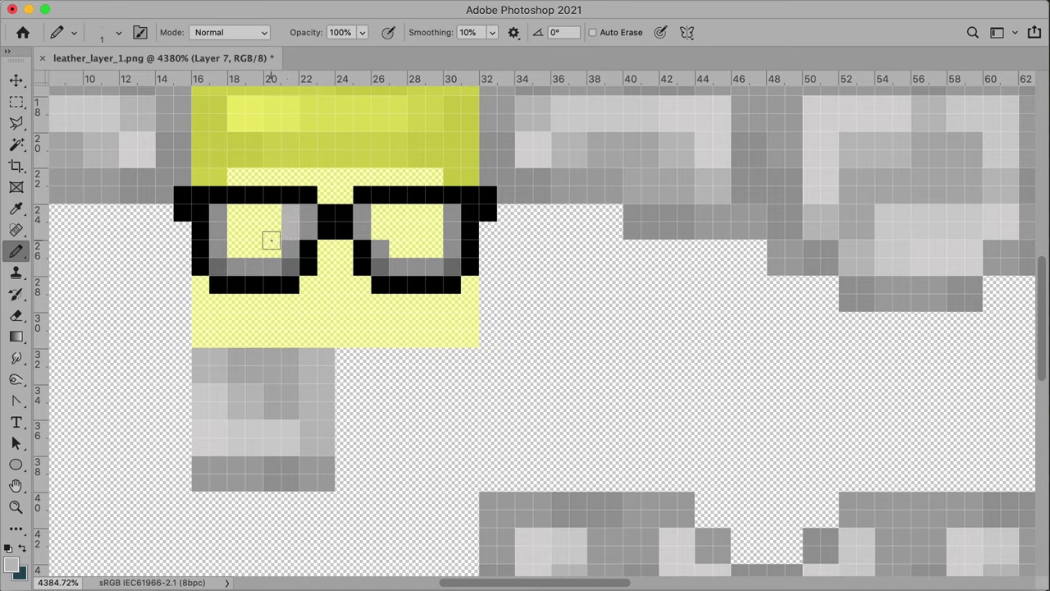
drag(271, 240, 252, 246)
click(239, 247)
click(232, 216)
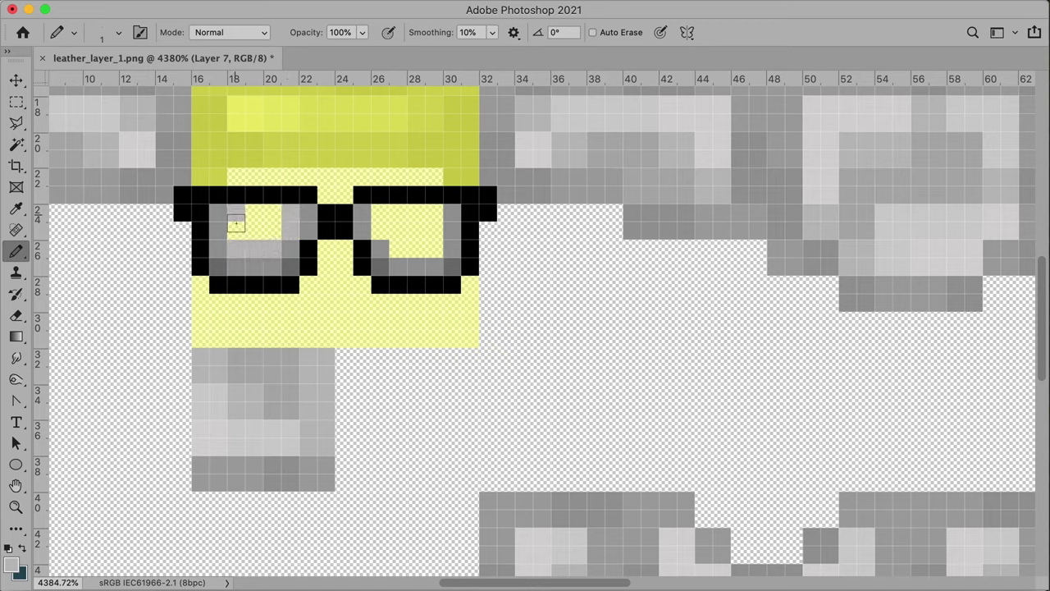
click(234, 231)
mouse_move(383, 217)
mouse_down()
mouse_move(403, 238)
mouse_move(434, 212)
mouse_move(418, 233)
mouse_up()
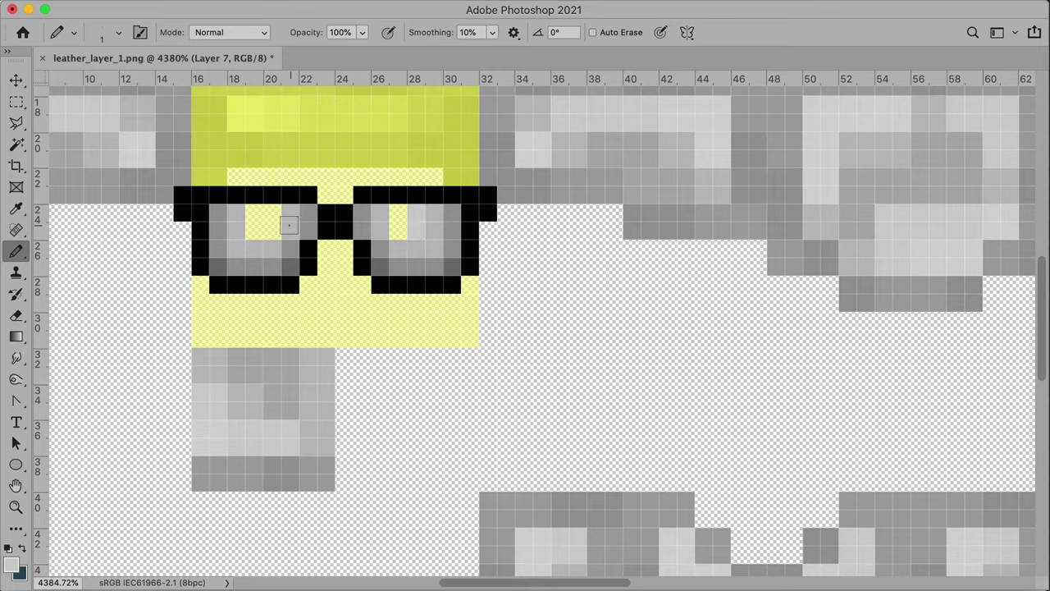
mouse_move(253, 213)
mouse_down()
mouse_move(253, 230)
mouse_move(272, 233)
mouse_up()
mouse_move(408, 227)
mouse_down()
mouse_move(400, 215)
mouse_move(399, 237)
mouse_up()
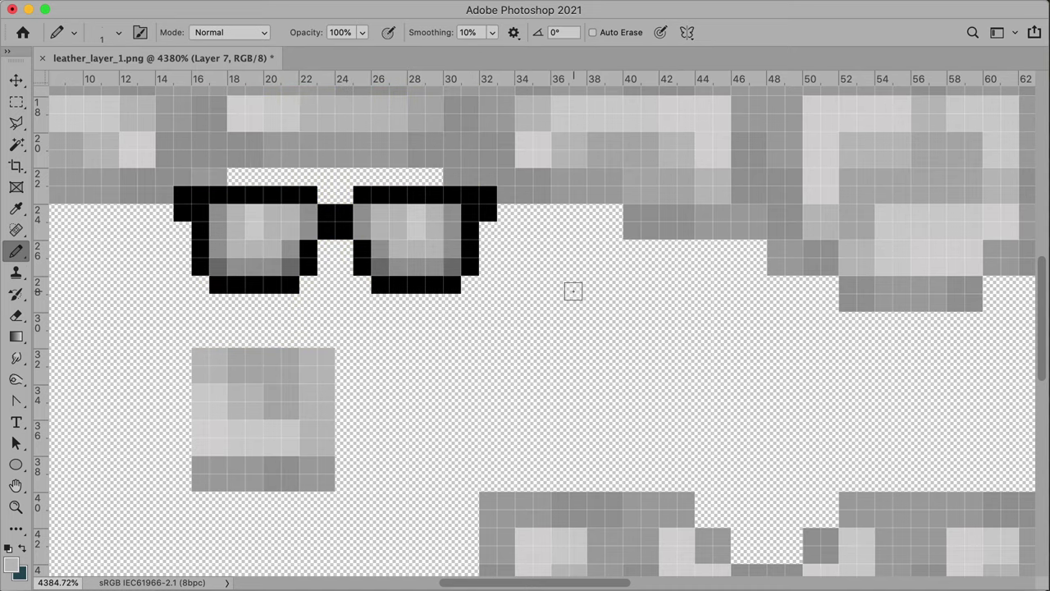
Zoom out and delete the head-area pixels around the glasses
scroll(572, 292, up, 1)
key(z)
alt+click(570, 286)
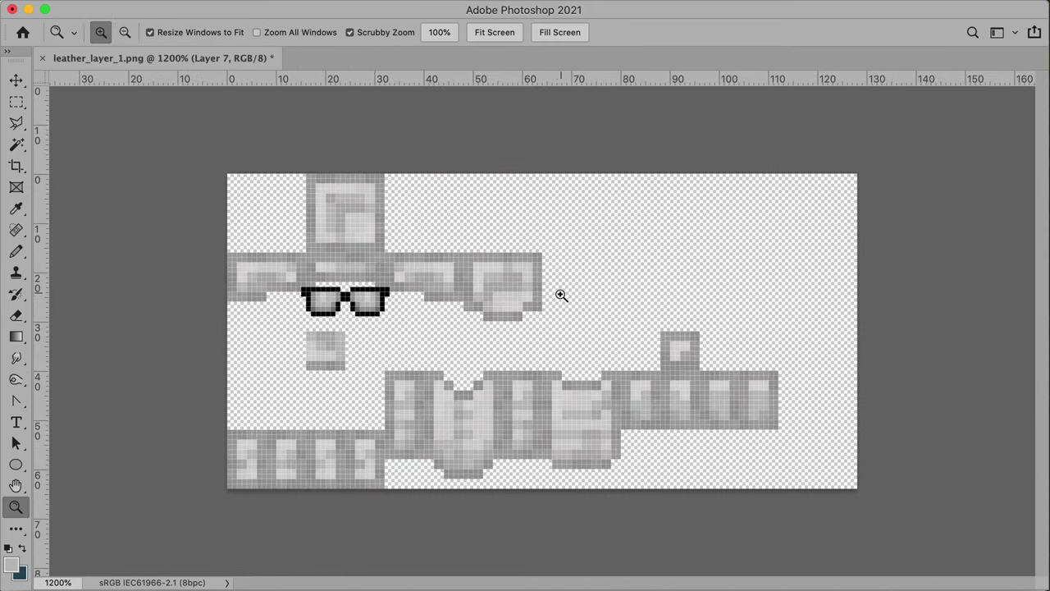
scroll(417, 339, up, 2)
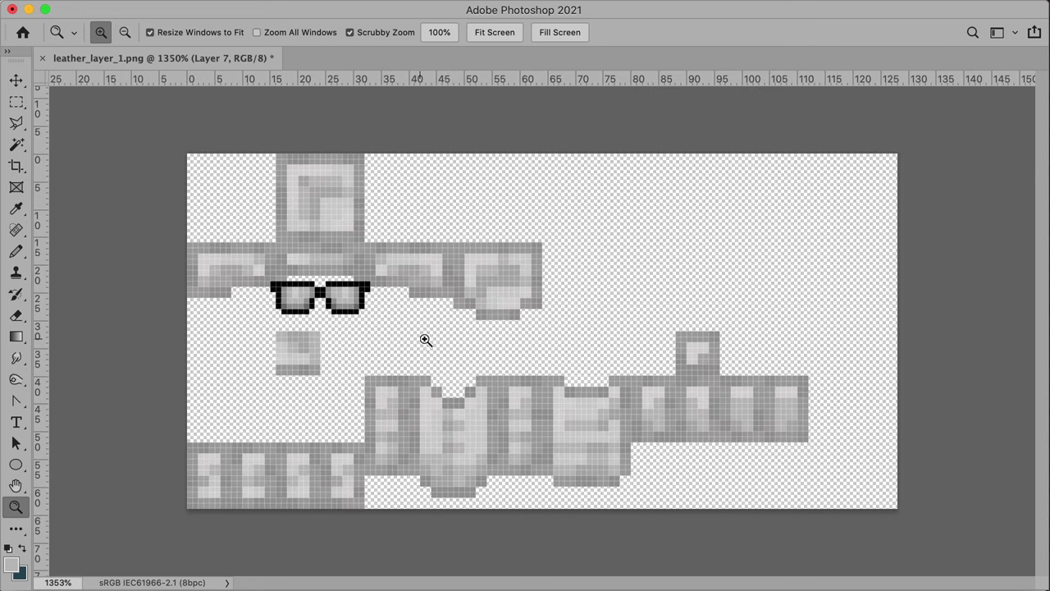
key(m)
drag(558, 324, 86, 61)
key(Delete)
key(super+d)
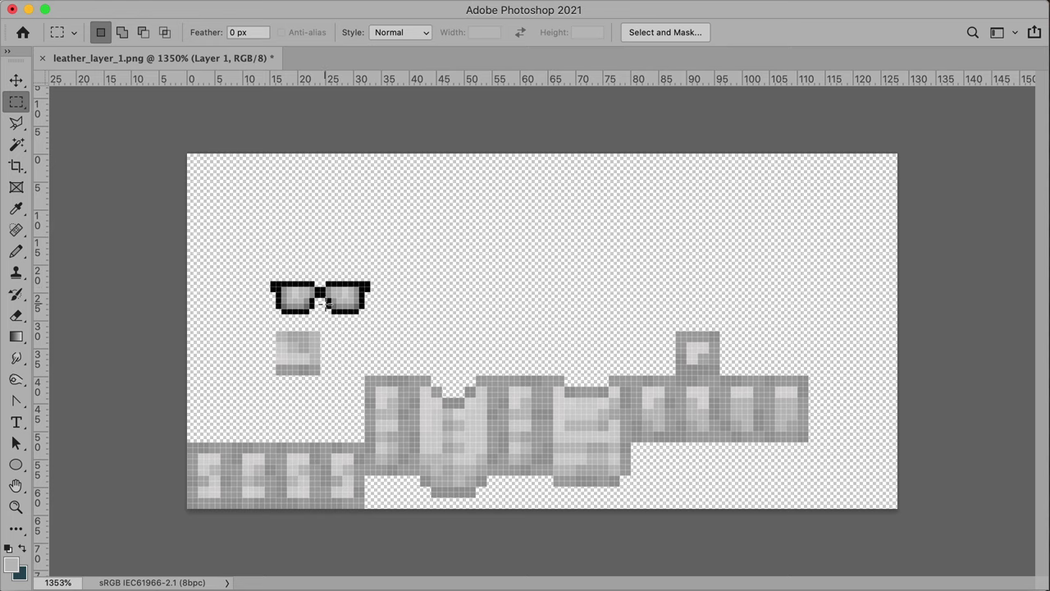
Save the texture as PNG, replacing leather_layer_1.png in the armor folder
key(super+shift+s)
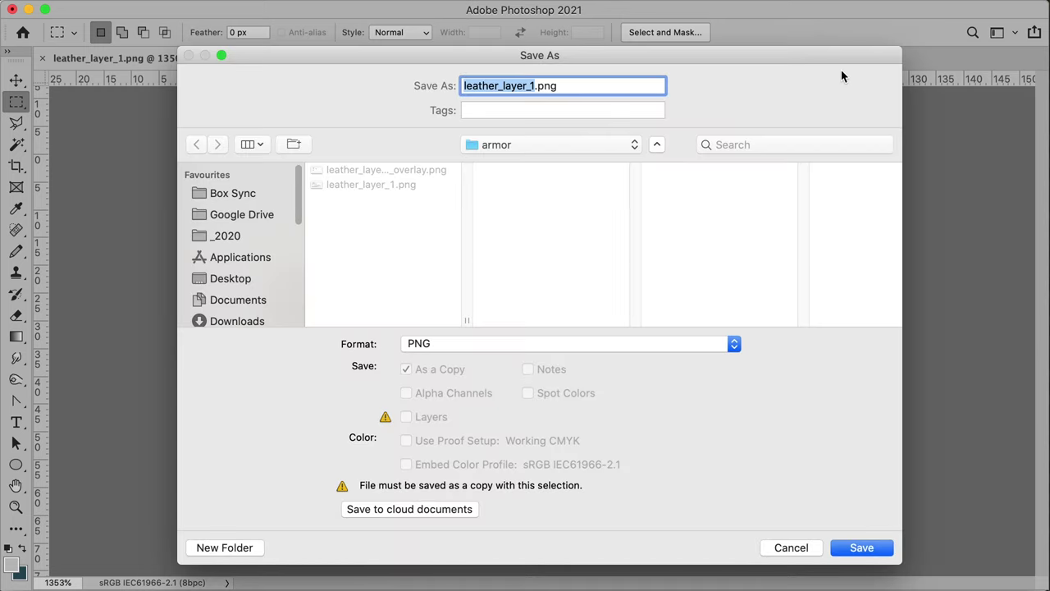
click(867, 555)
click(643, 160)
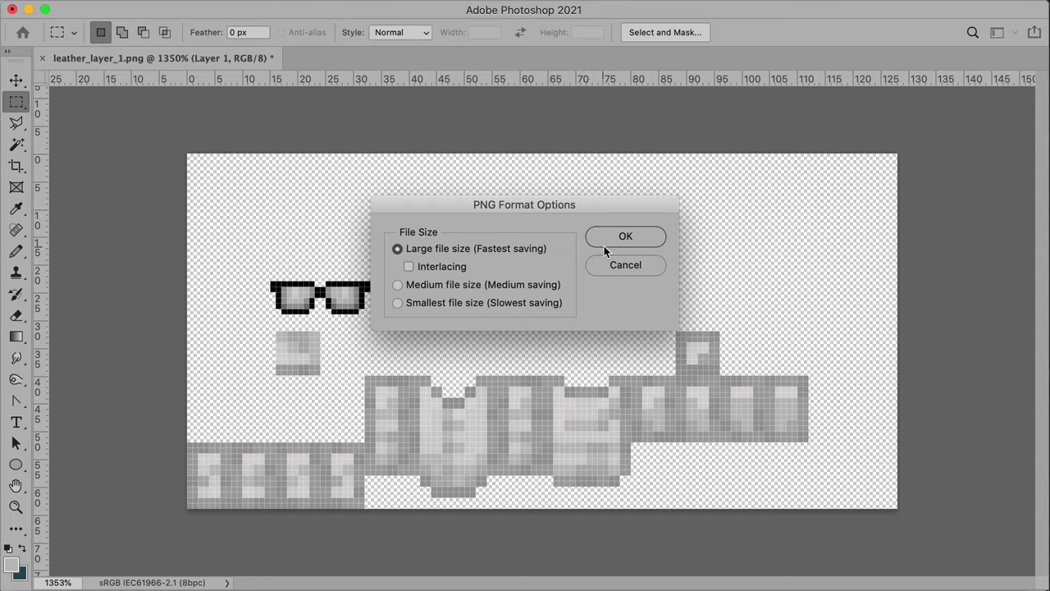
click(605, 244)
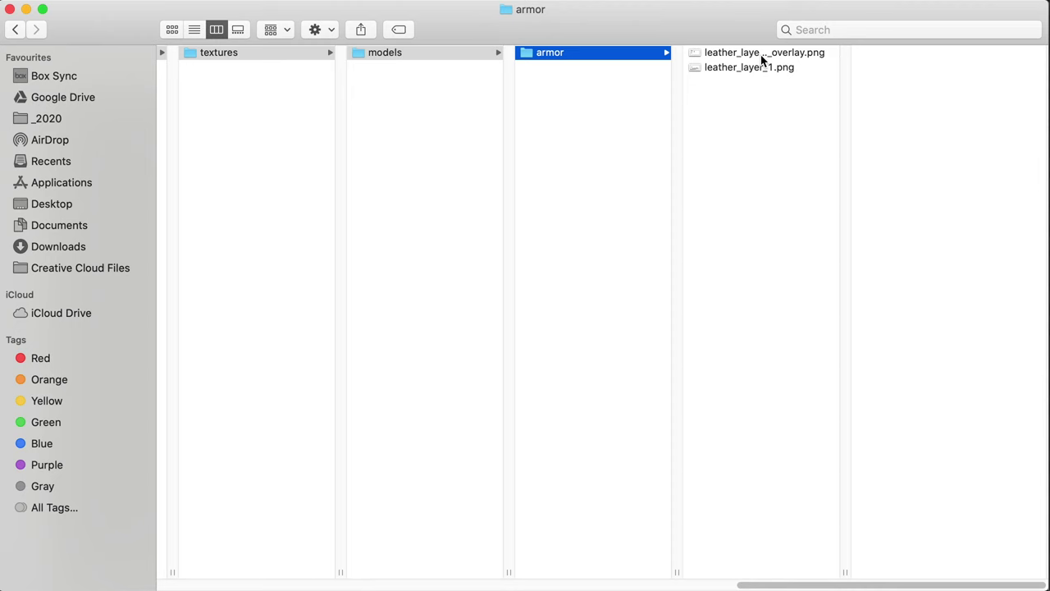
click(762, 53)
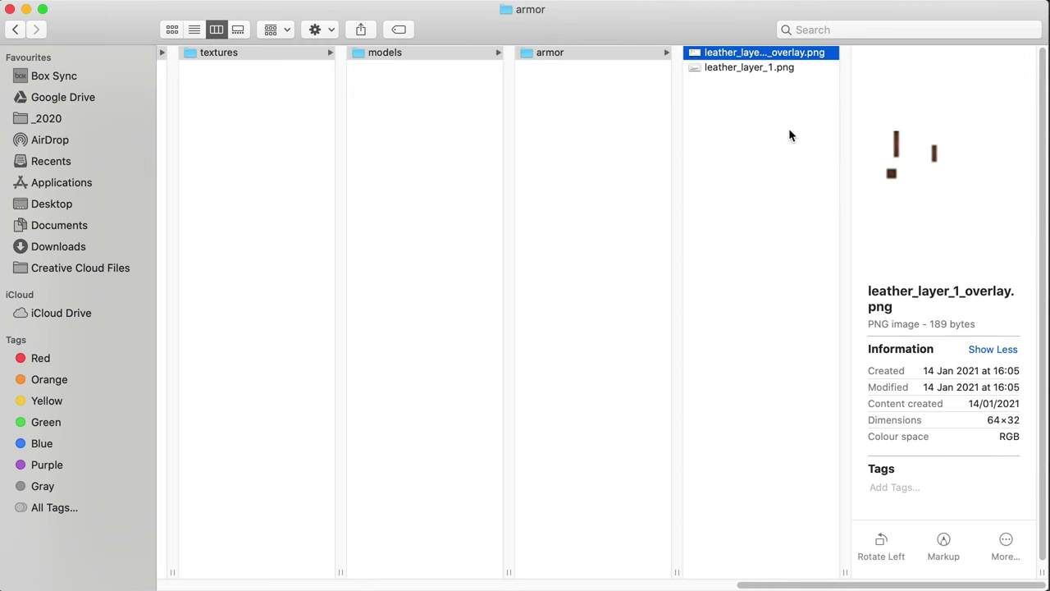
Open leather_layer_1_overlay.png, erase everything to transparency, and save it
drag(767, 52, 632, 590)
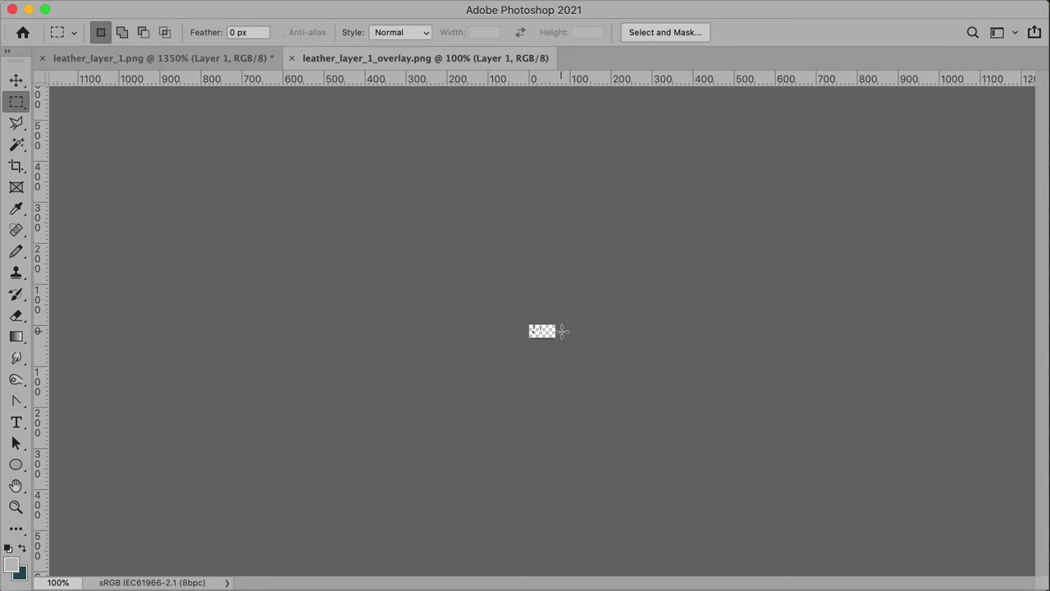
scroll(562, 330, up, 10)
key(super+a)
key(BackSpace)
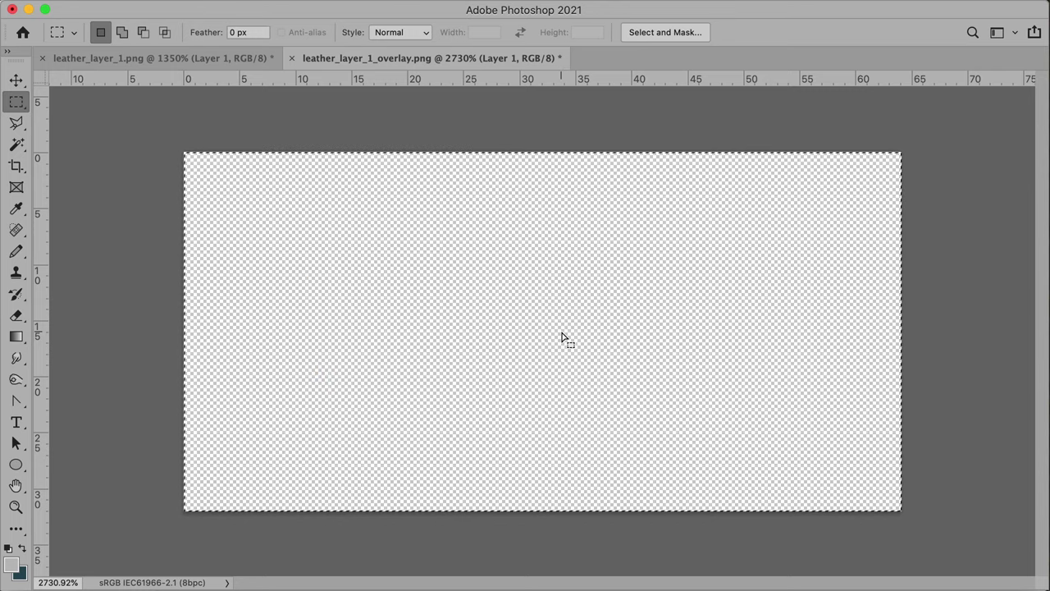
key(super+s)
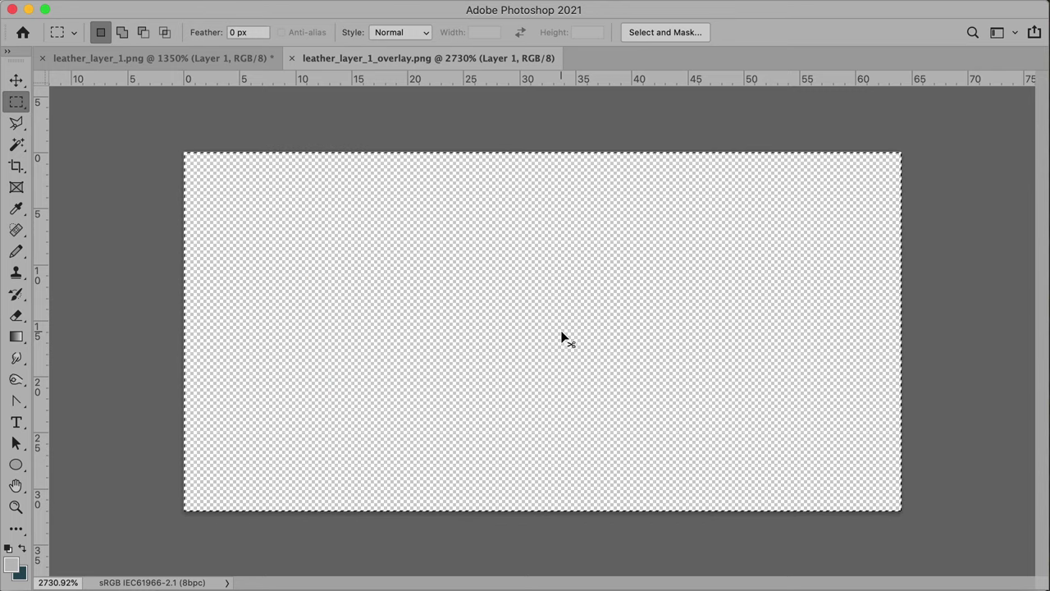
key(super+Tab)
Quick Look leather_layer_1.png and compare it with the blank overlay file
click(735, 68)
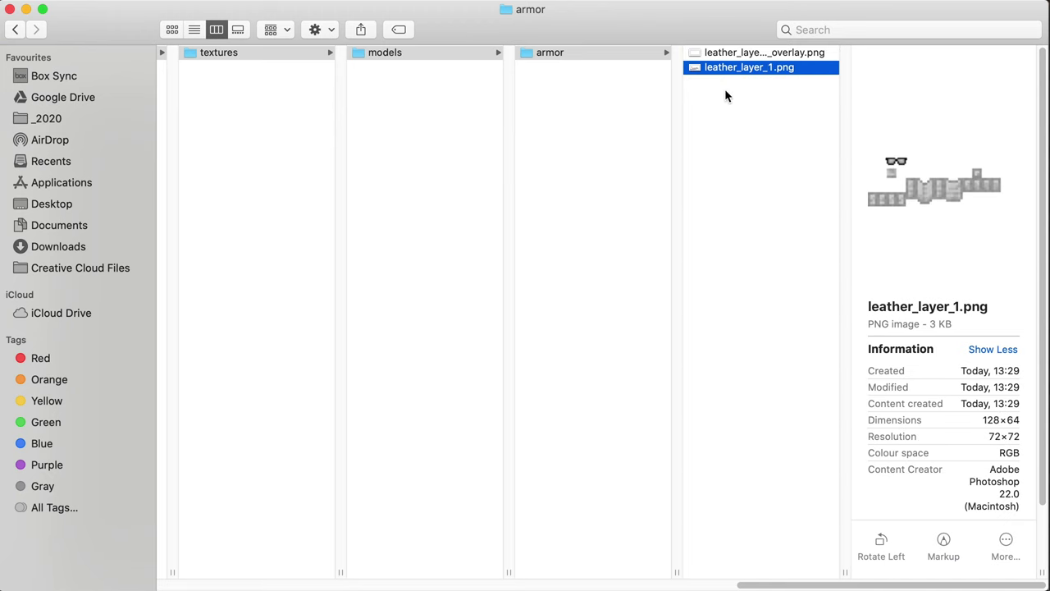
key(space)
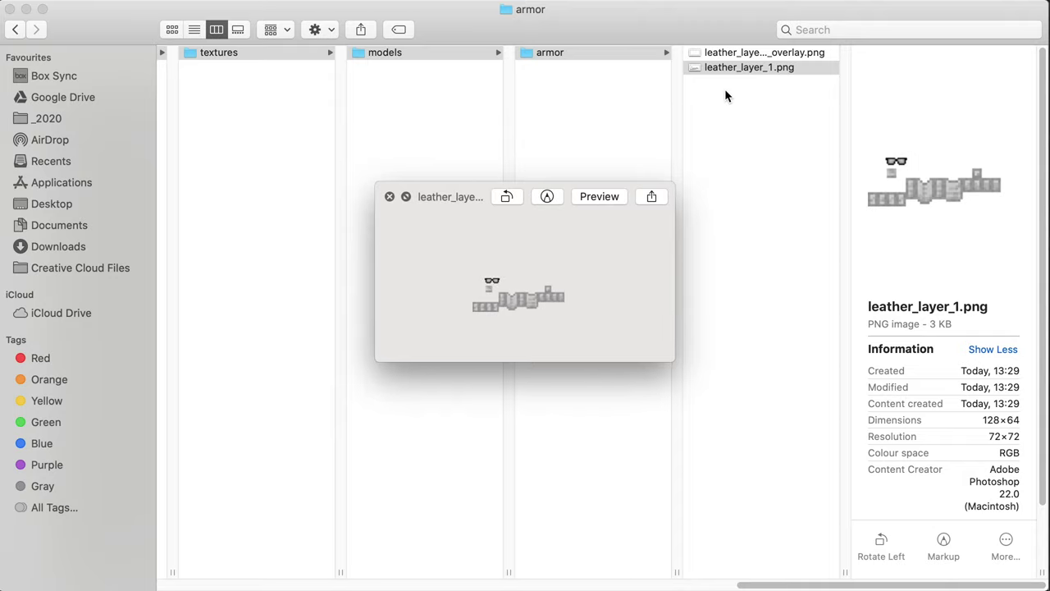
key(Up)
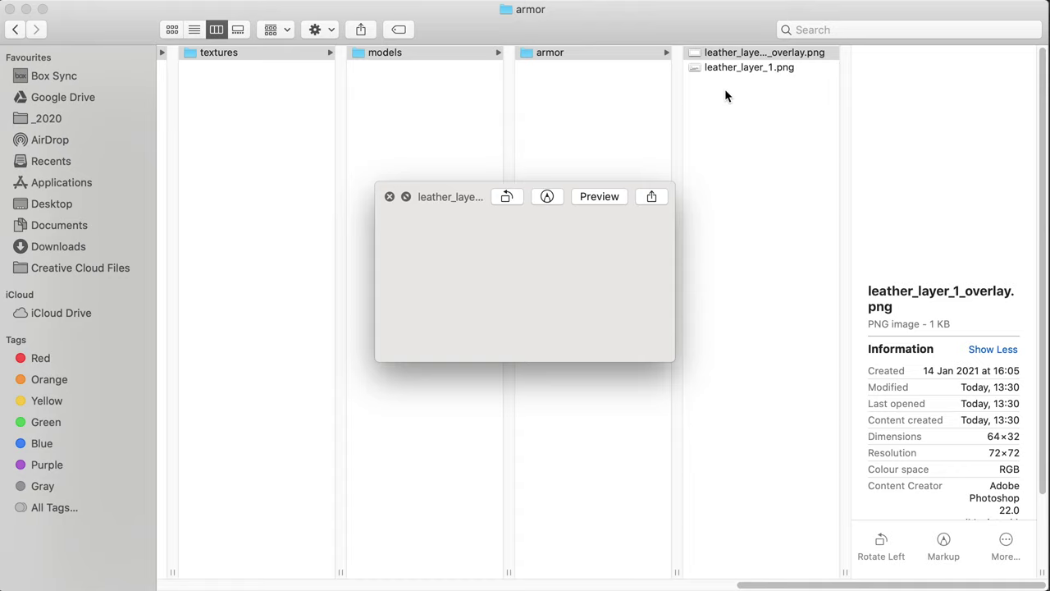
key(Down)
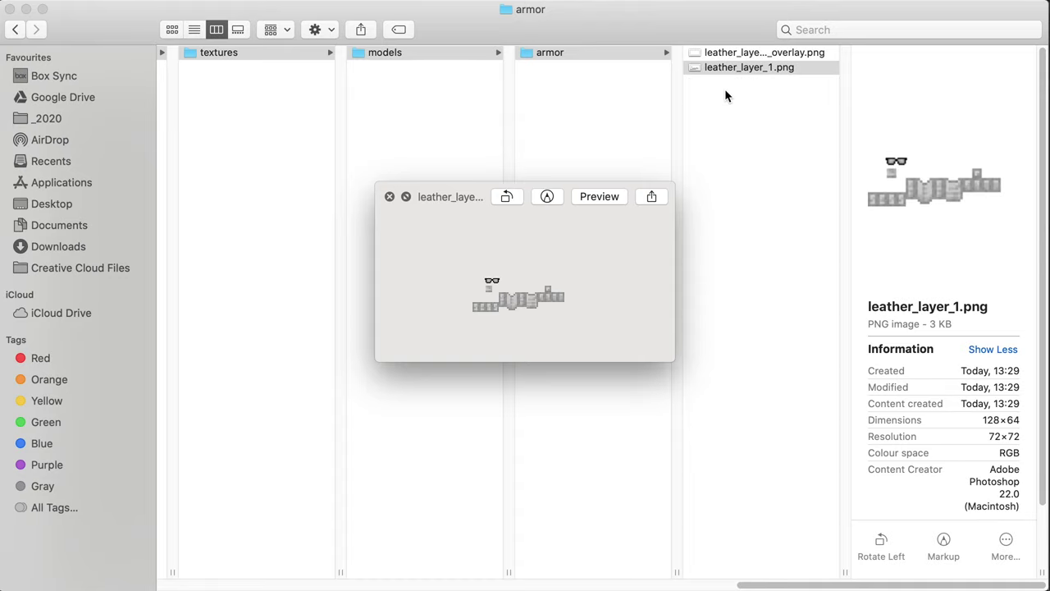
click(714, 144)
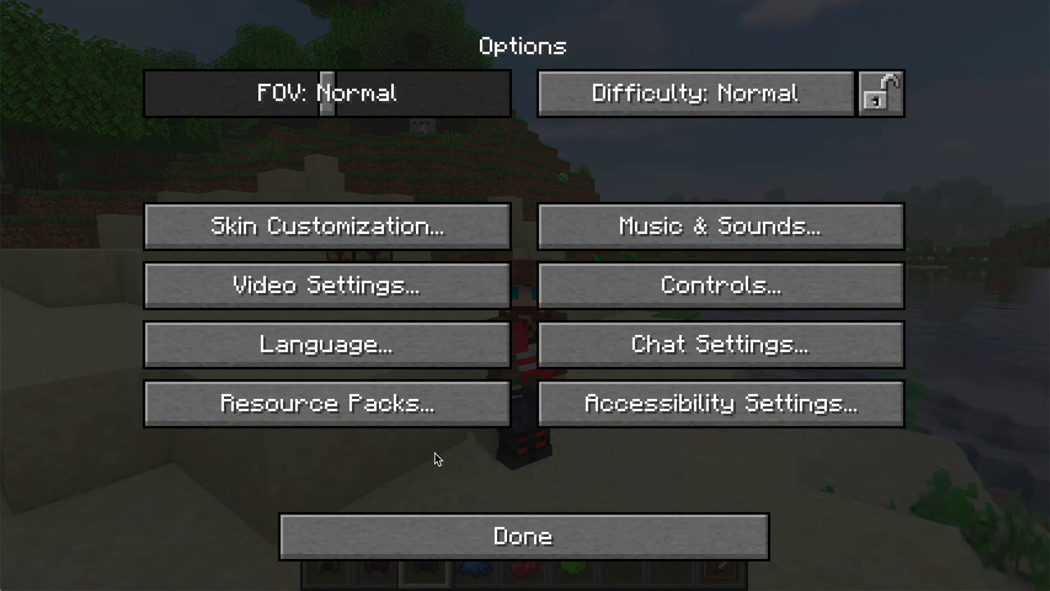
Move the Sunglasses pack to Selected, apply it, and resume the game
click(390, 416)
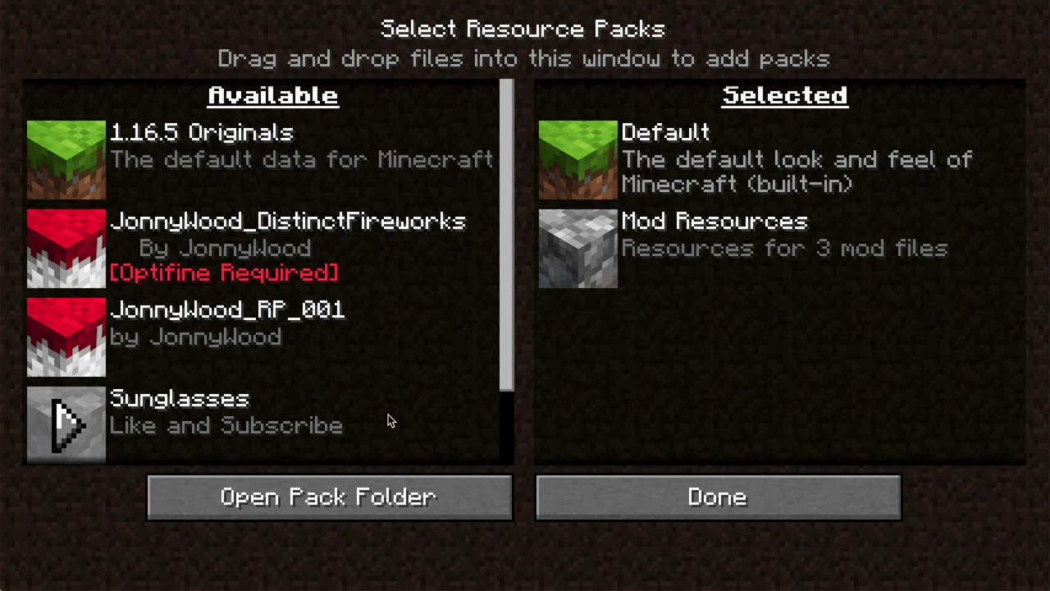
scroll(117, 324, down, 3)
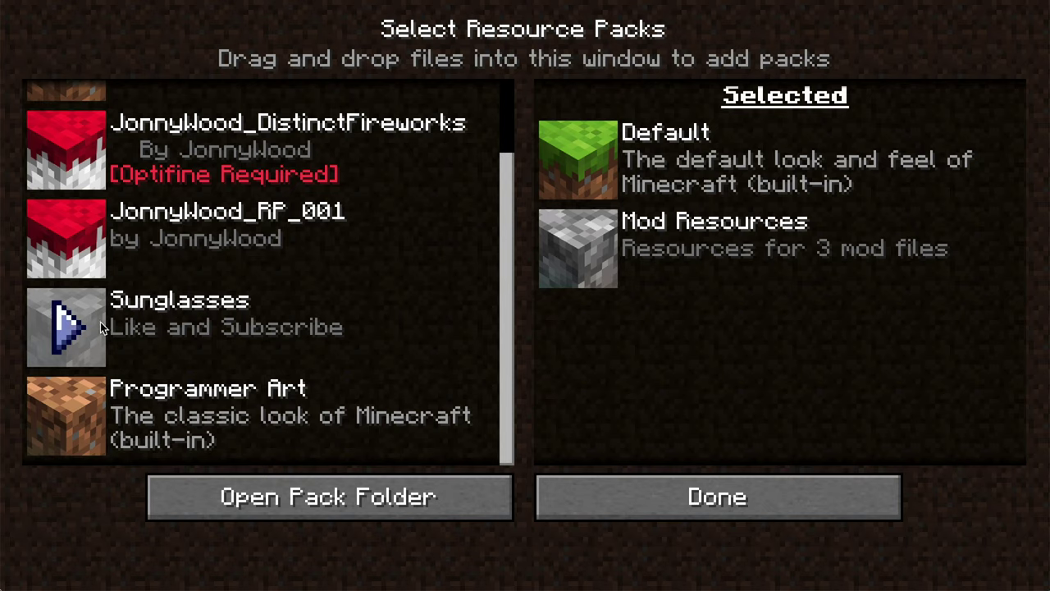
click(59, 326)
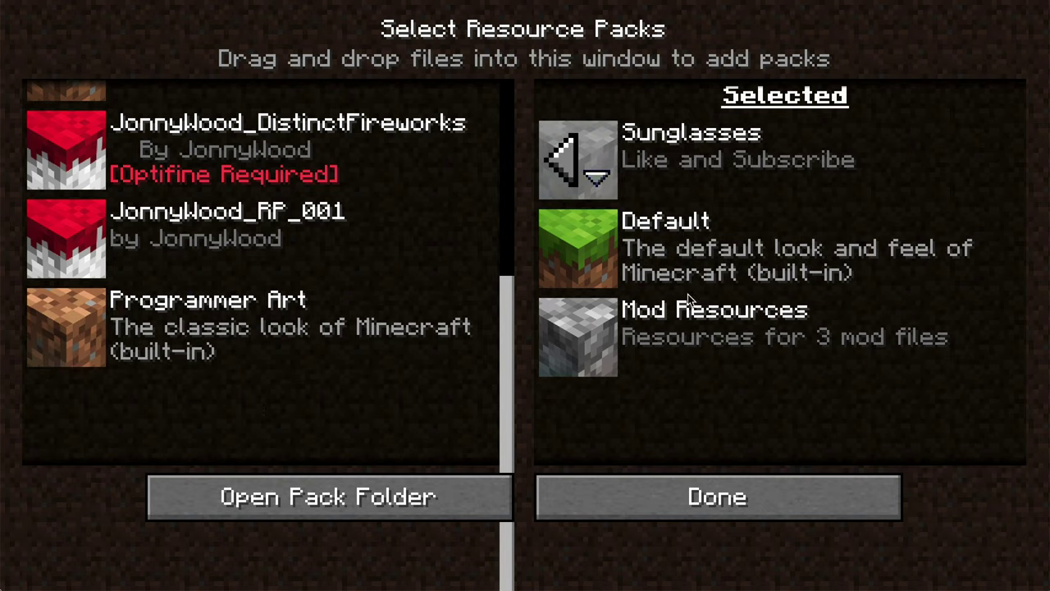
click(679, 498)
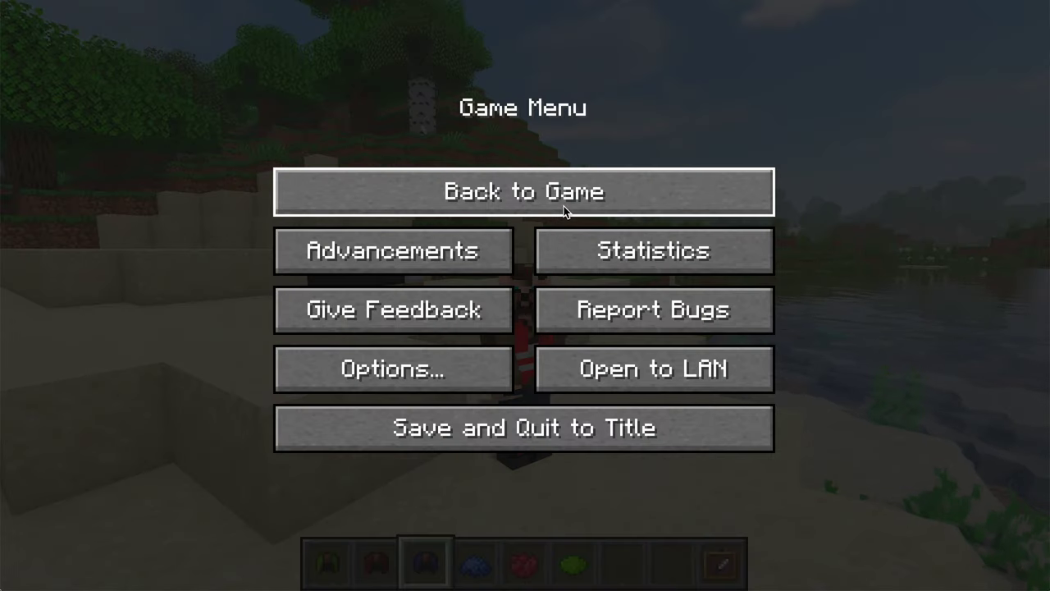
key(Escape)
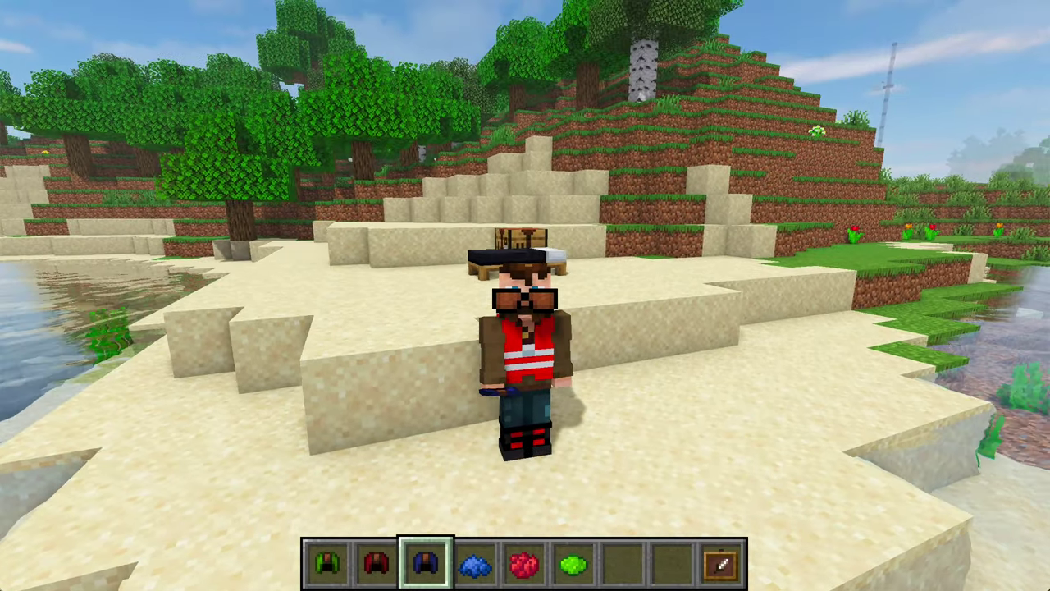
key(Escape)
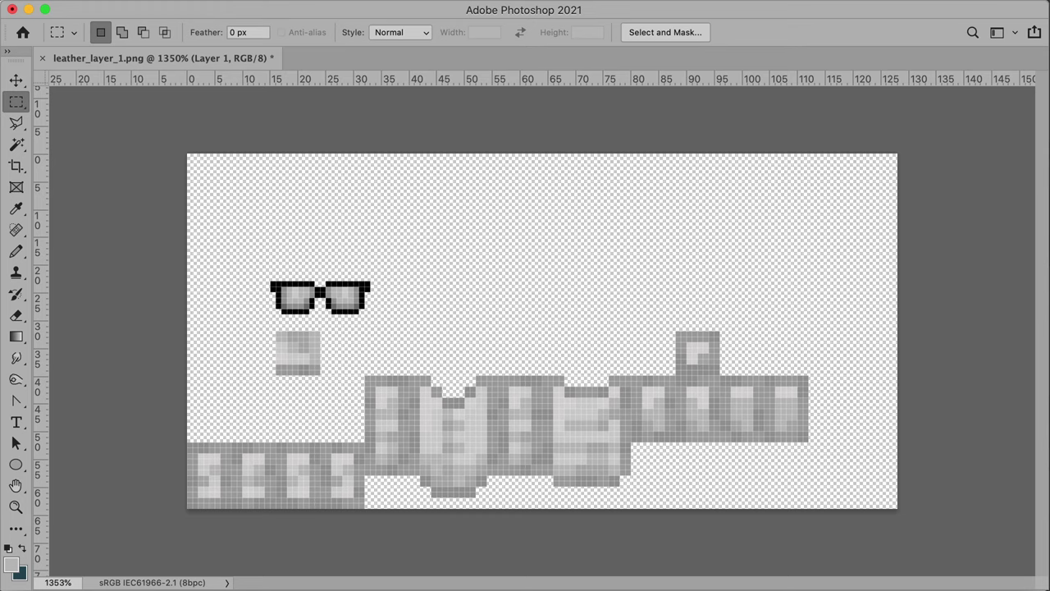
Shift the selected sunglasses pixels up by one pixel and save leather_layer_1.png
drag(393, 270, 255, 319)
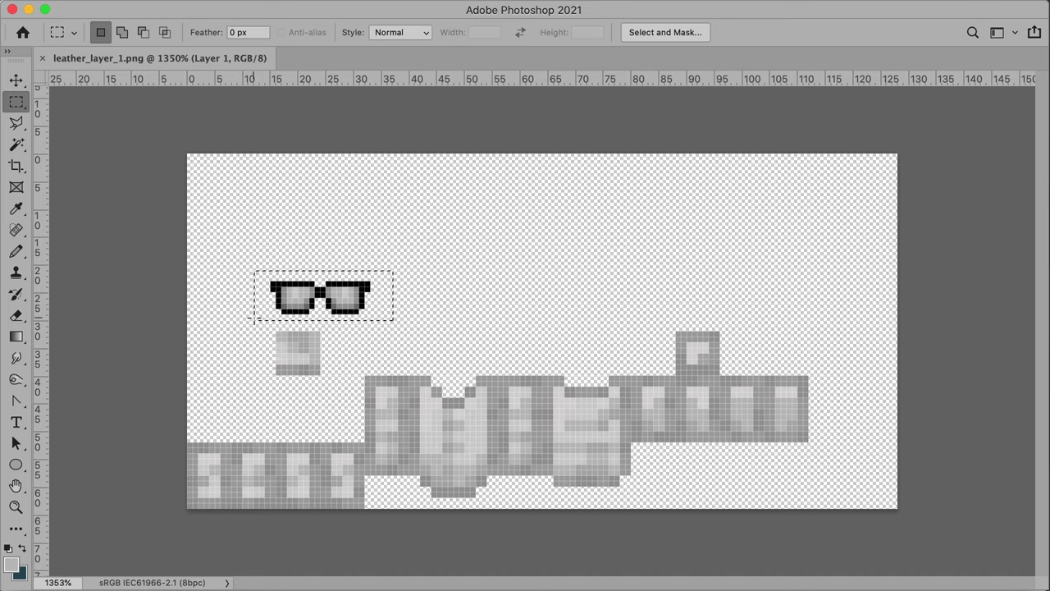
key(v)
key(Up)
key(Up)
key(super+d)
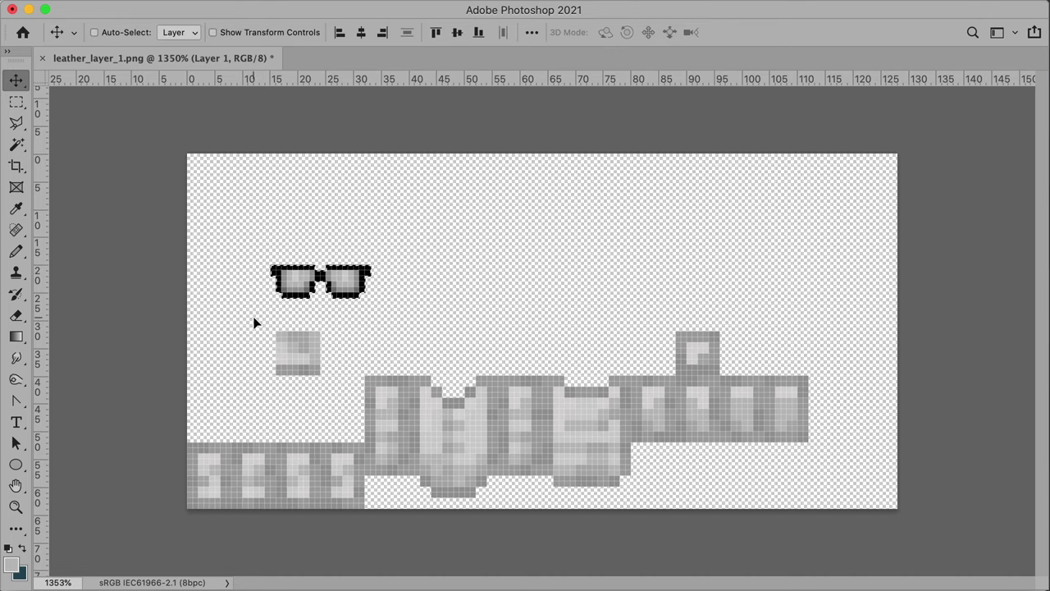
key(Down)
key(super+s)
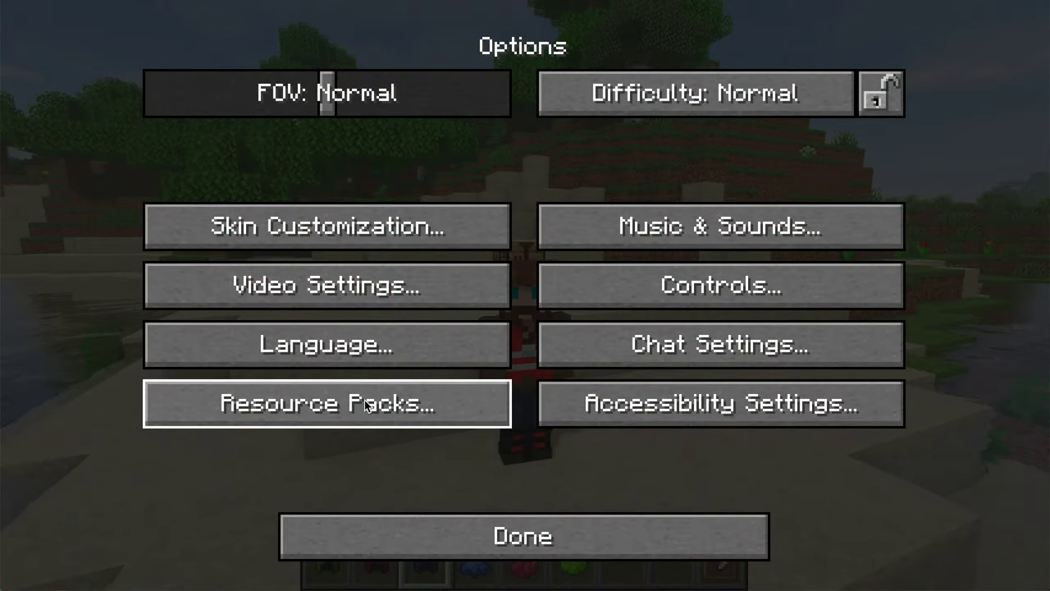
Move Sunglasses to Selected in Resource Packs, reload the resources, and resume play
click(366, 406)
click(66, 420)
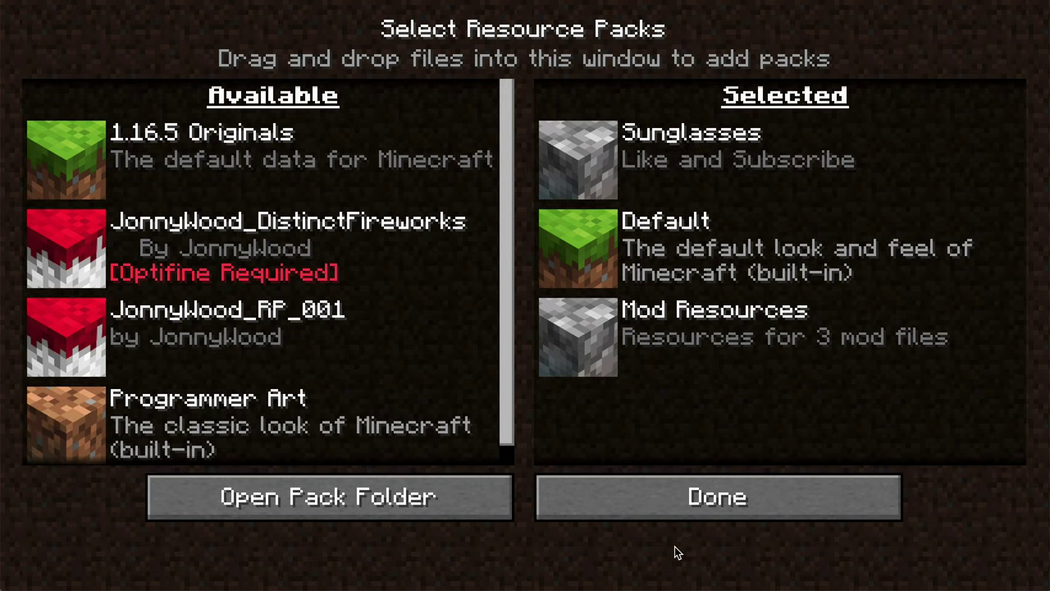
click(661, 505)
click(503, 542)
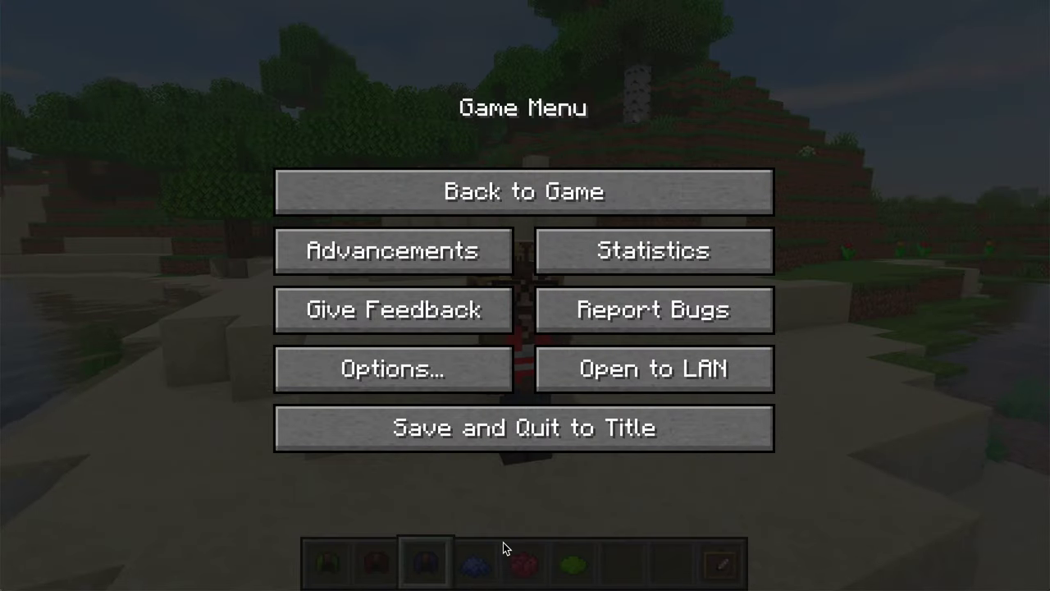
click(539, 209)
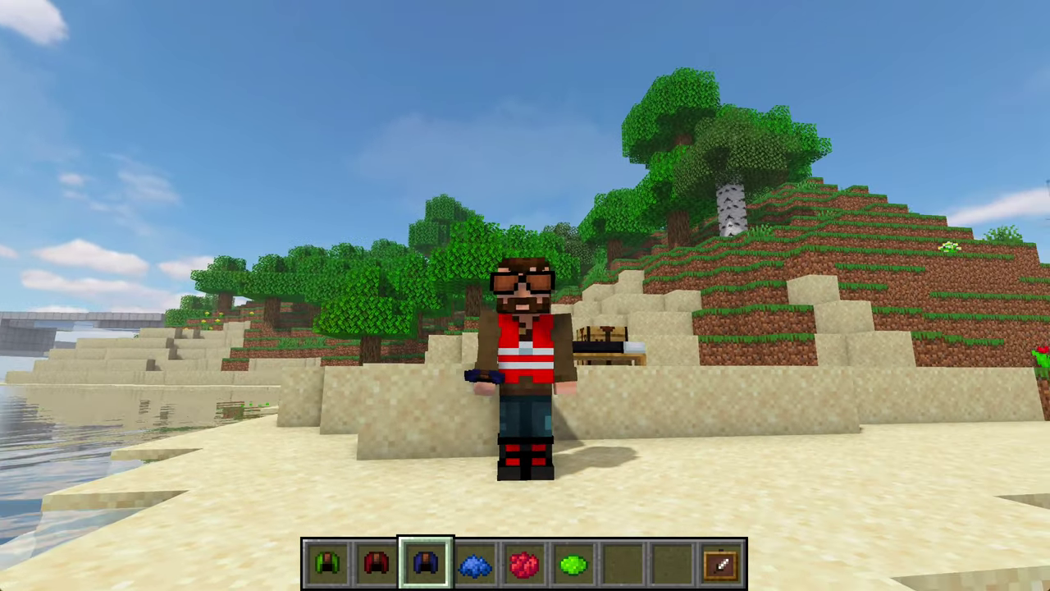
Place a leather cap in hotbar slot 3 from the Survival Inventory
key(e)
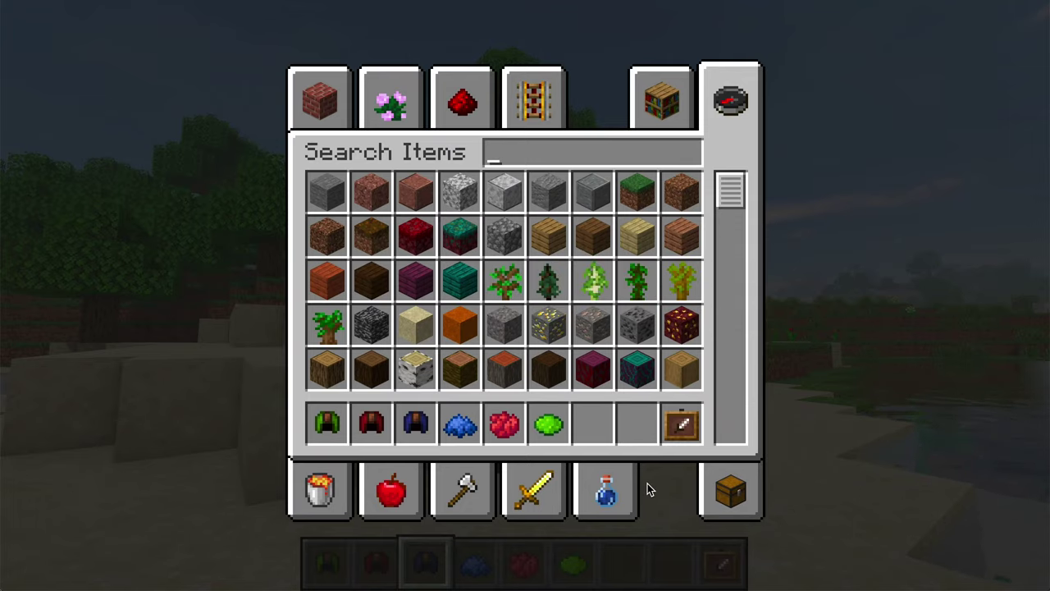
click(730, 490)
click(416, 423)
key(e)
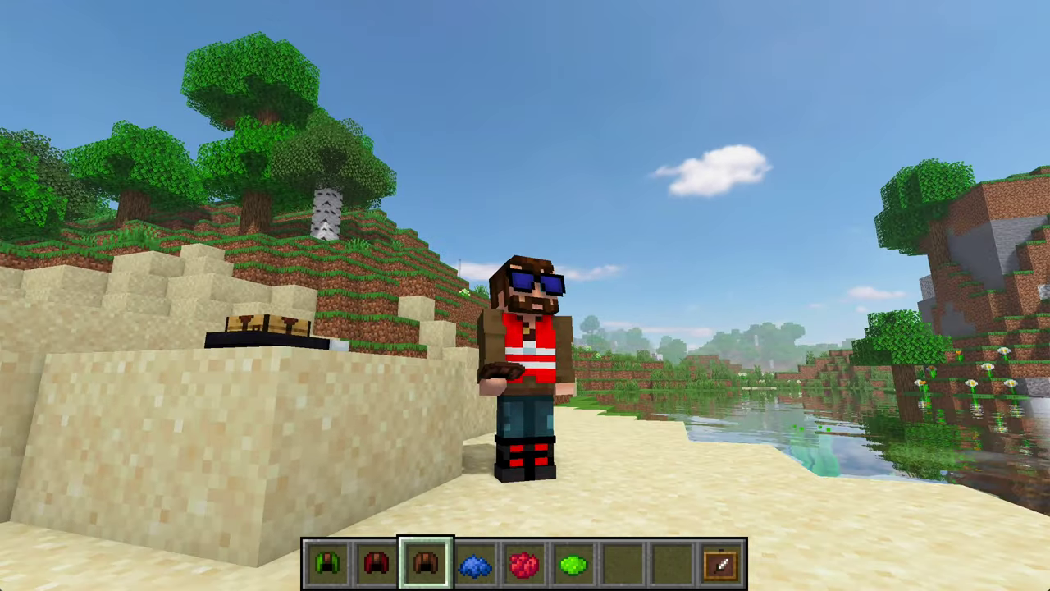
Return the dark blue cap to the hotbar so the player wears the red-tinted sunglasses
key(e)
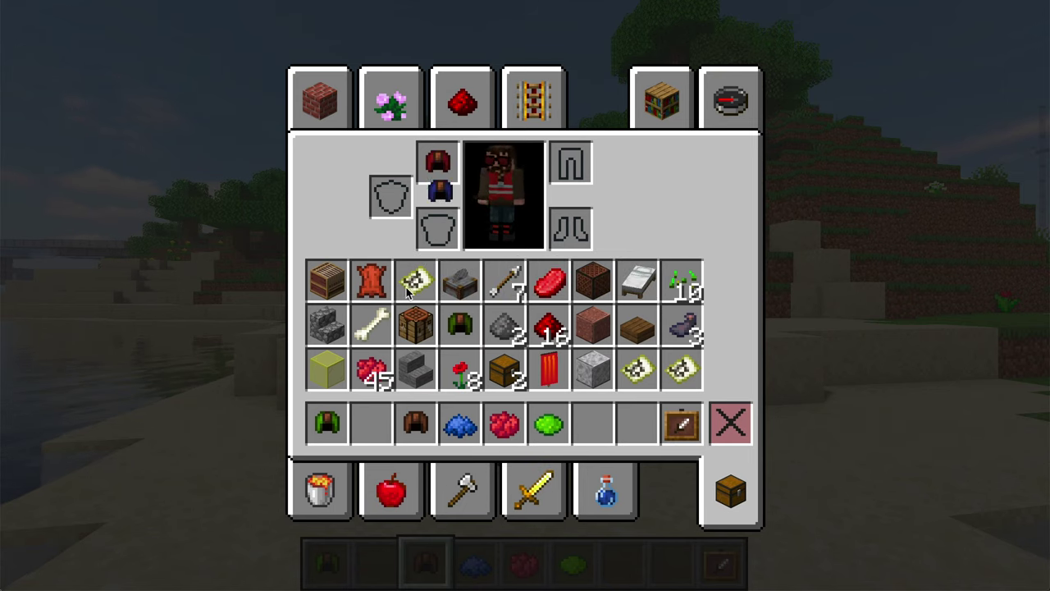
click(379, 423)
key(e)
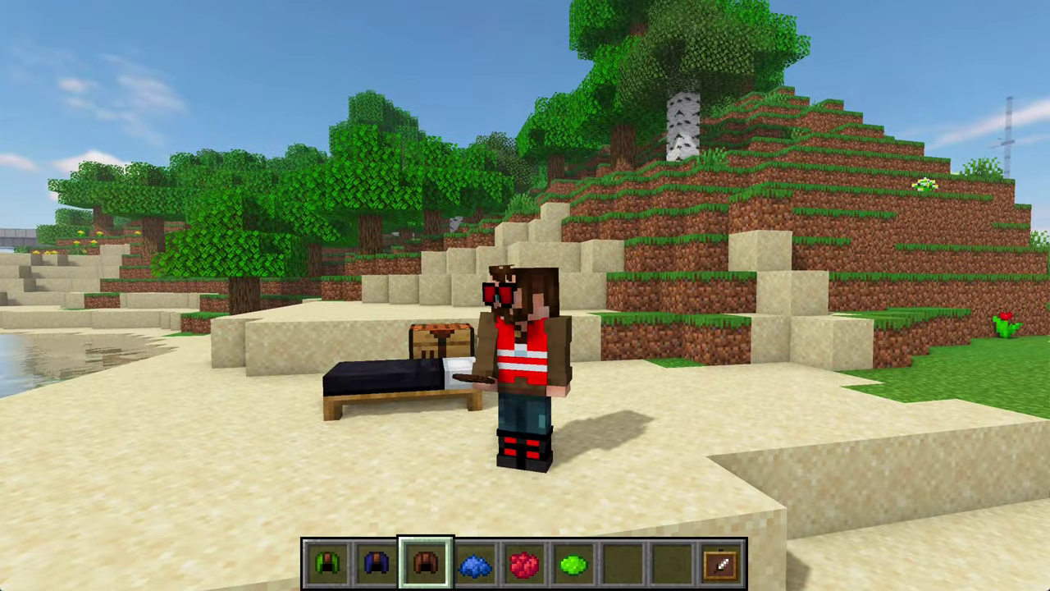
key(e)
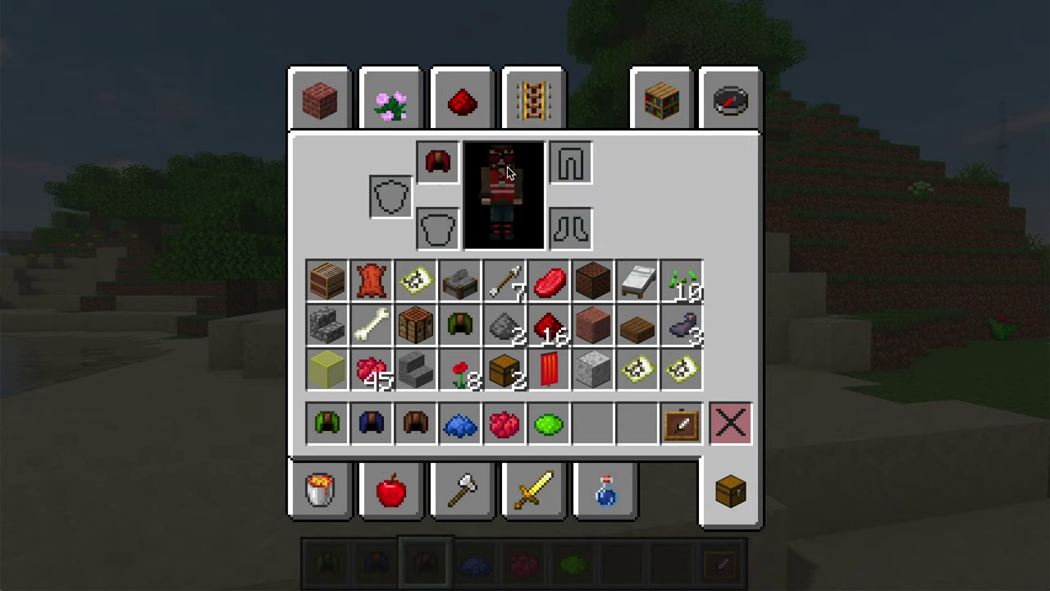
key(e)
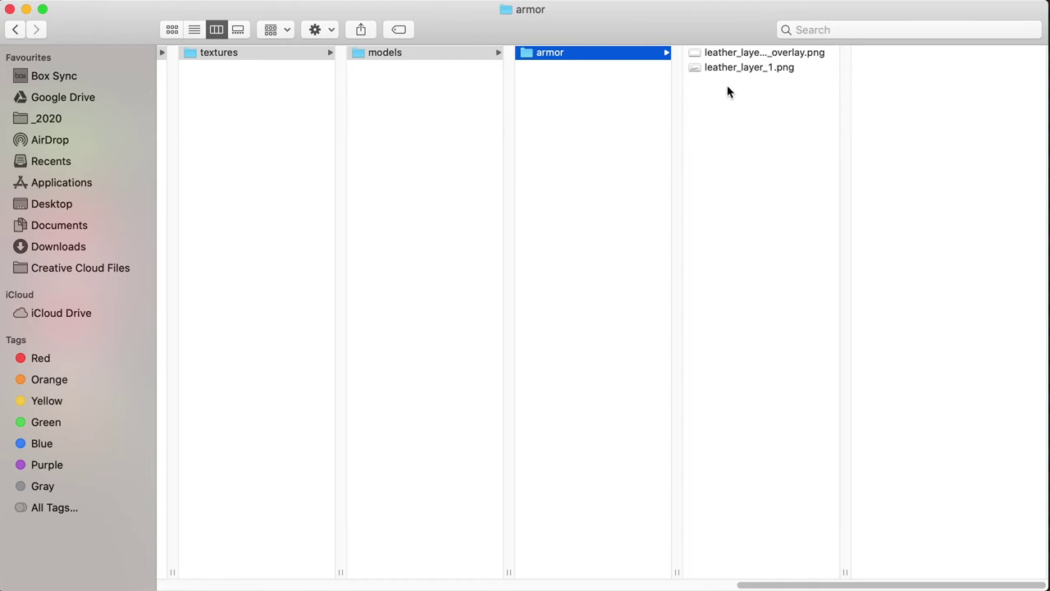
Select leather_helmet.png and leather_helmet_overlay.png in the 1.16.5 Originals item textures
key(Left)
key(Left)
key(Left)
key(Left)
key(Left)
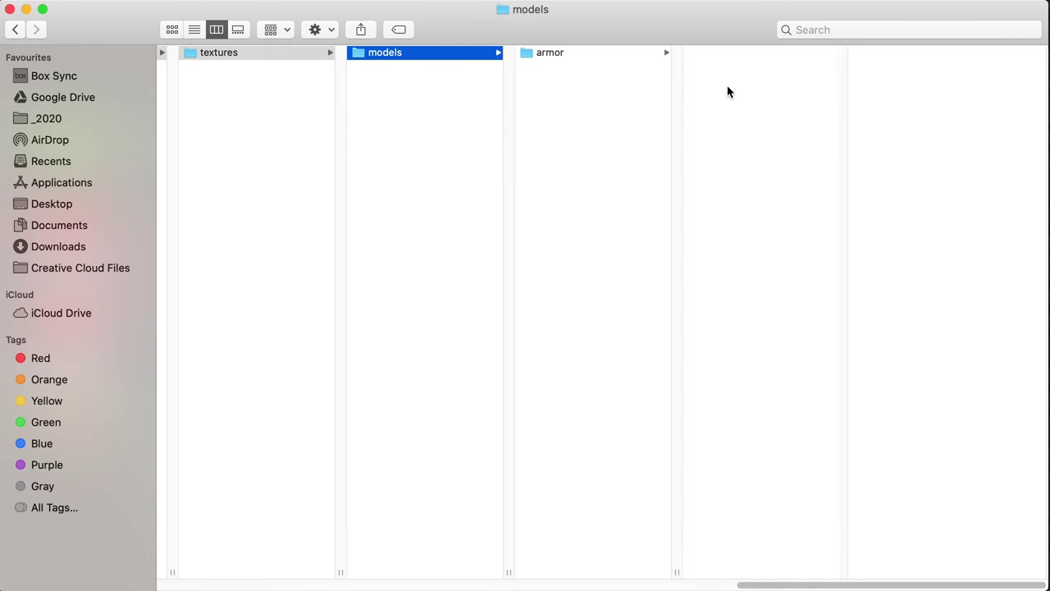
key(Up)
key(Up)
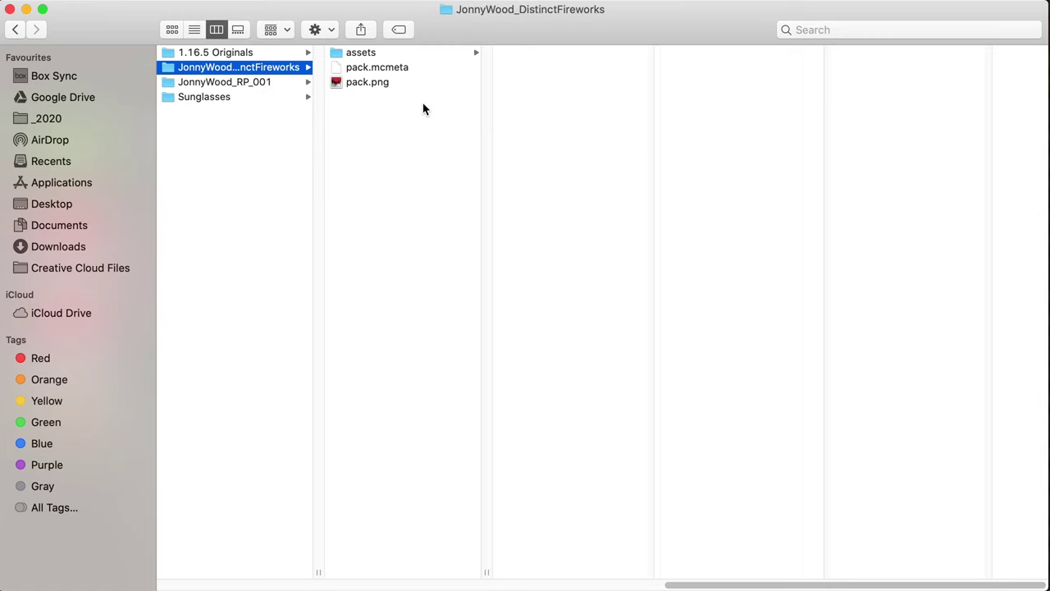
key(Right)
key(Right)
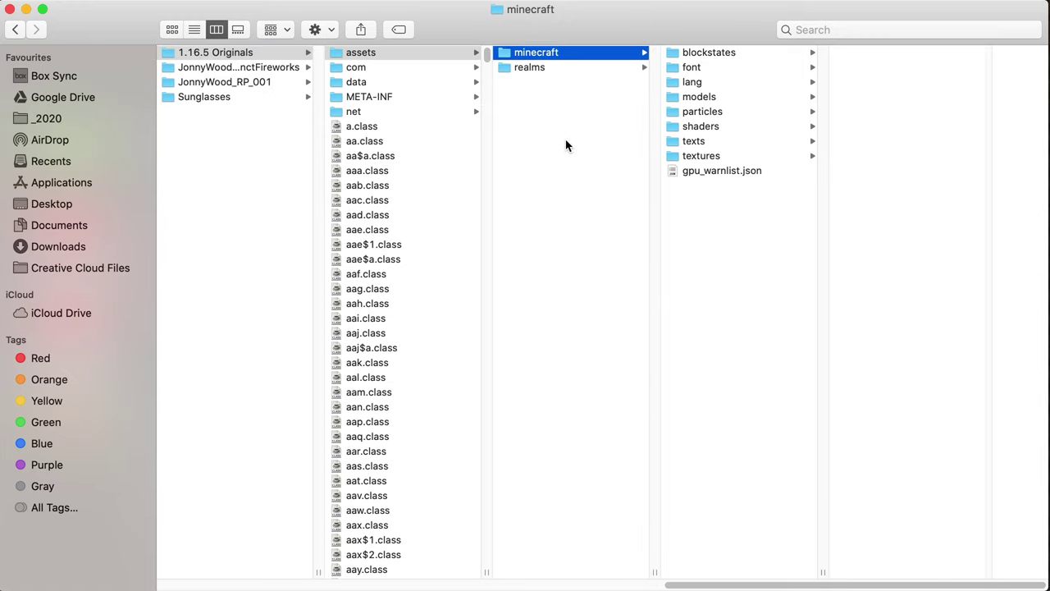
click(703, 158)
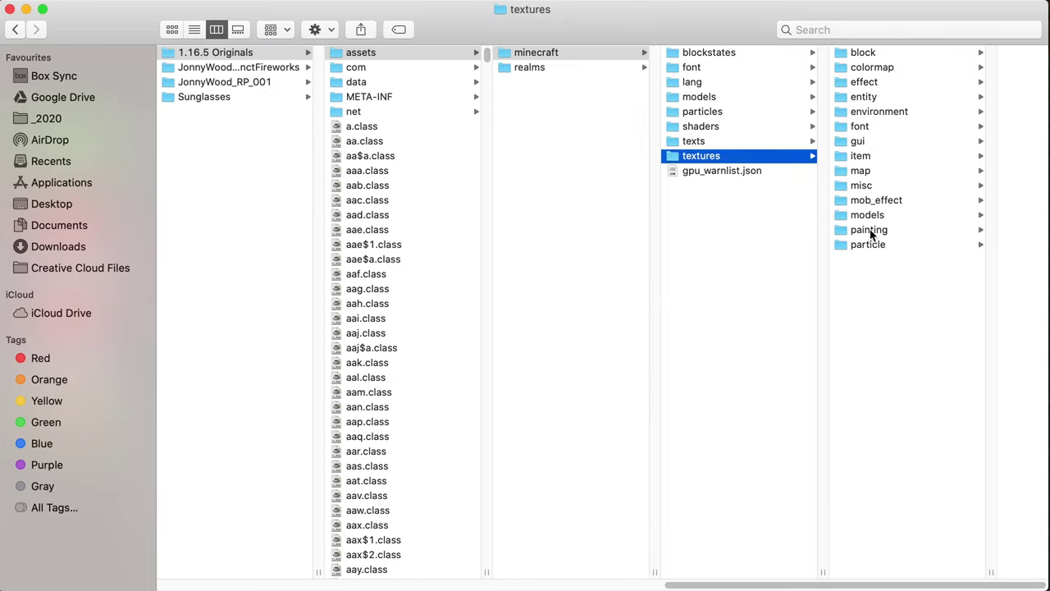
click(872, 157)
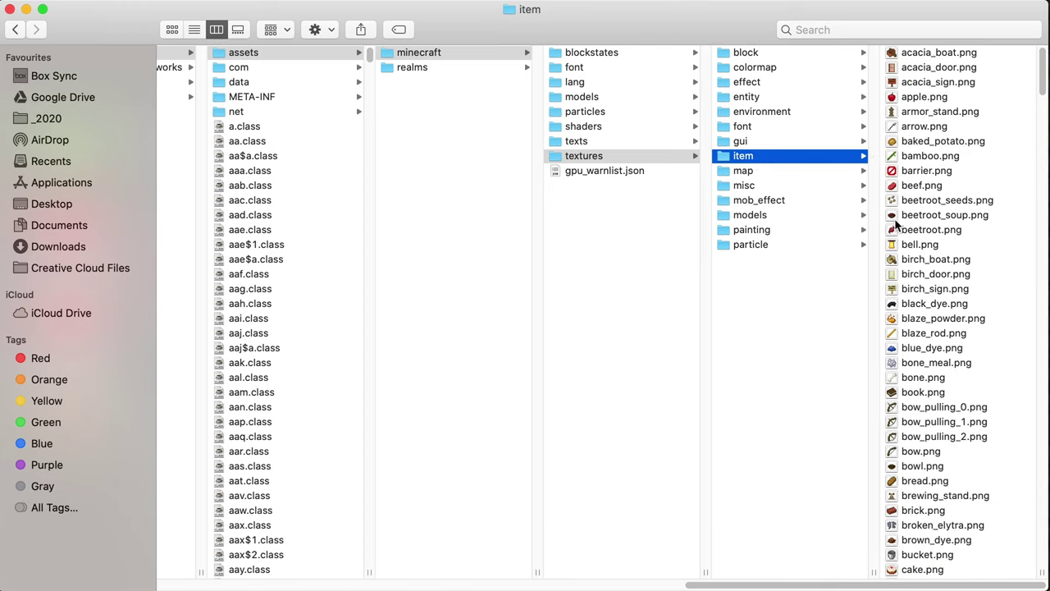
click(917, 261)
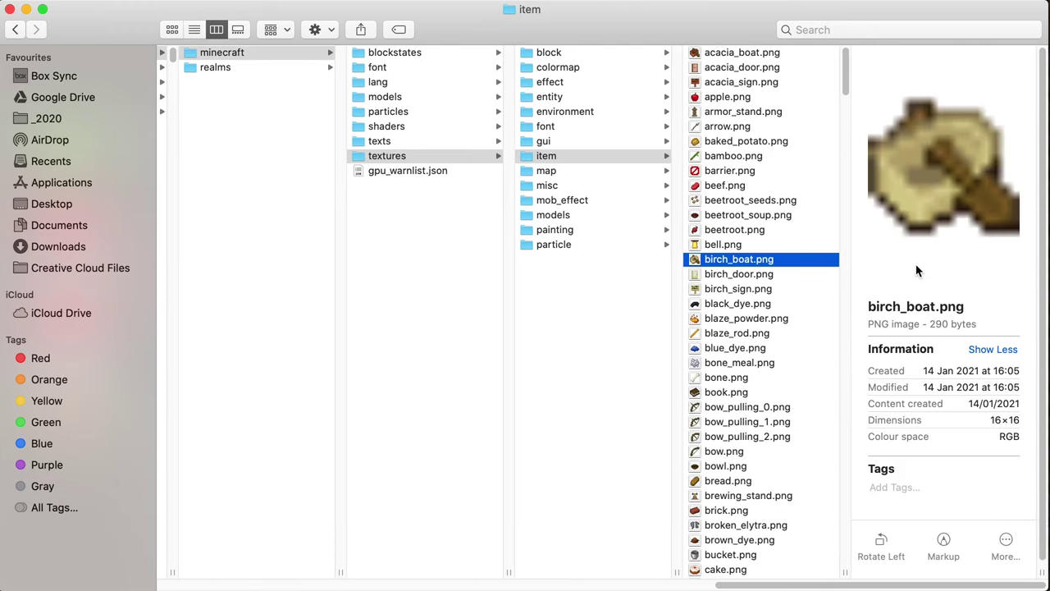
text(le)
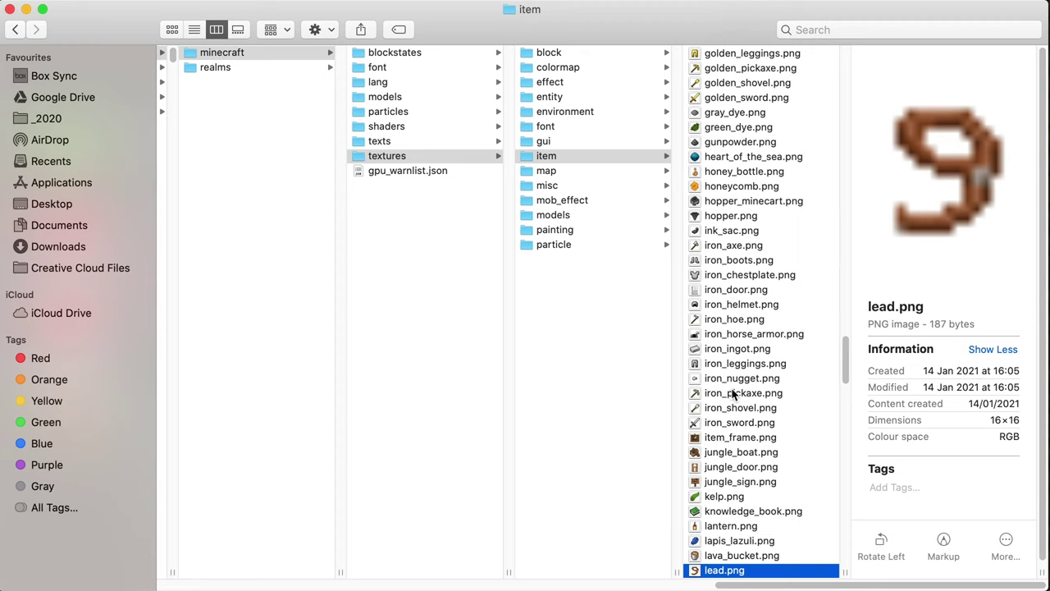
scroll(732, 395, down, 8)
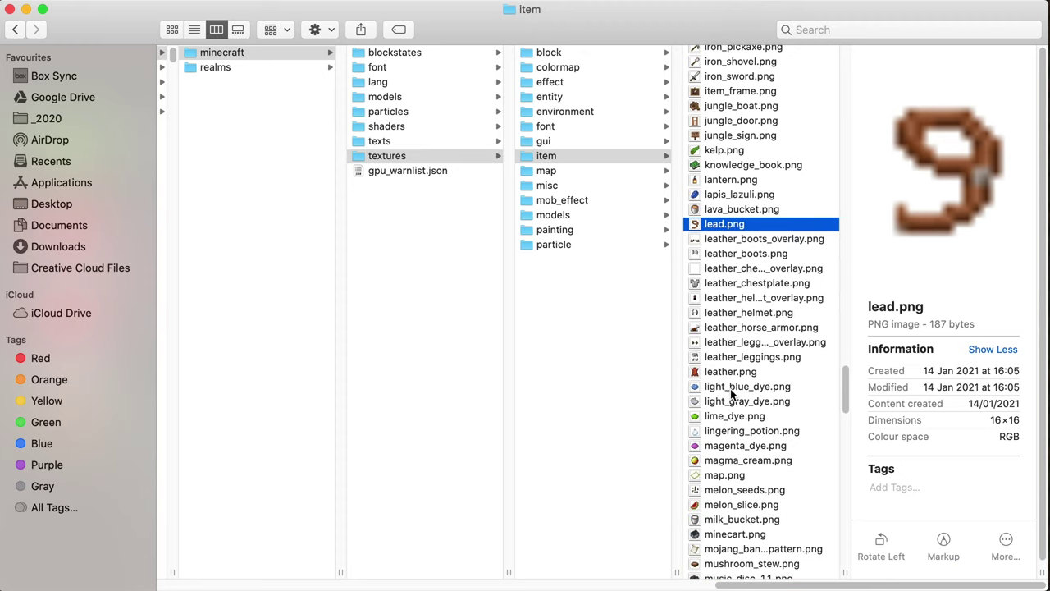
click(757, 314)
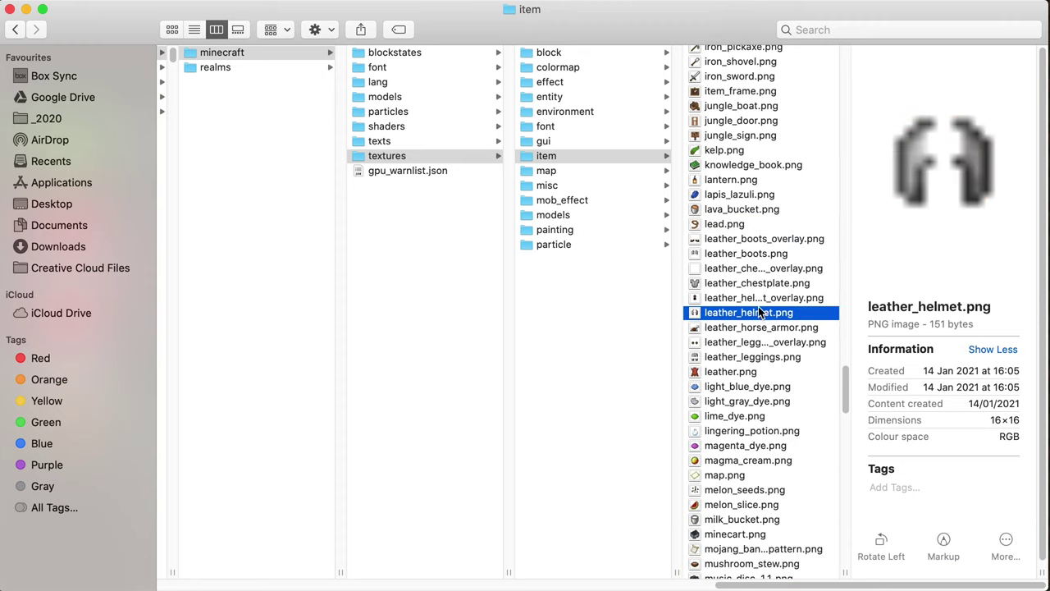
click(761, 300)
shift+click(759, 313)
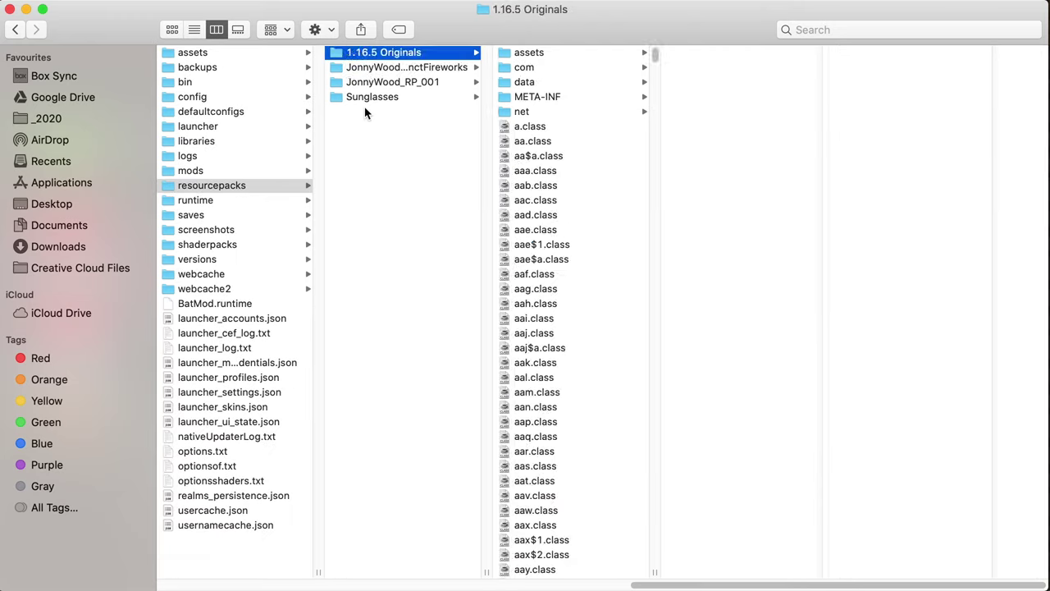
Create a new folder named 'item' inside the Sunglasses pack's textures folder
click(367, 102)
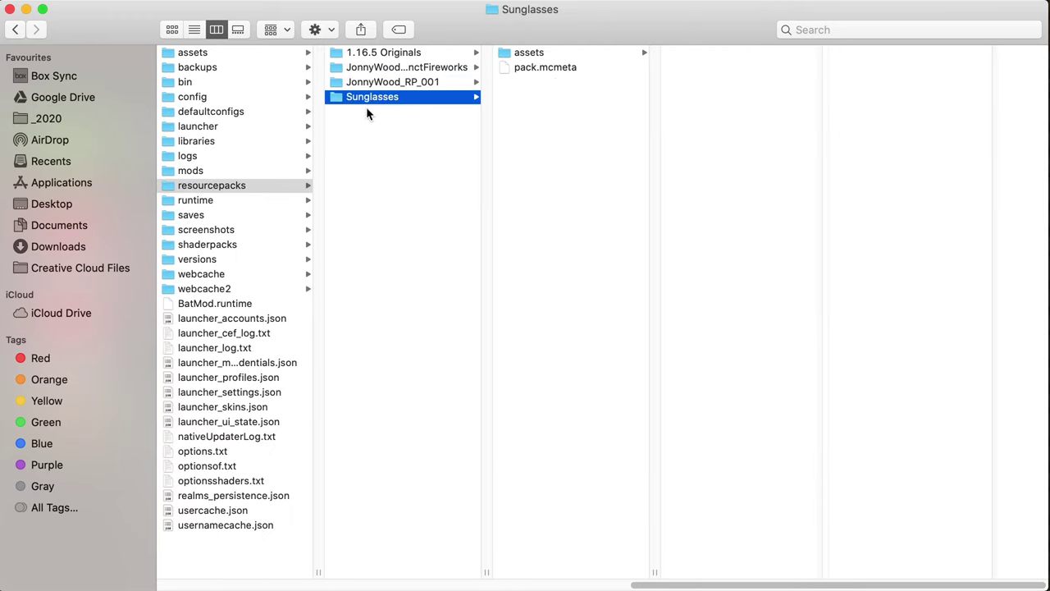
click(554, 53)
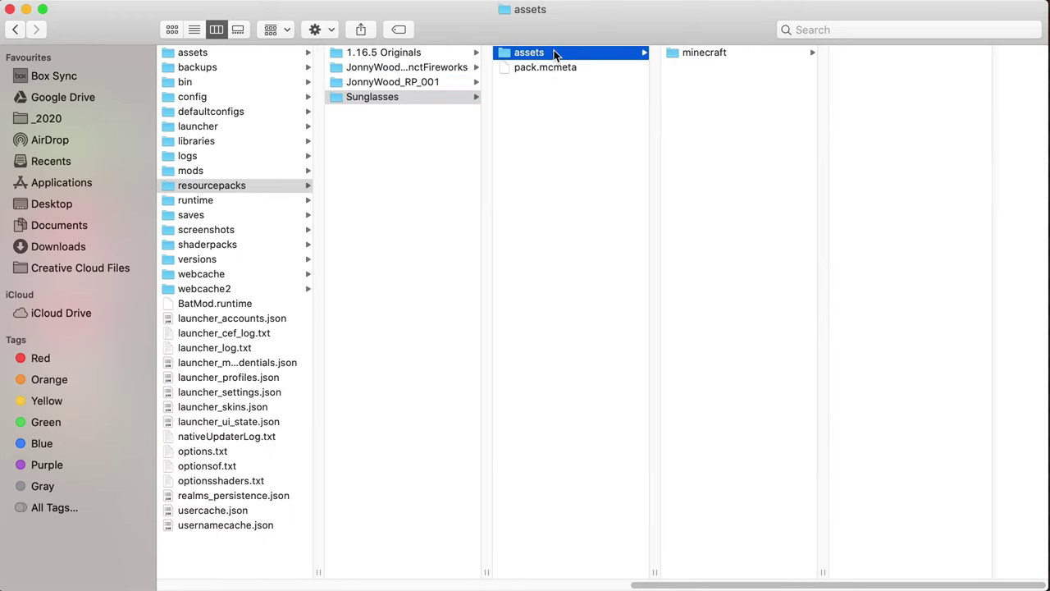
click(698, 54)
click(894, 53)
click(920, 53)
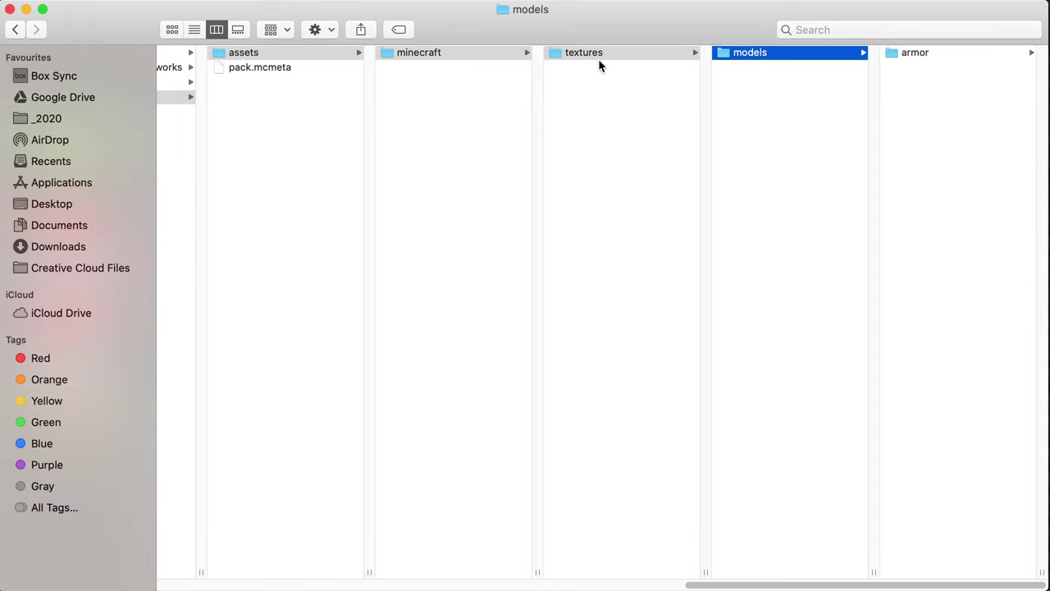
click(598, 59)
right_click(777, 118)
click(777, 116)
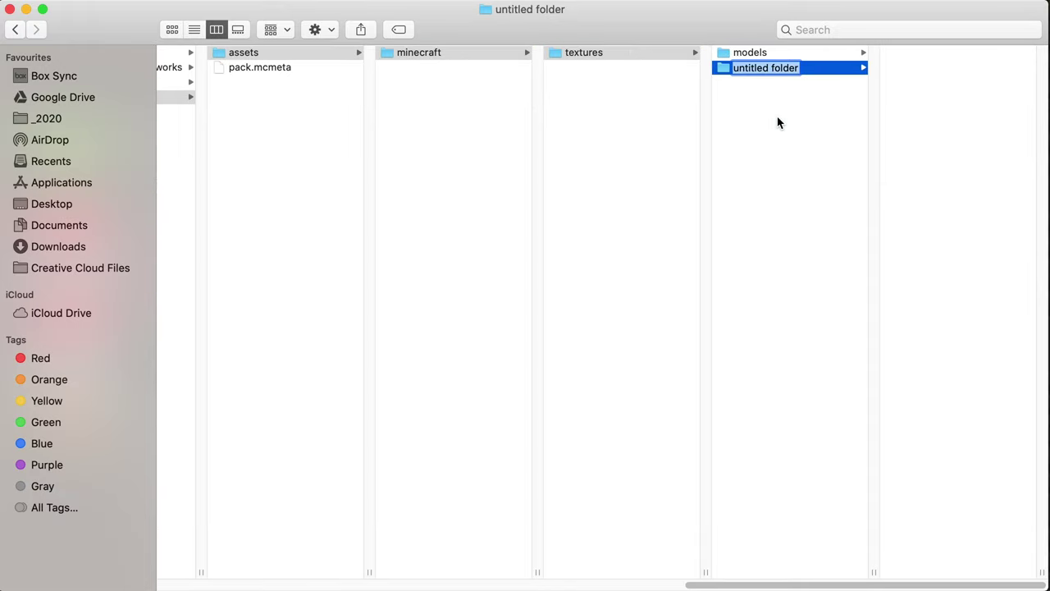
text(item)
key(Return)
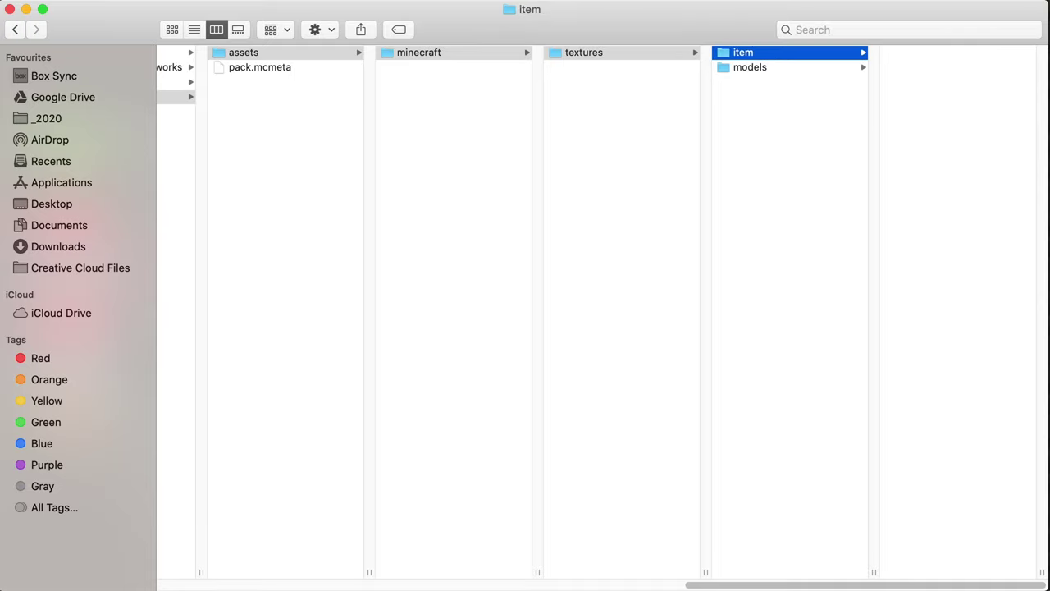
Paste the two leather helmet textures into the item folder and open the overlay in Photoshop
right_click(944, 104)
click(1004, 199)
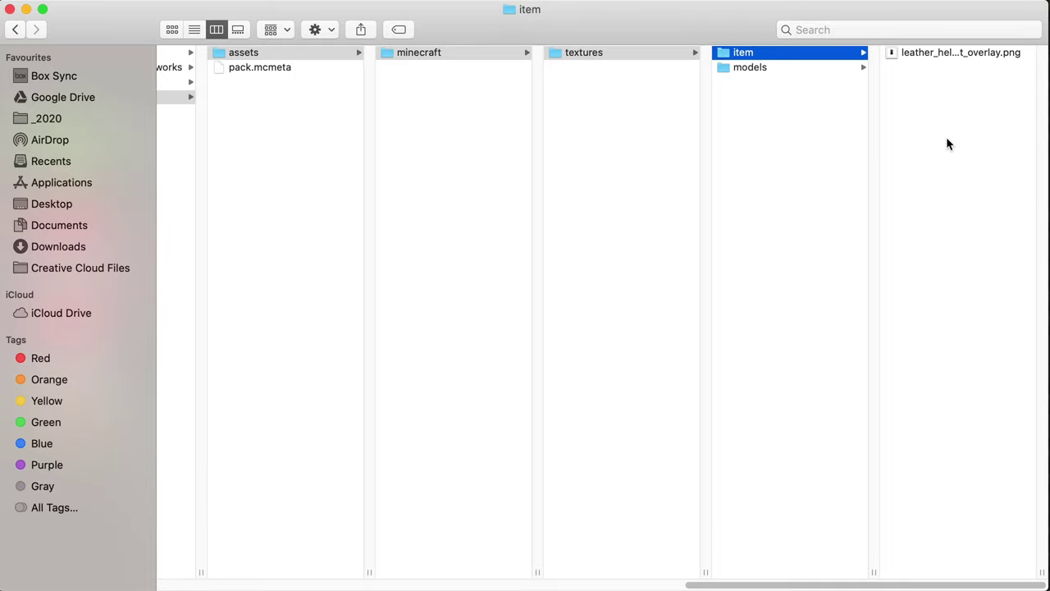
click(932, 53)
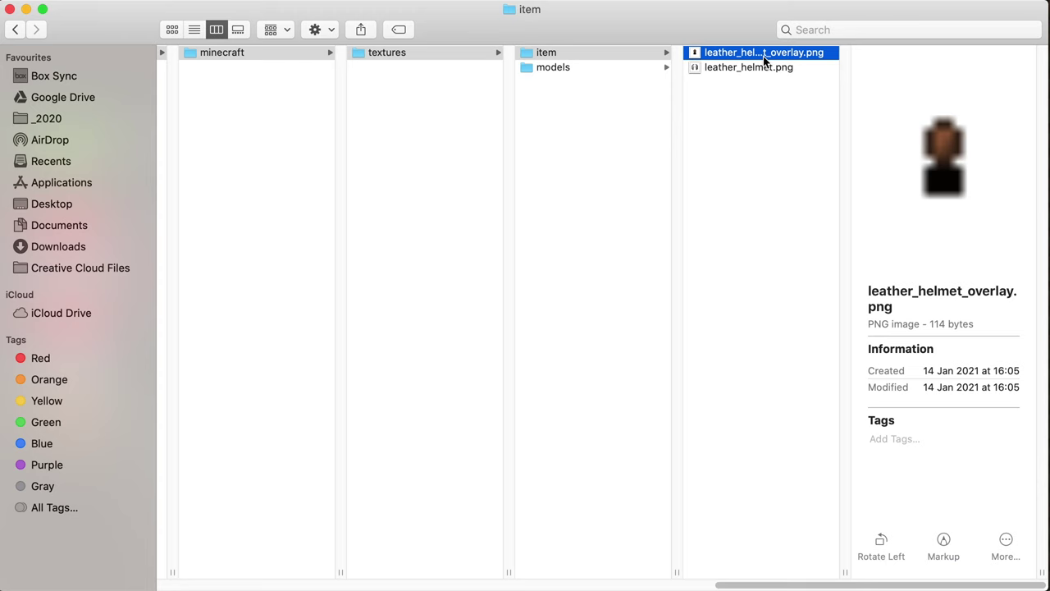
drag(763, 56, 701, 249)
Clear every pixel from leather_helmet_overlay.png and save it
key(super+o)
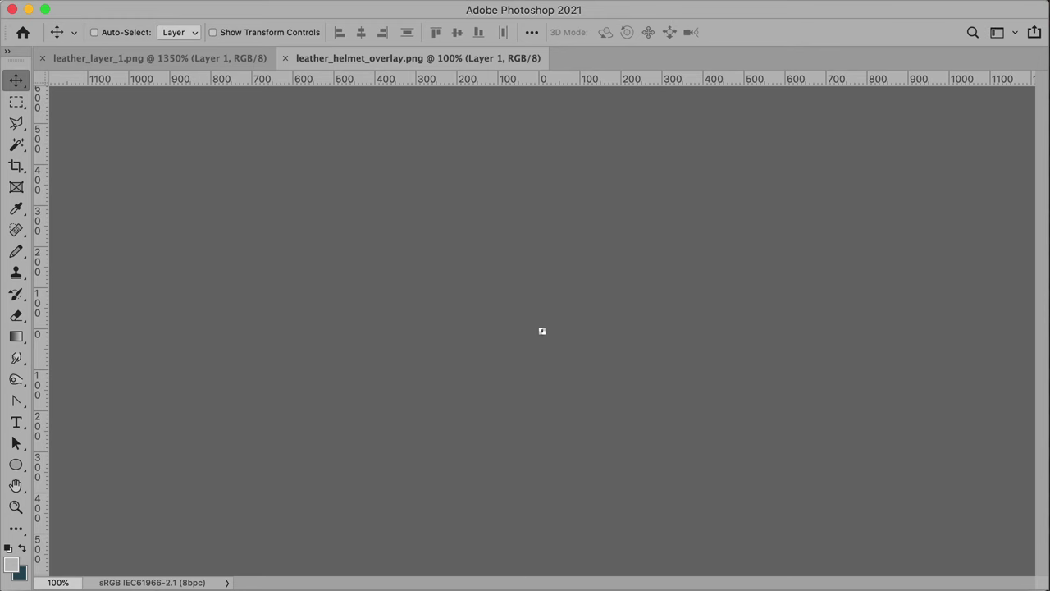
scroll(530, 335, up, 10)
key(super+a)
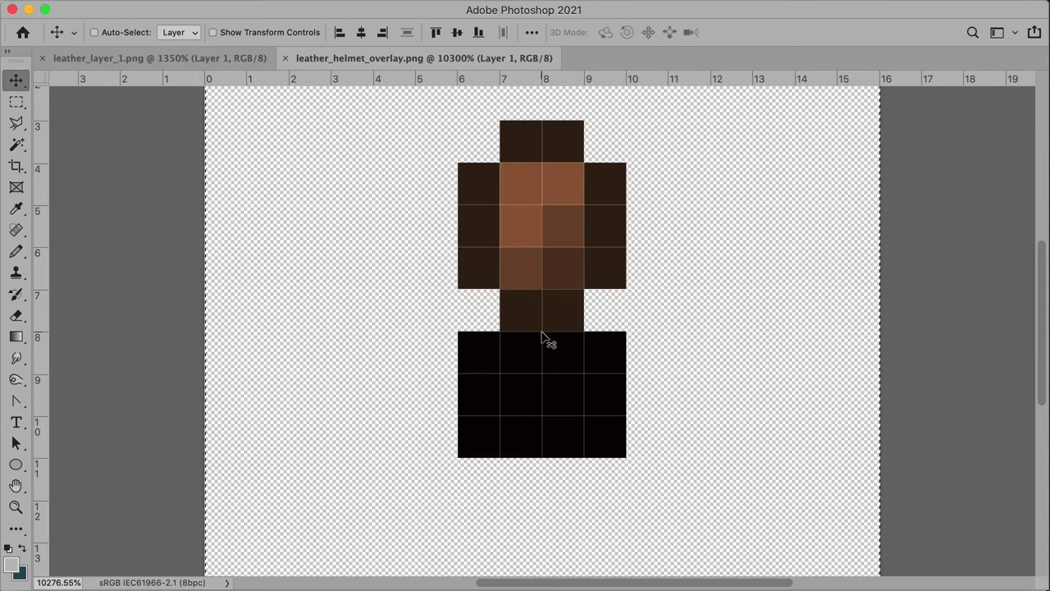
key(Delete)
scroll(542, 337, down, 5)
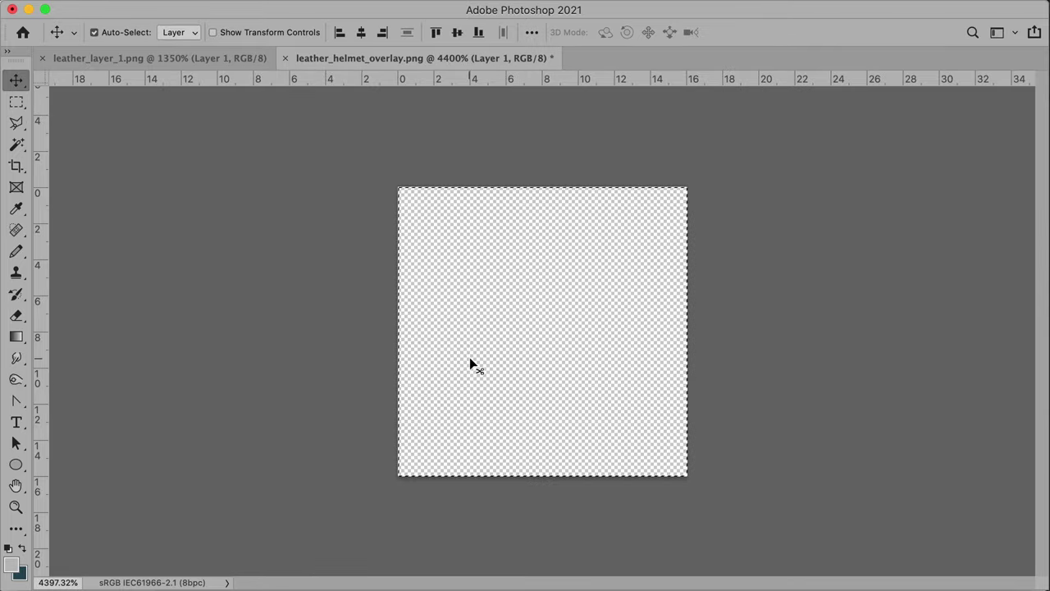
key(super+s)
Open leather_helmet.png in Photoshop and erase all its existing helmet pixels
key(super+Tab)
click(732, 67)
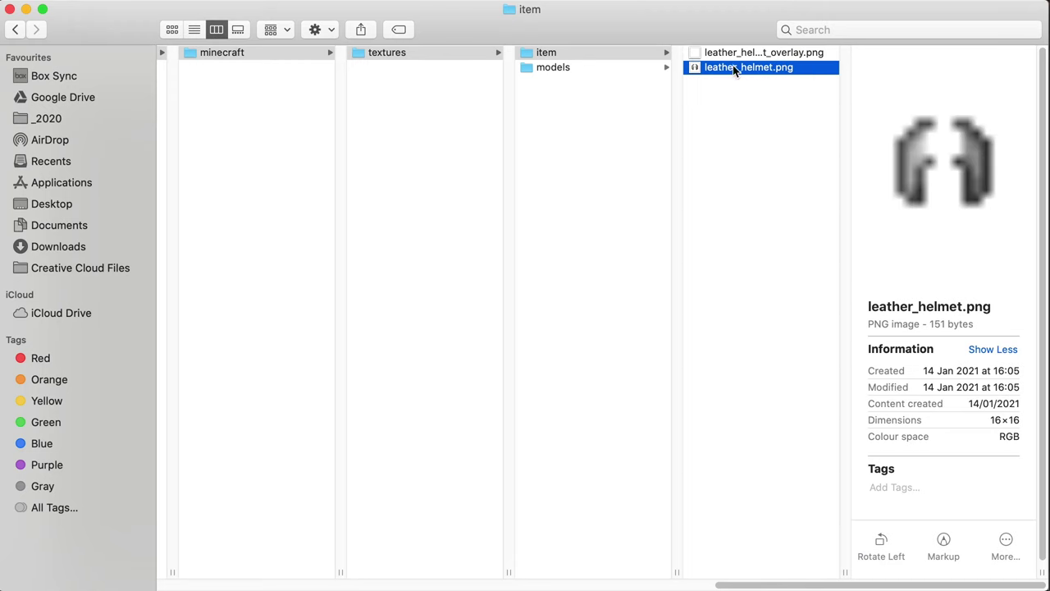
key(super+o)
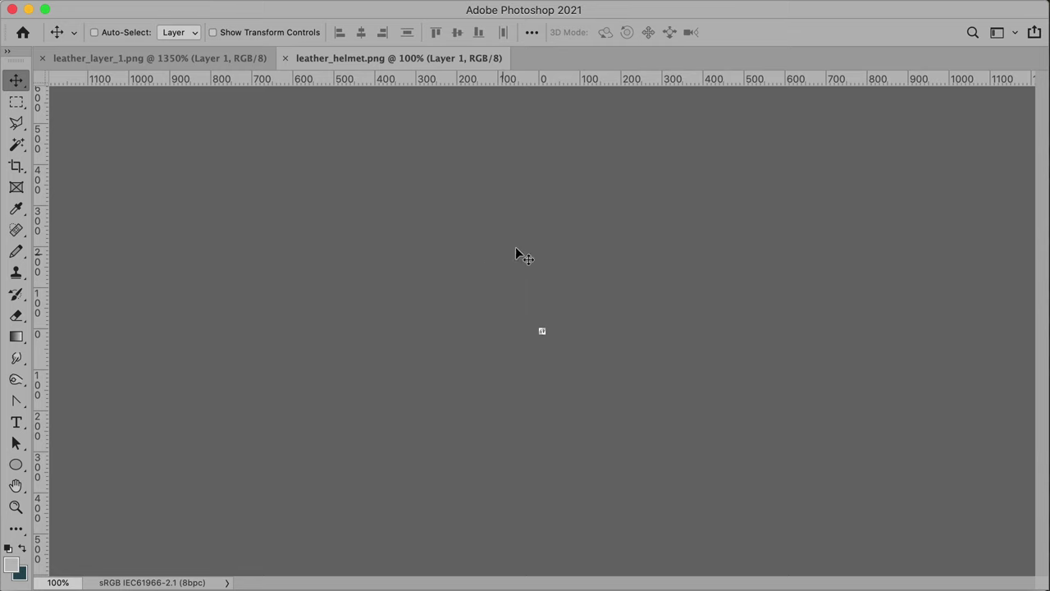
scroll(548, 307, up, 10)
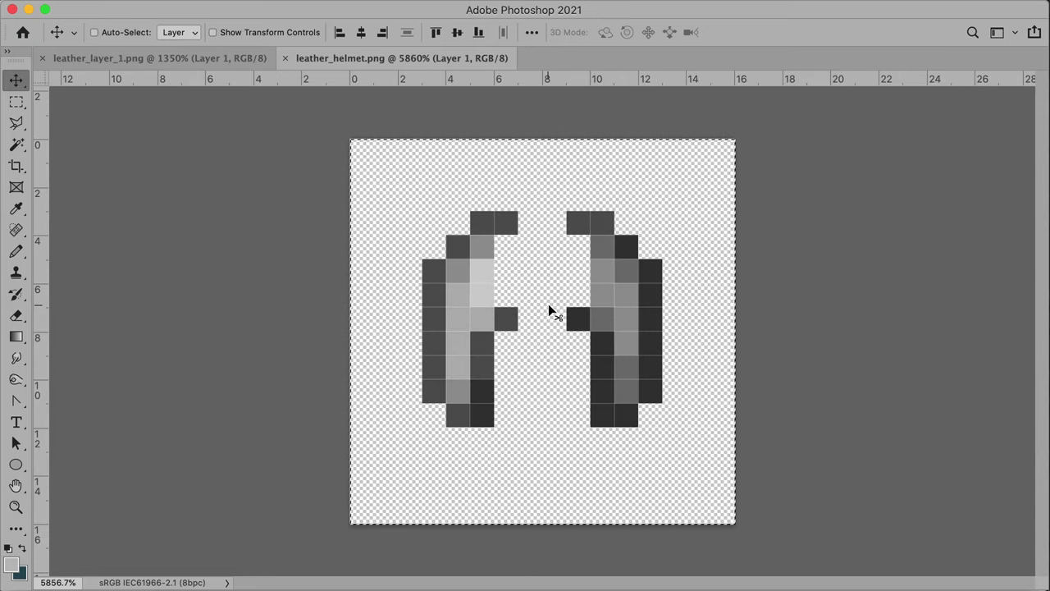
key(super+x)
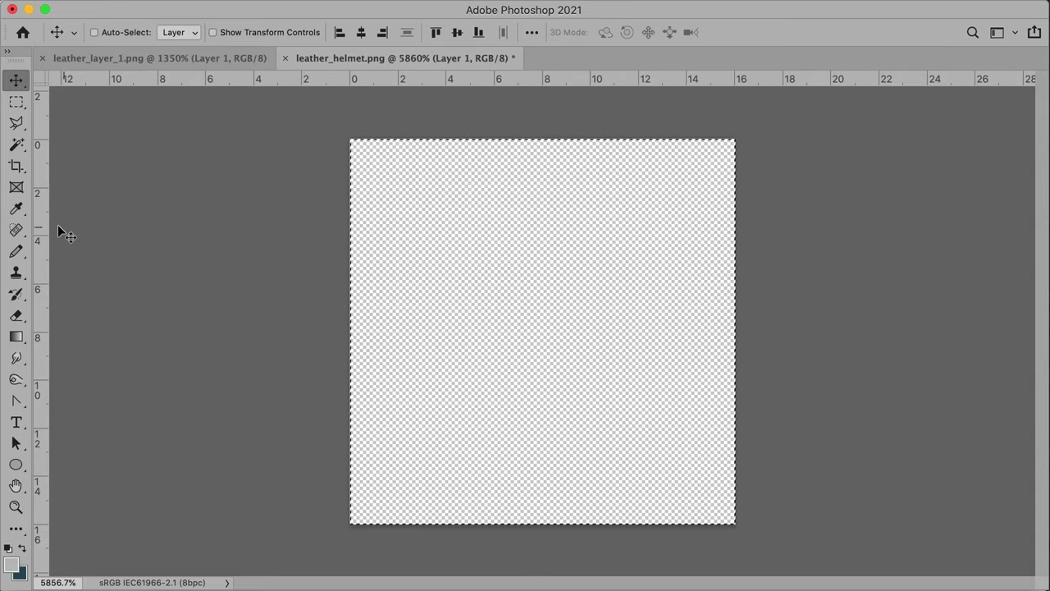
Draw the black sunglasses frame with a 1px pencil: top bar, bridge and right lens outline
click(16, 251)
key(super+d)
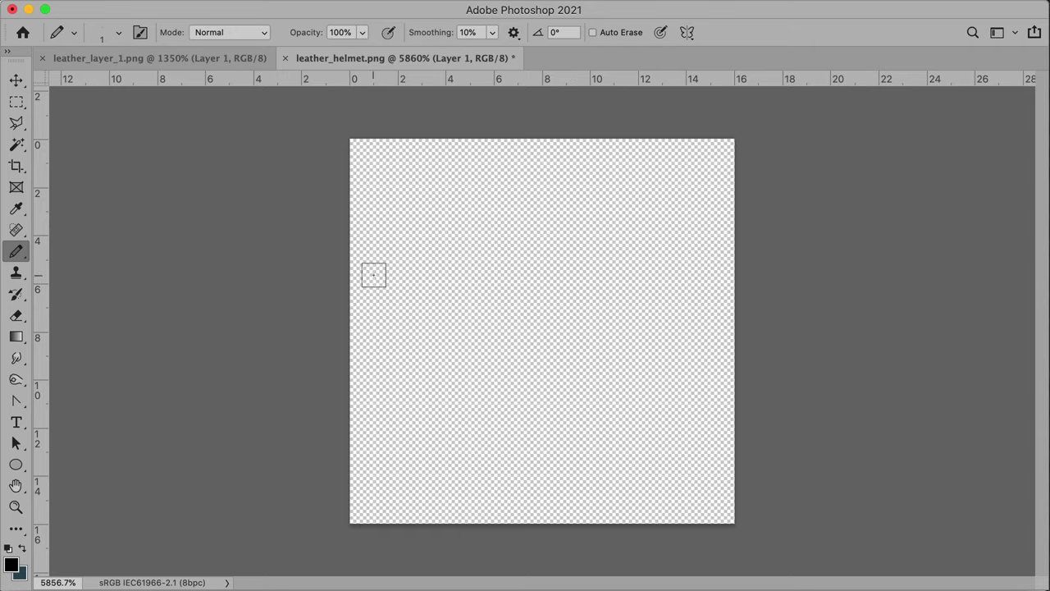
drag(364, 276, 719, 269)
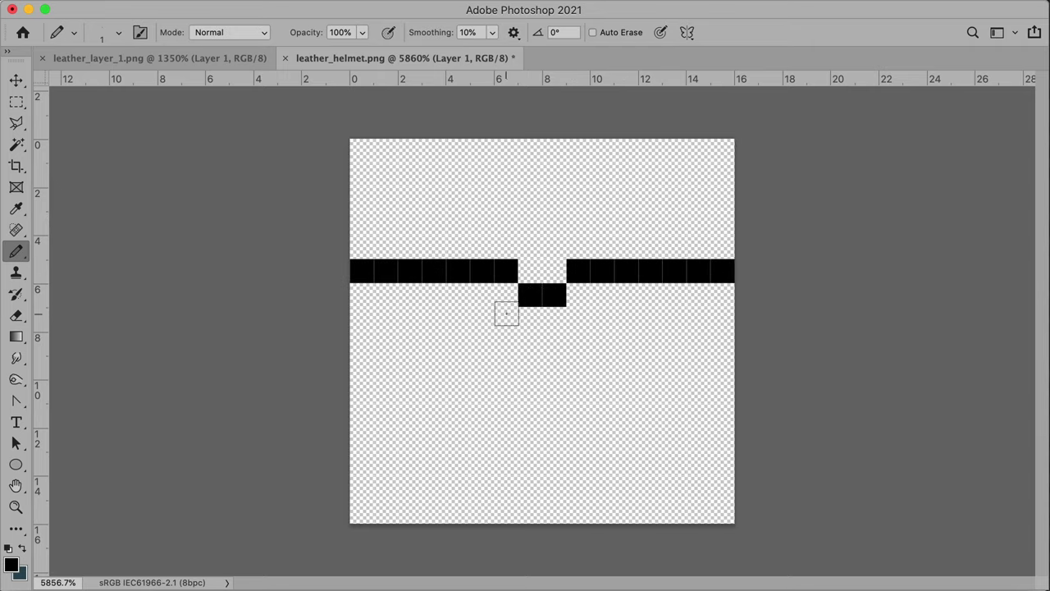
mouse_move(506, 343)
mouse_down()
mouse_move(514, 375)
mouse_move(489, 398)
mouse_move(391, 394)
mouse_move(367, 367)
mouse_move(380, 313)
mouse_move(362, 293)
mouse_up()
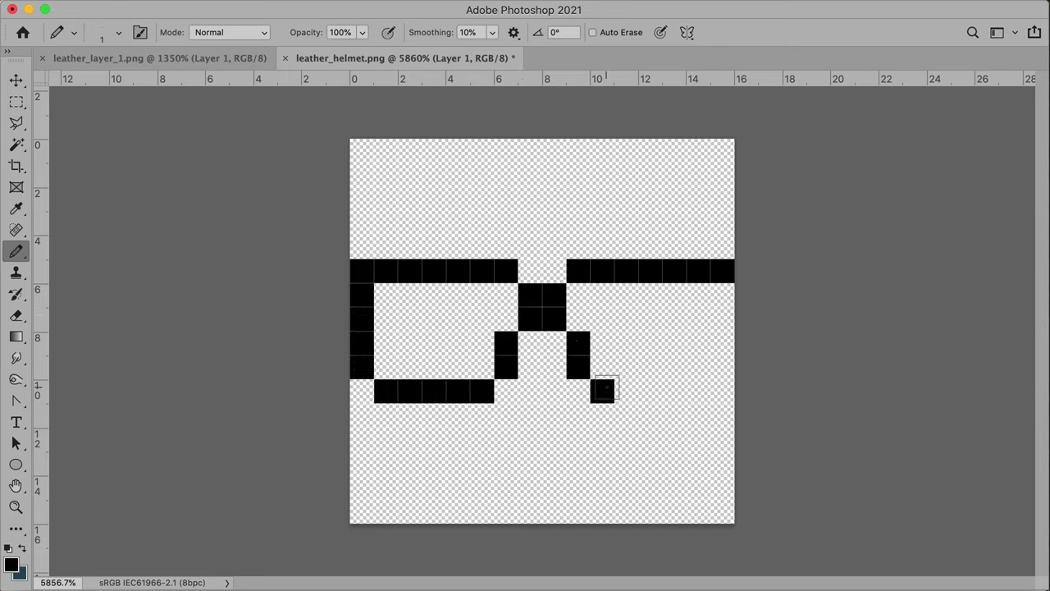
mouse_move(605, 389)
mouse_down()
mouse_move(718, 378)
mouse_move(720, 293)
mouse_up()
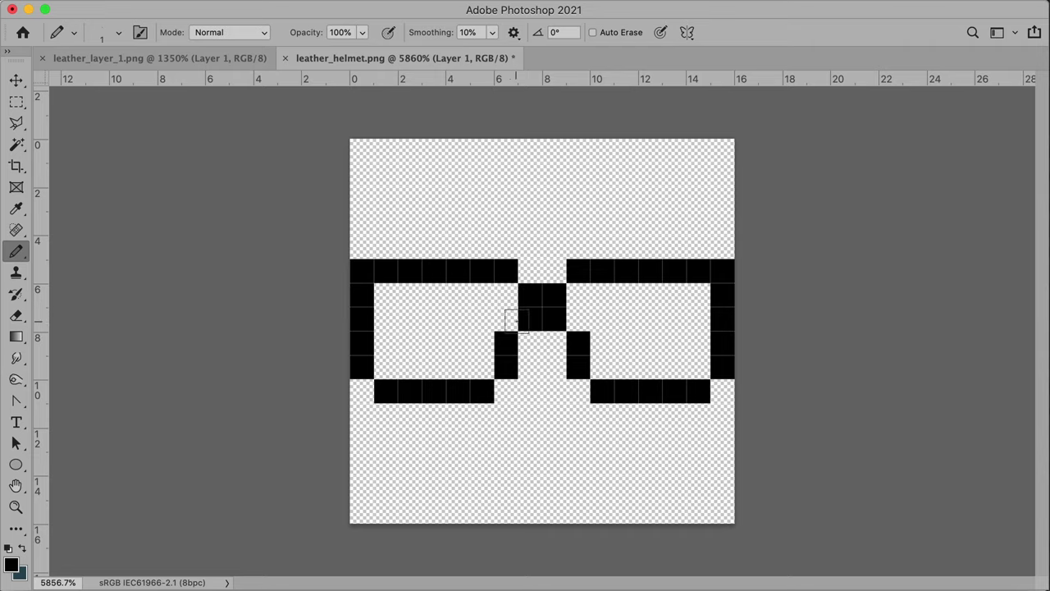
Fill both lenses with grey and light grey shading, then save the texture
mouse_move(386, 294)
mouse_down()
mouse_move(393, 356)
mouse_move(477, 359)
mouse_up()
mouse_move(578, 293)
mouse_down()
mouse_move(609, 341)
mouse_move(608, 362)
mouse_move(696, 345)
mouse_up()
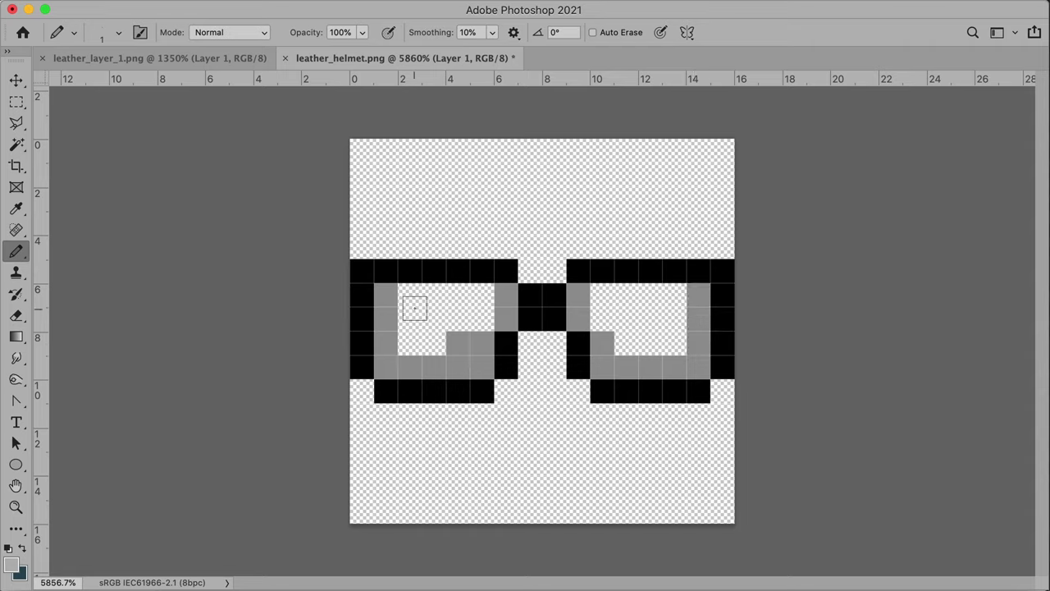
mouse_move(414, 308)
mouse_down()
mouse_move(449, 338)
mouse_move(470, 335)
mouse_move(478, 305)
mouse_up()
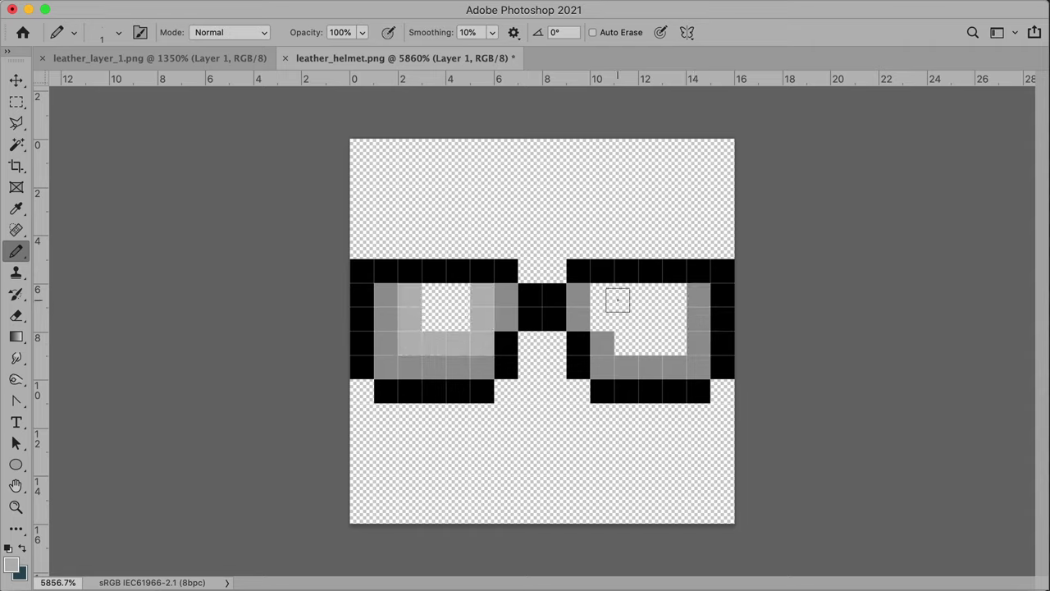
mouse_move(618, 300)
mouse_down()
mouse_move(640, 331)
mouse_move(666, 330)
mouse_move(672, 304)
mouse_up()
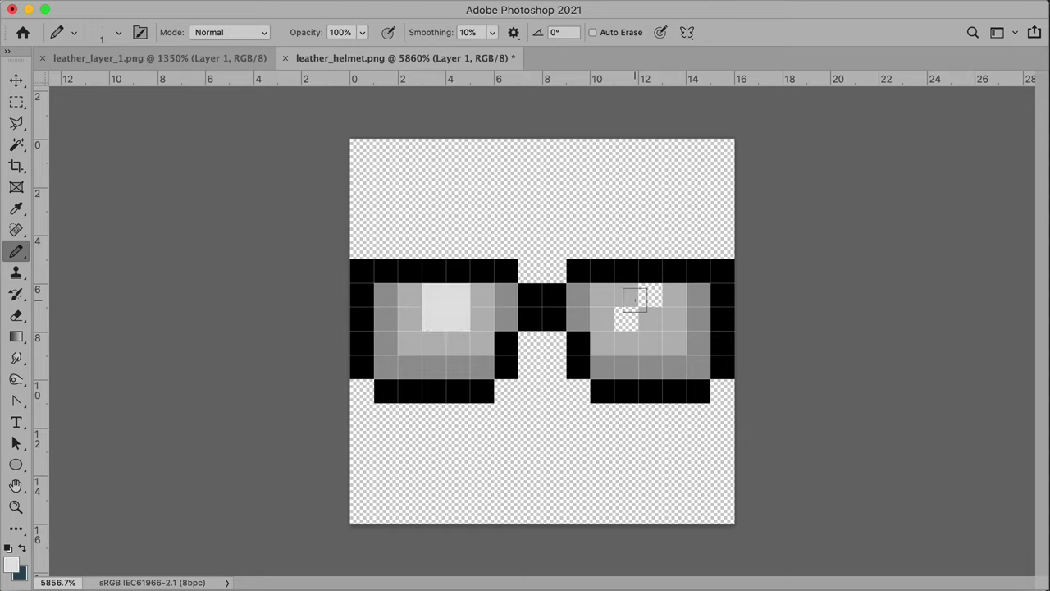
drag(649, 301, 675, 308)
alt+click(635, 345)
click(632, 319)
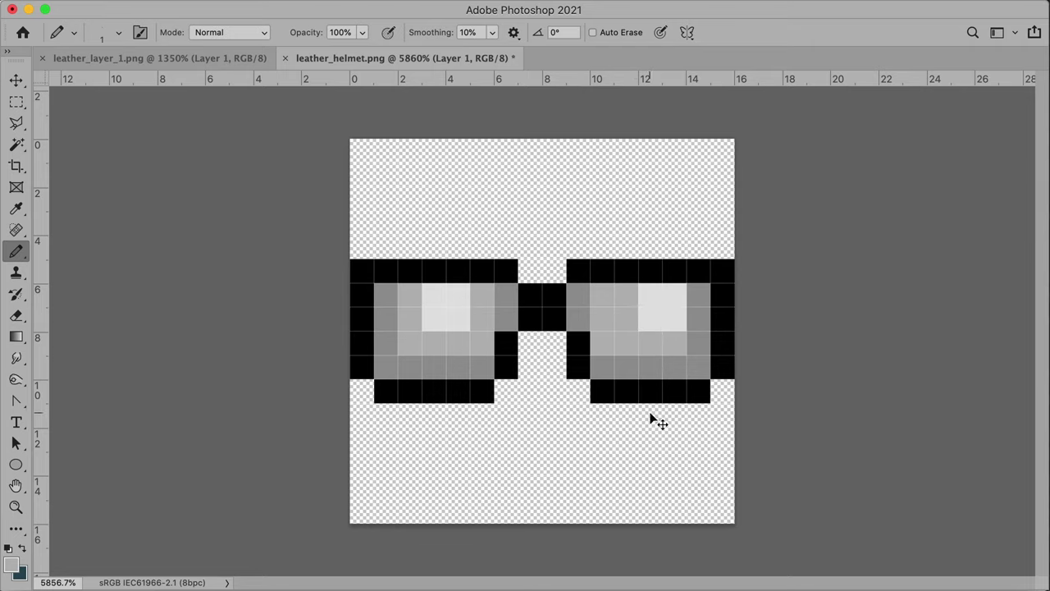
key(super+s)
Check the Finder previews of leather_helmet.png and its overlay texture
key(super+Tab)
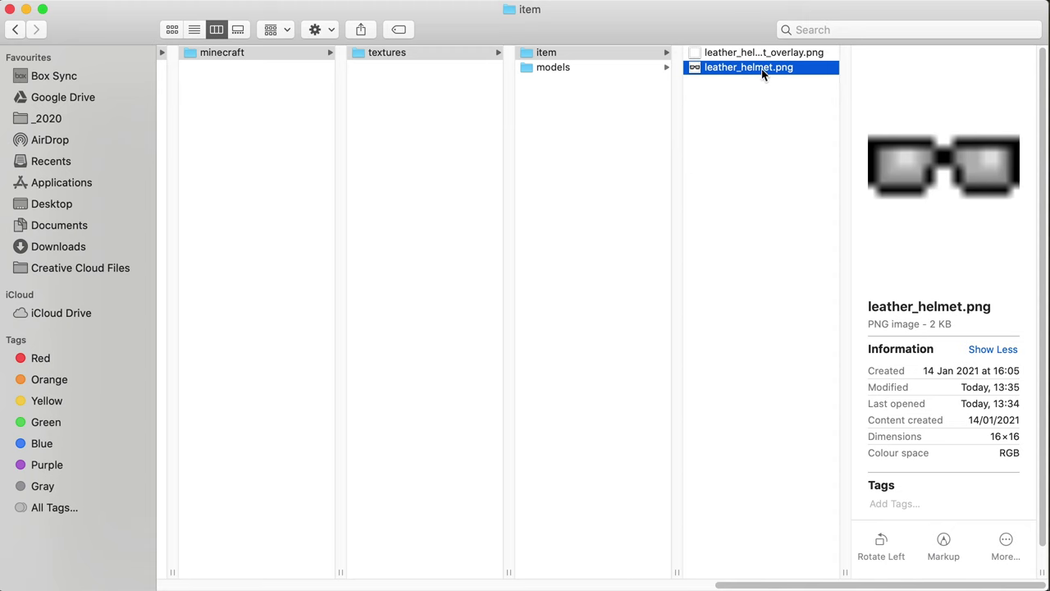
click(767, 57)
click(772, 69)
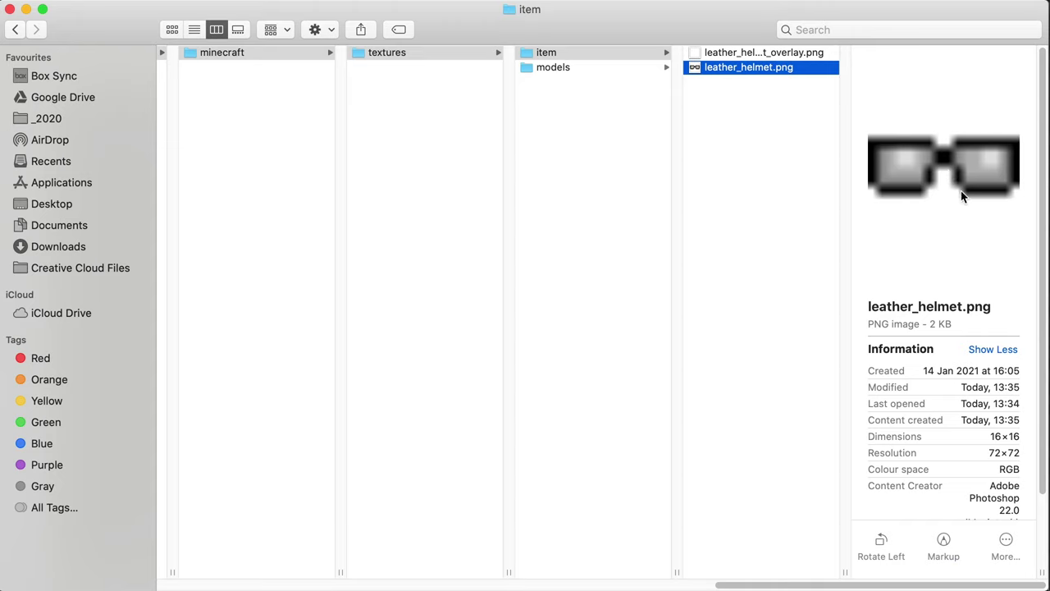
key(Up)
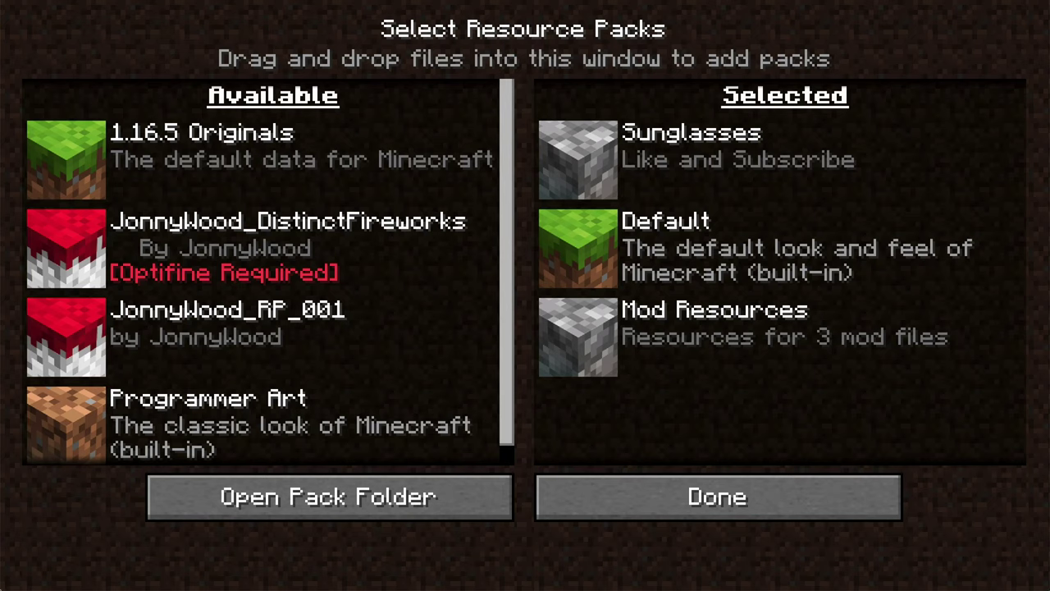
Move the Sunglasses pack to Available and back to Selected, then click Done to reload
click(574, 154)
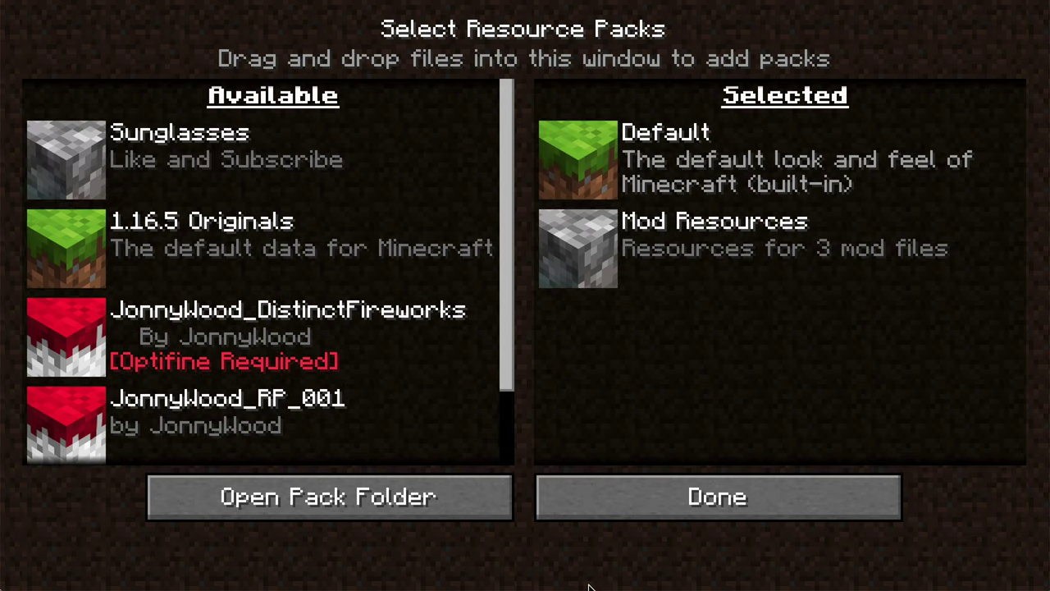
click(612, 509)
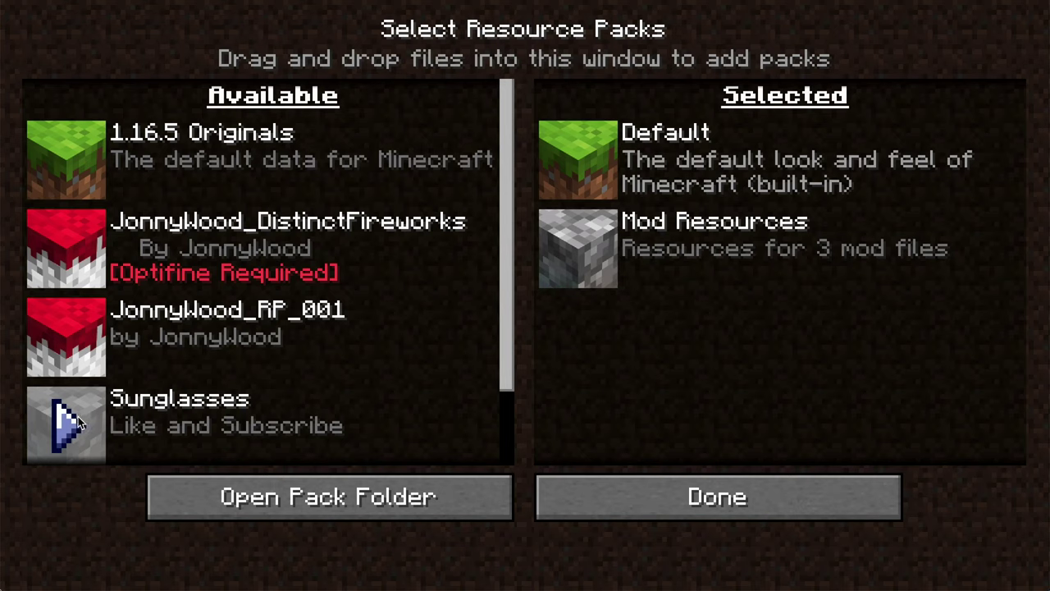
click(65, 423)
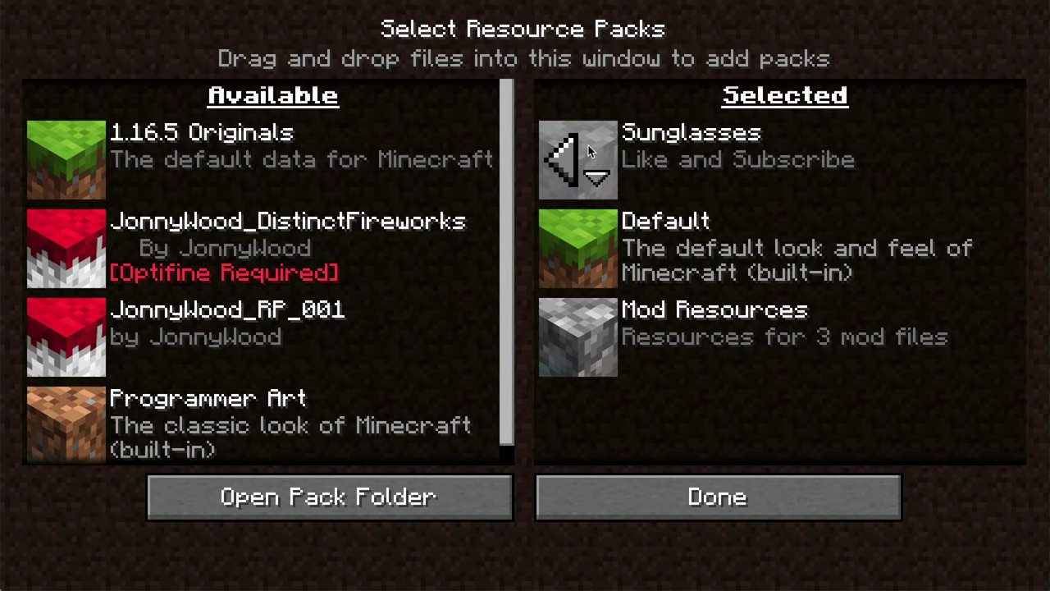
click(683, 491)
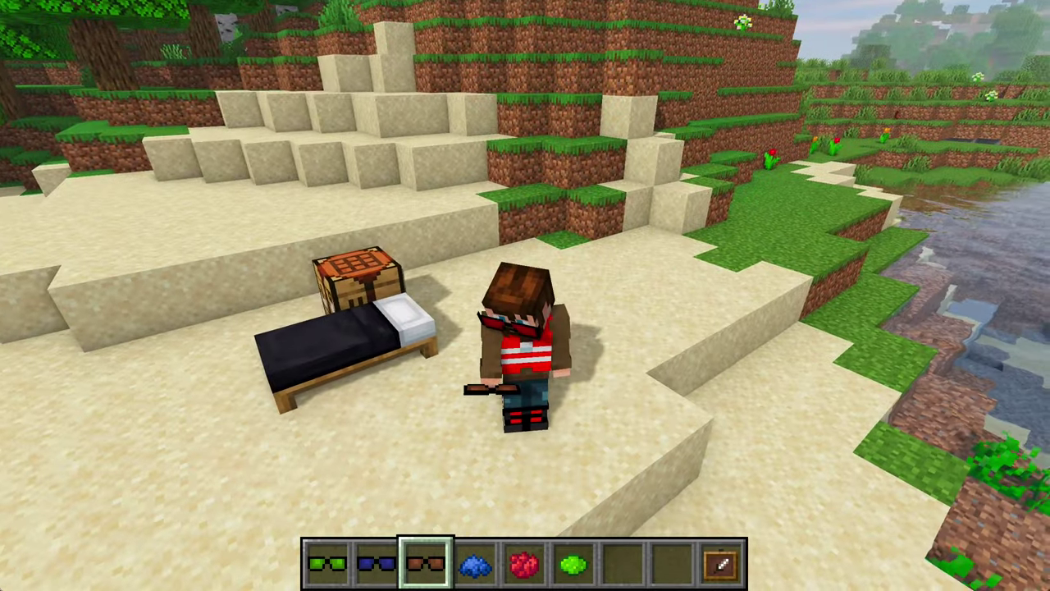
Take the red sunglasses cap off the player's helmet slot so the green pair is worn
key(e)
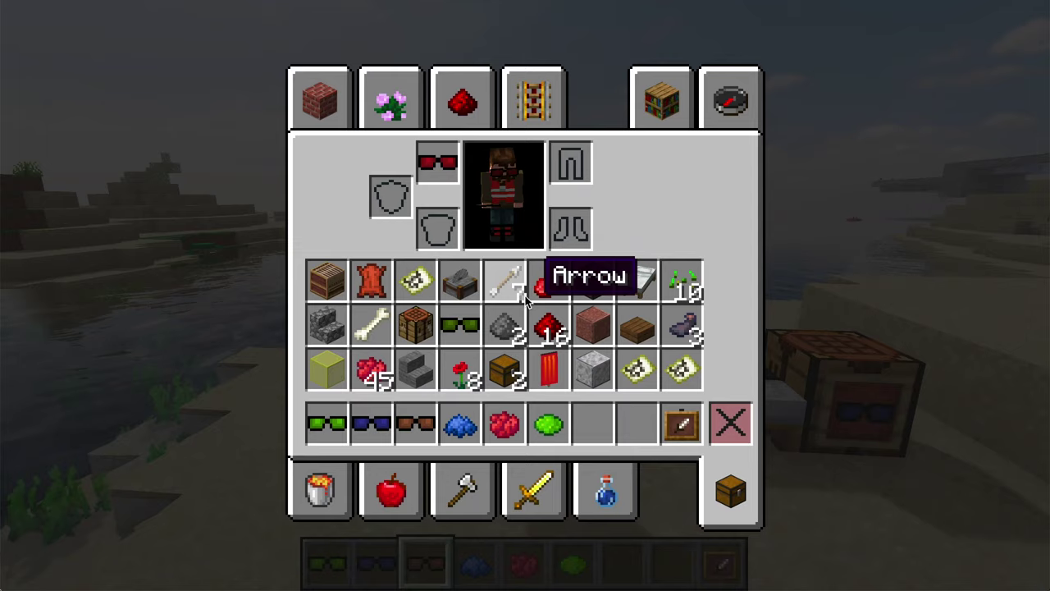
click(437, 162)
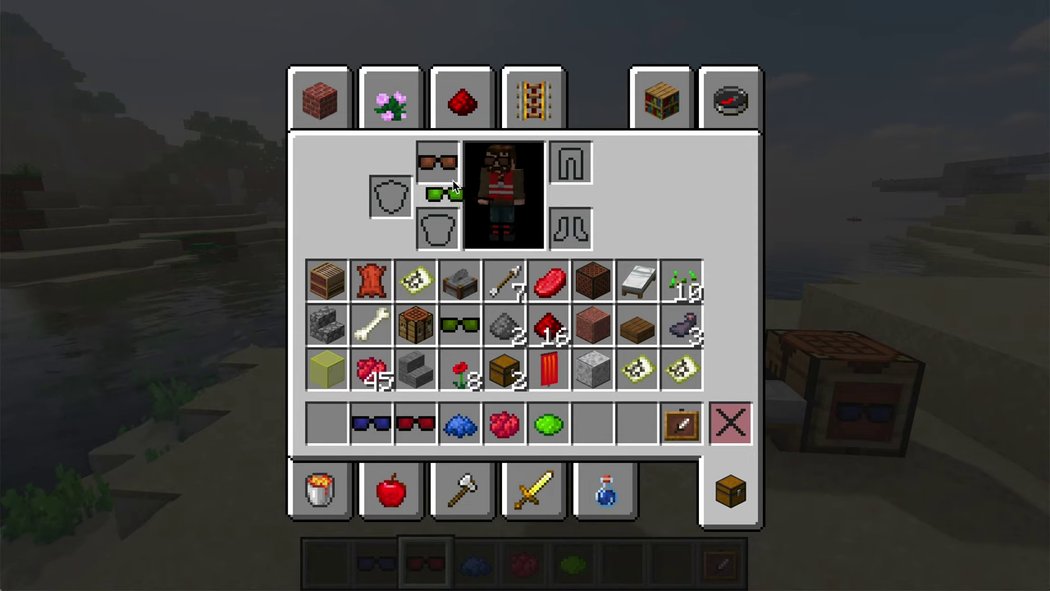
key(e)
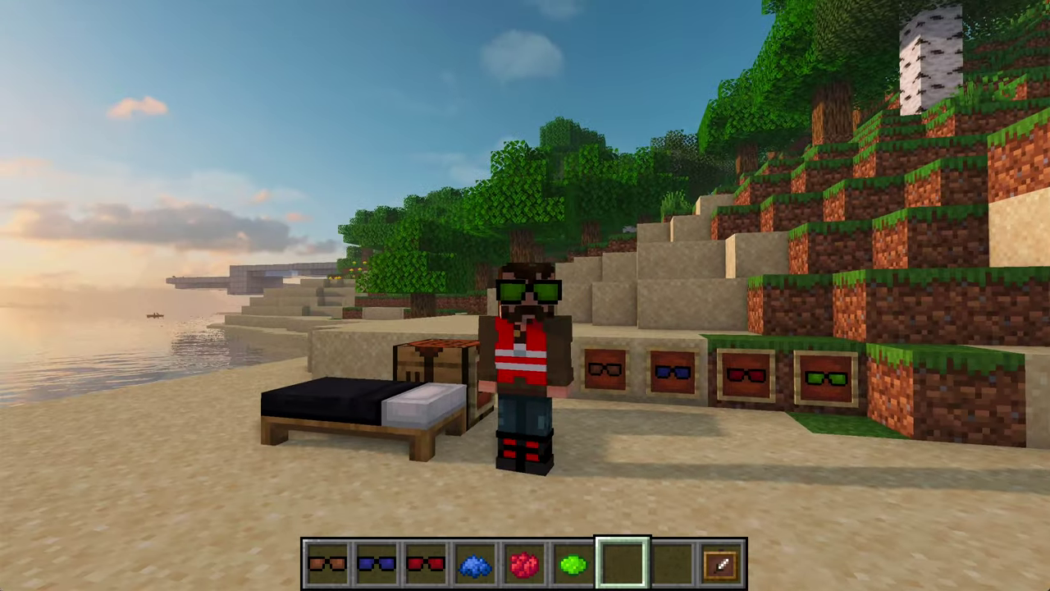
Activate the red-icon JonnyWood_RP_001 pack and move Sunglasses above it in Resource Packs
key(Escape)
click(371, 361)
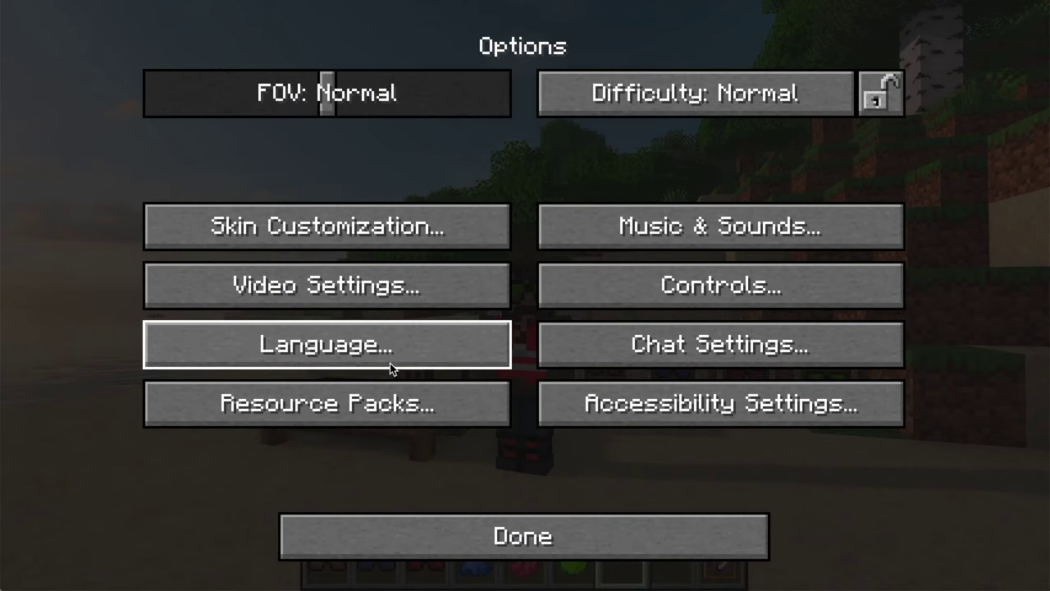
click(394, 402)
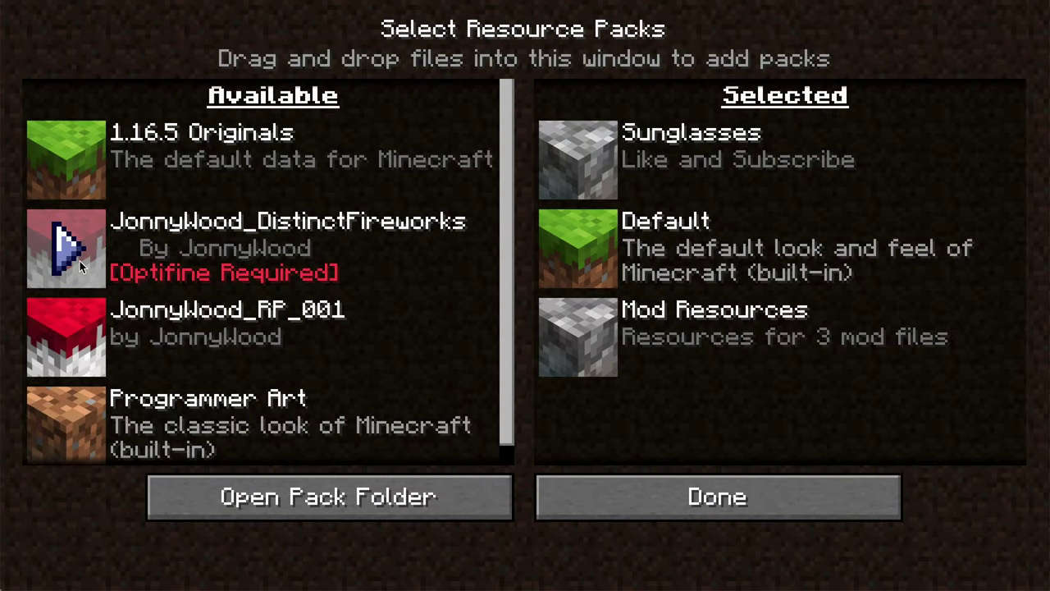
click(76, 330)
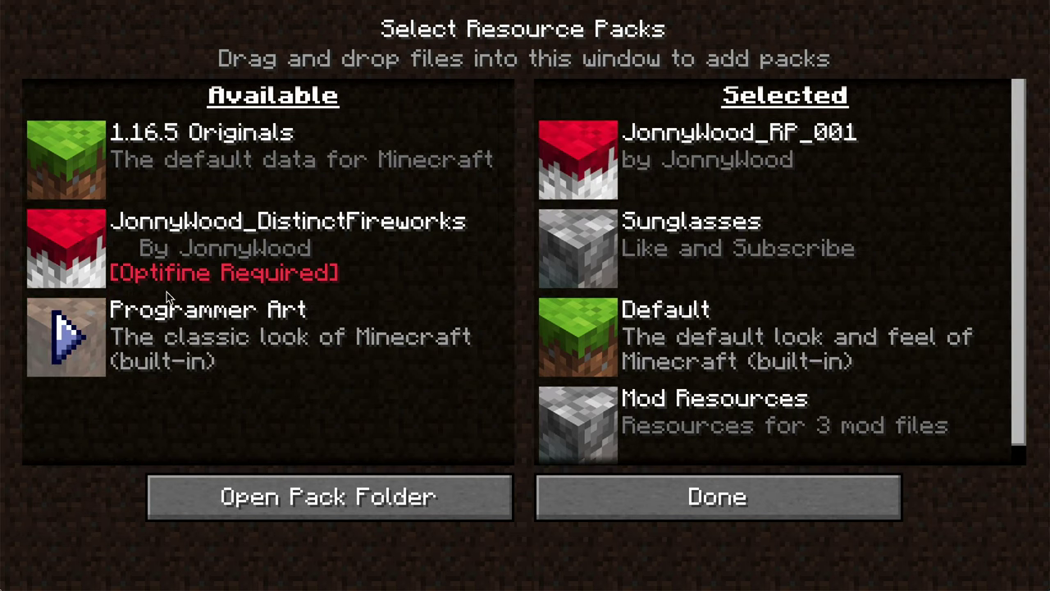
click(599, 234)
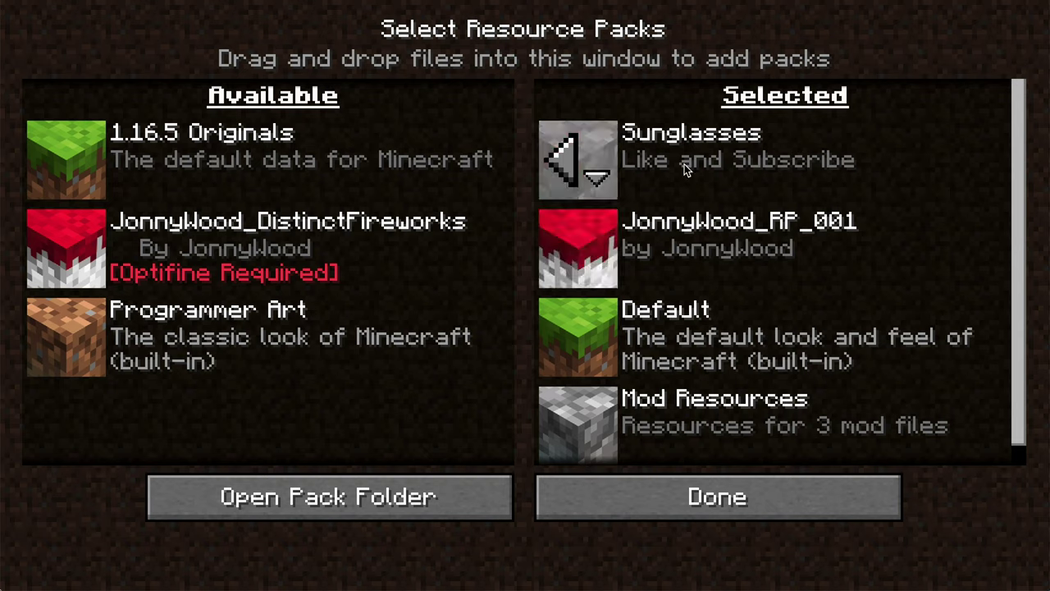
Click Done to apply the new pack order and reload Minecraft's resources
click(649, 494)
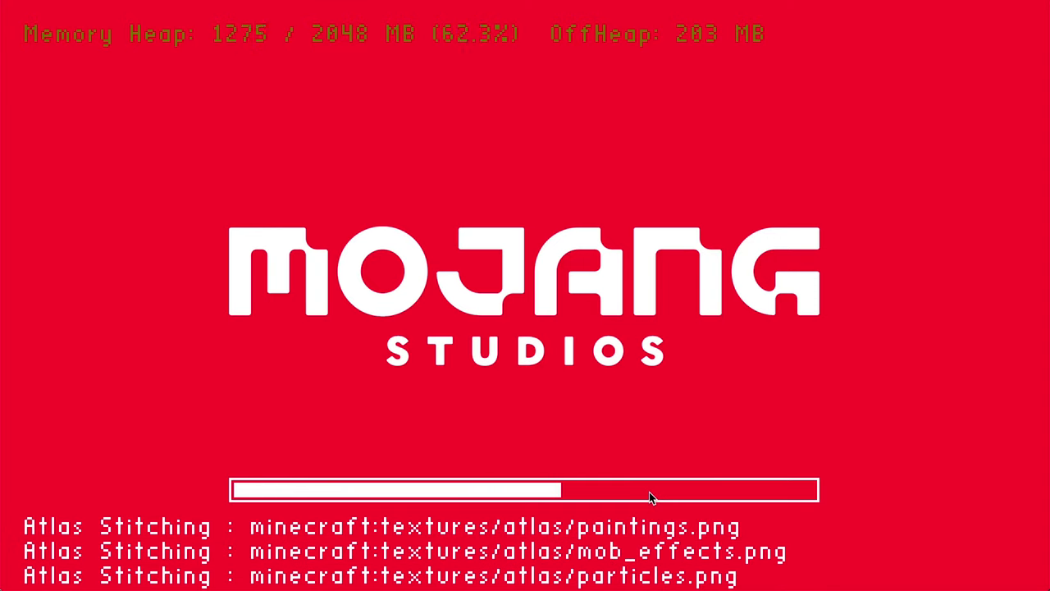